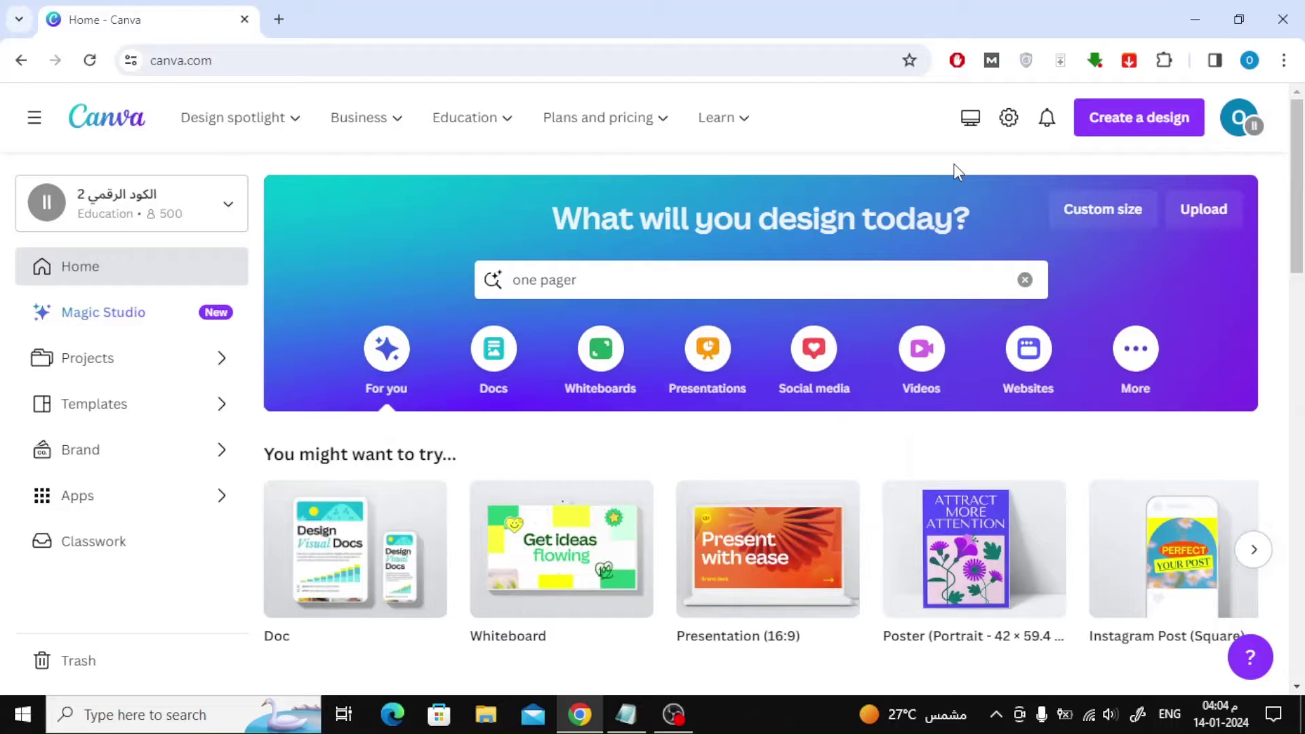
# - Create a blank custom-size design measuring 8.5 × 11 in
pyautogui.click(1140, 129)
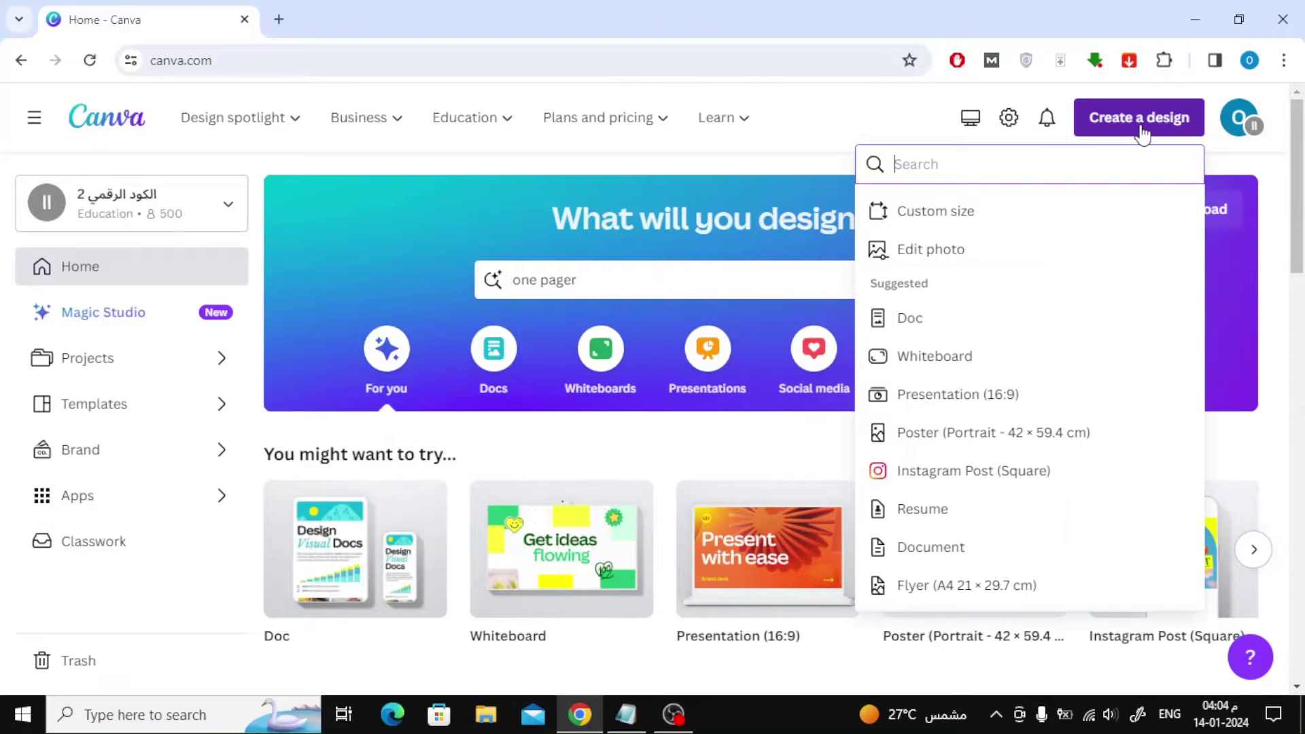
pyautogui.click(975, 211)
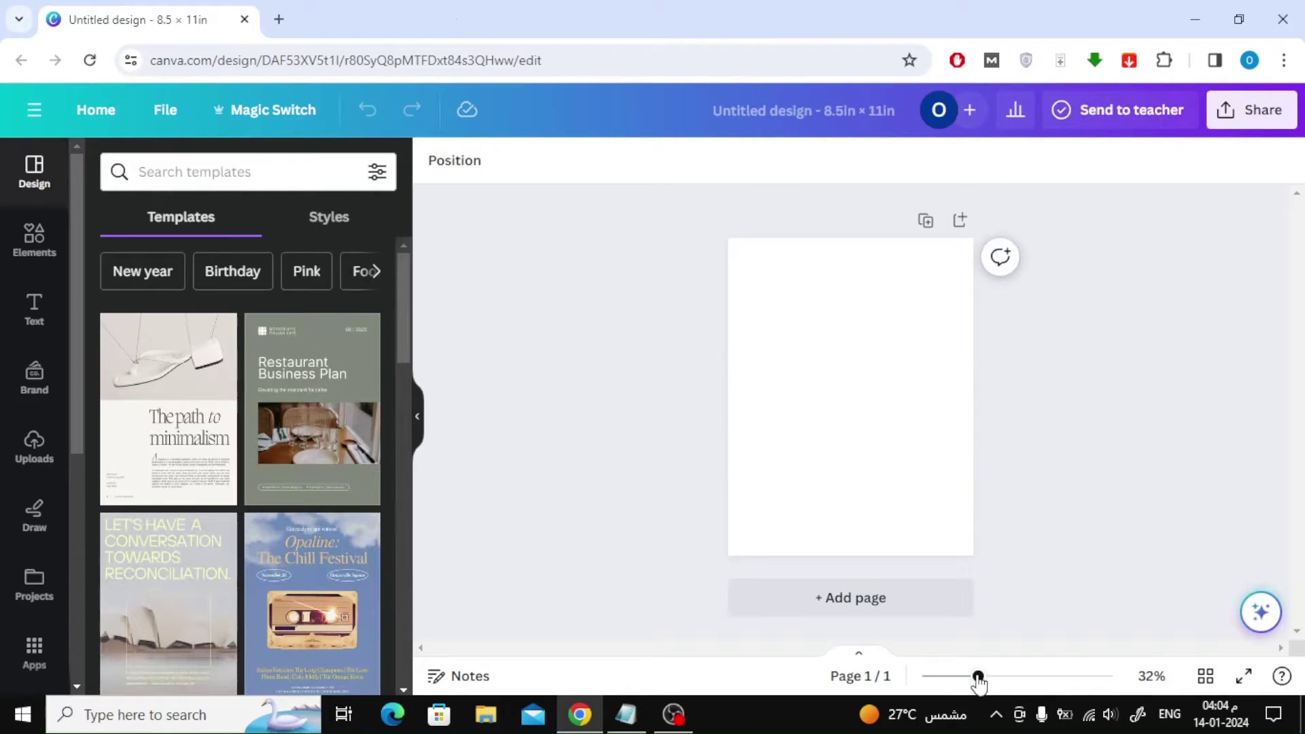
pyautogui.moveTo(978, 680); pyautogui.dragTo(983, 682)
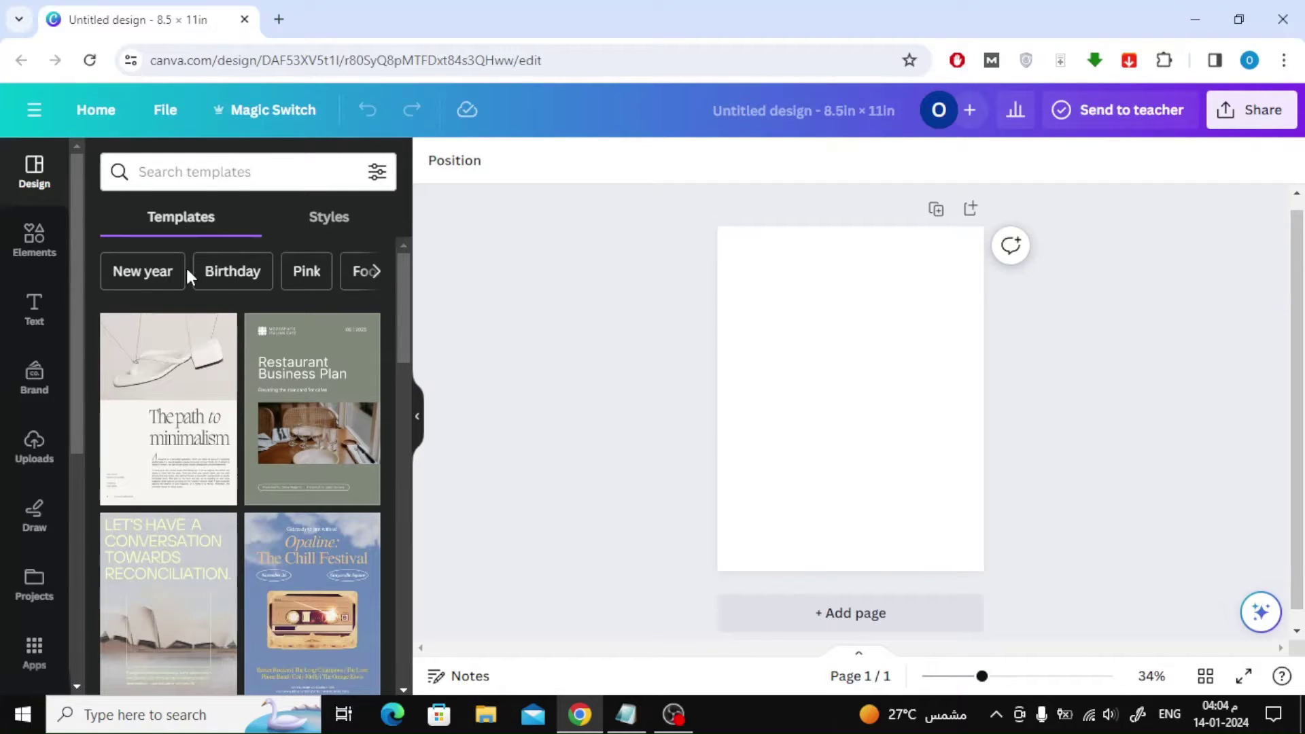
# - Browse the suggested template categories and designs for a suitable one-page layout
pyautogui.click(375, 271)
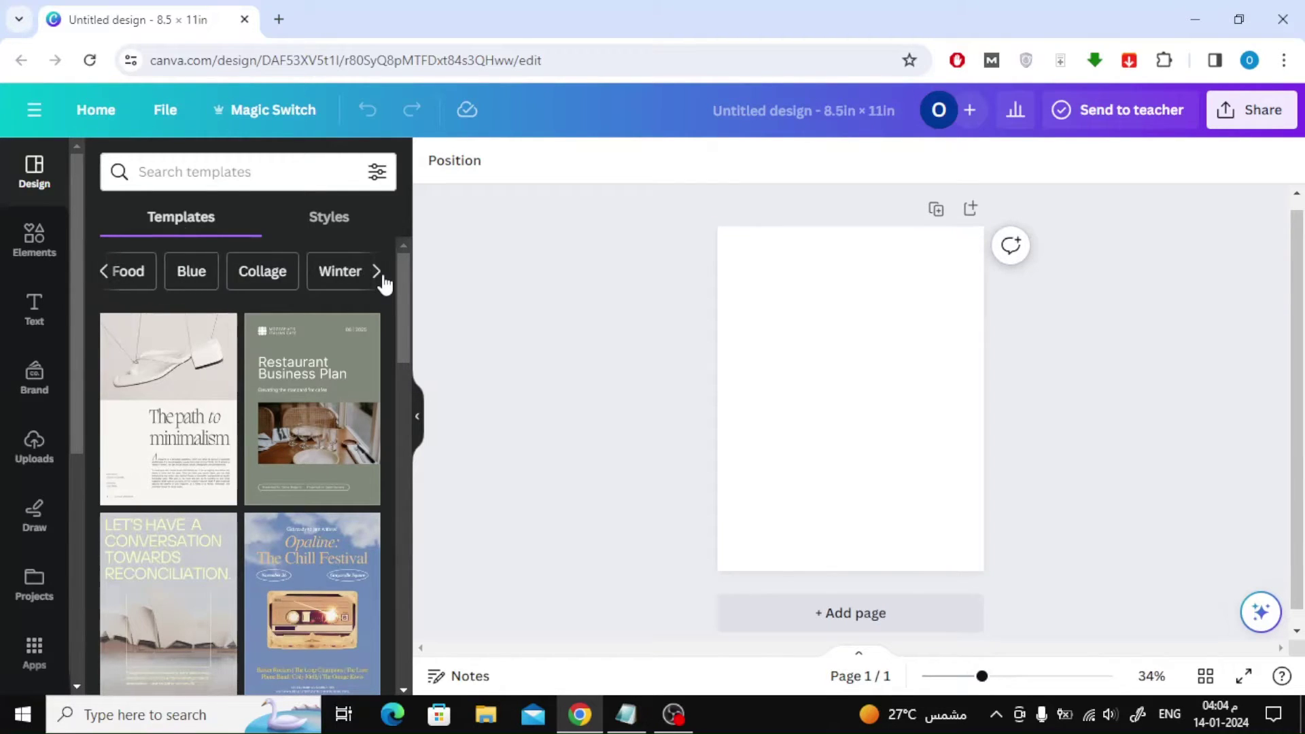
pyautogui.scroll(-10, 156, 306)
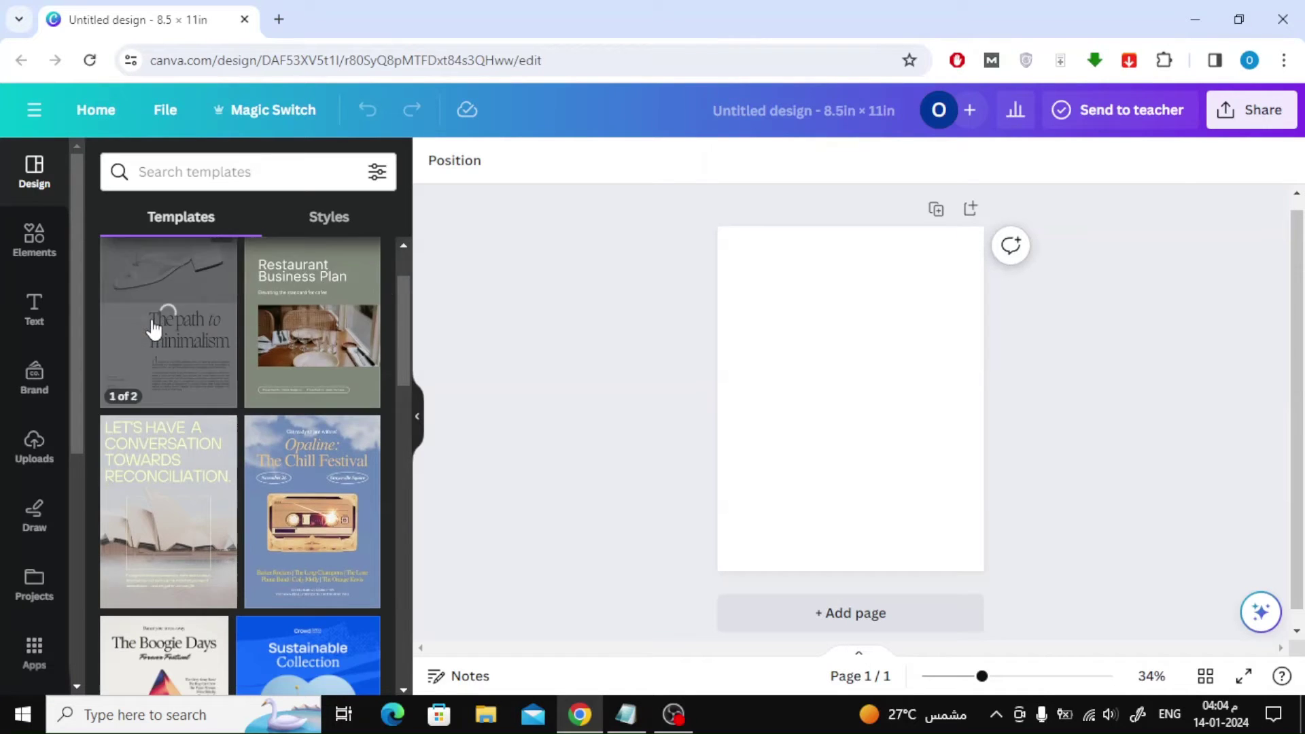
pyautogui.scroll(-5, 196, 365)
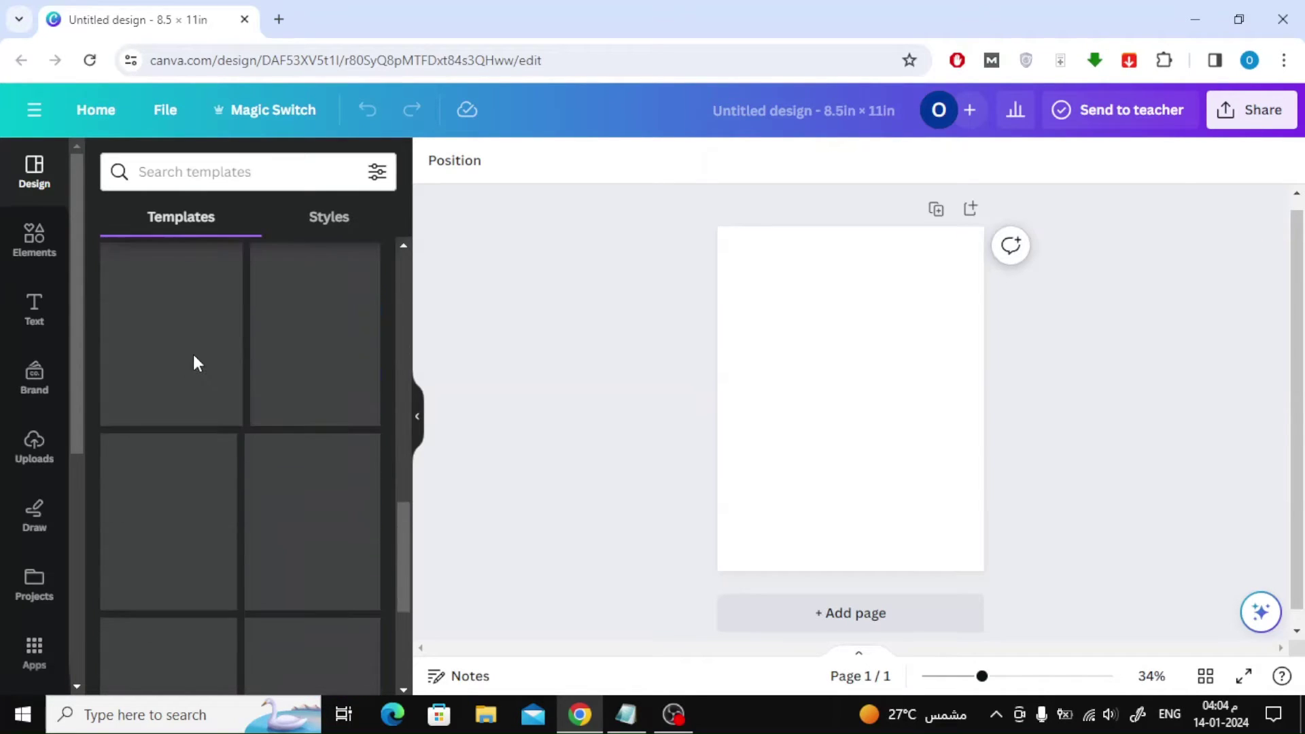
pyautogui.scroll(-7, 196, 365)
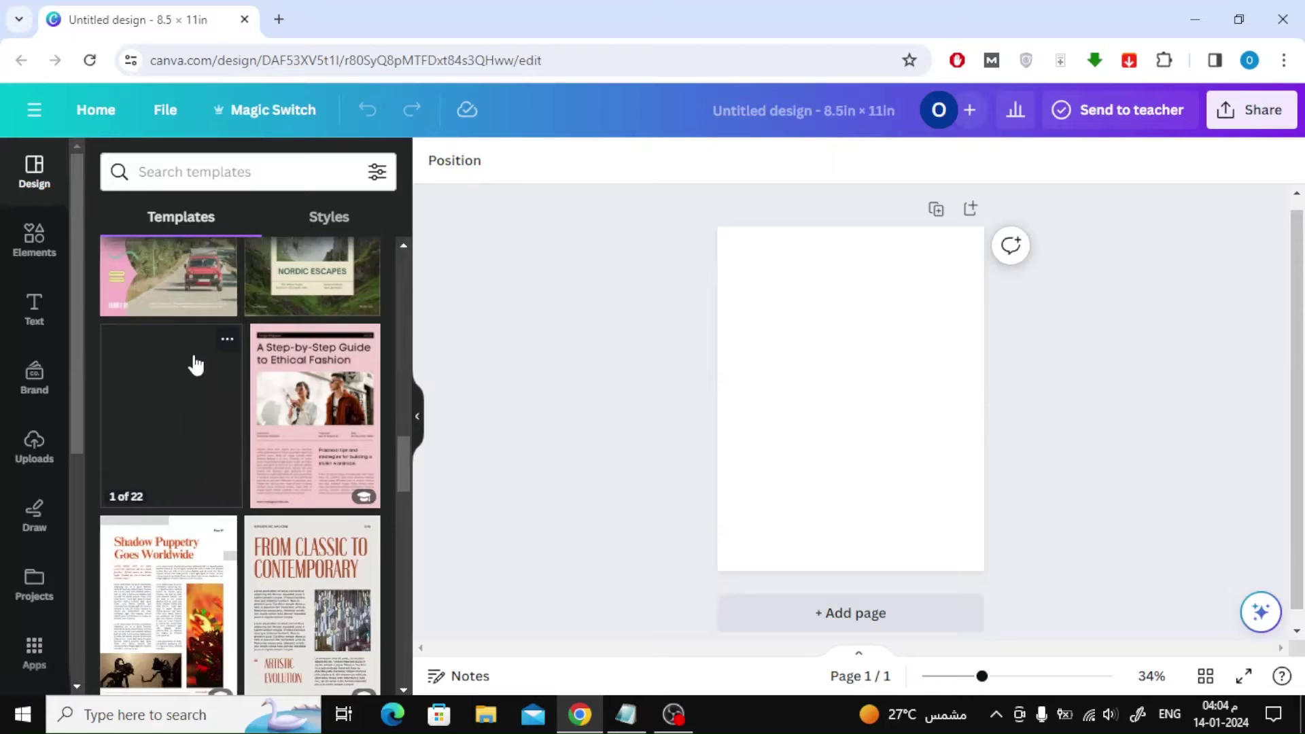
pyautogui.scroll(-1, 389, 363)
pyautogui.scroll(-6, 388, 353)
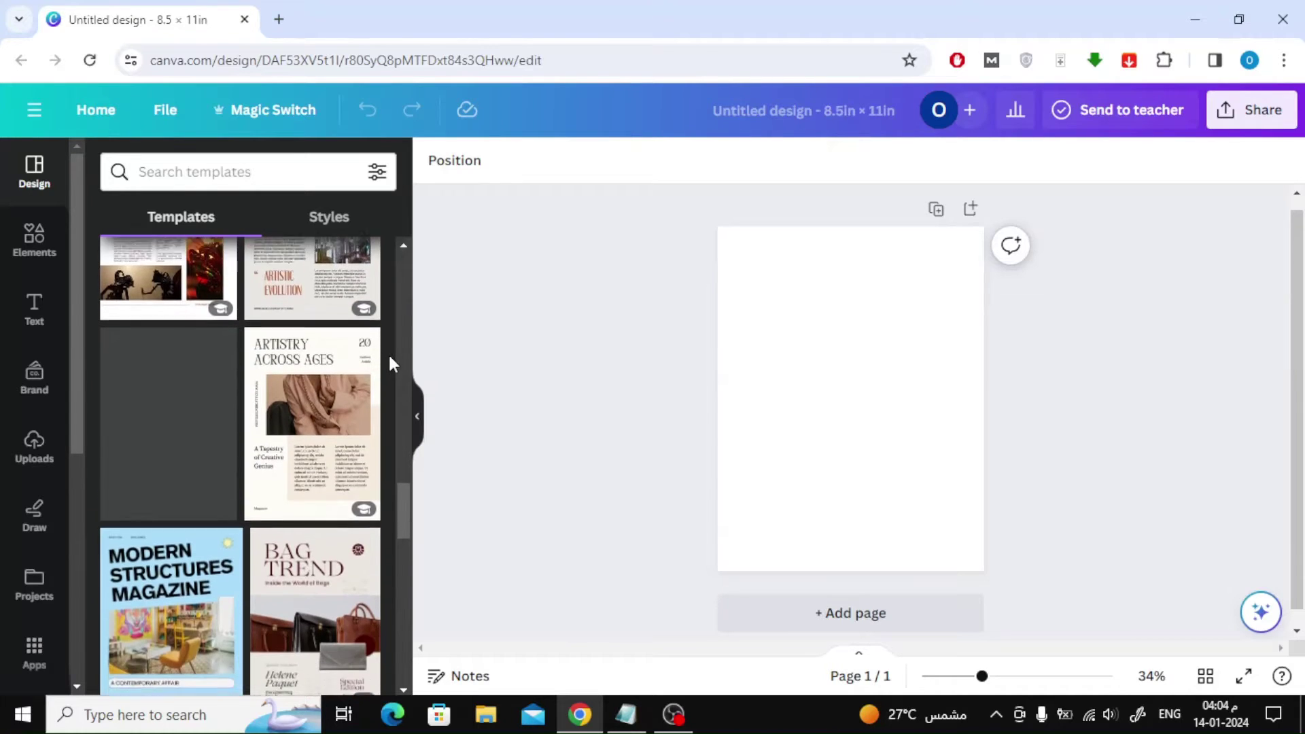
pyautogui.scroll(-3, 389, 353)
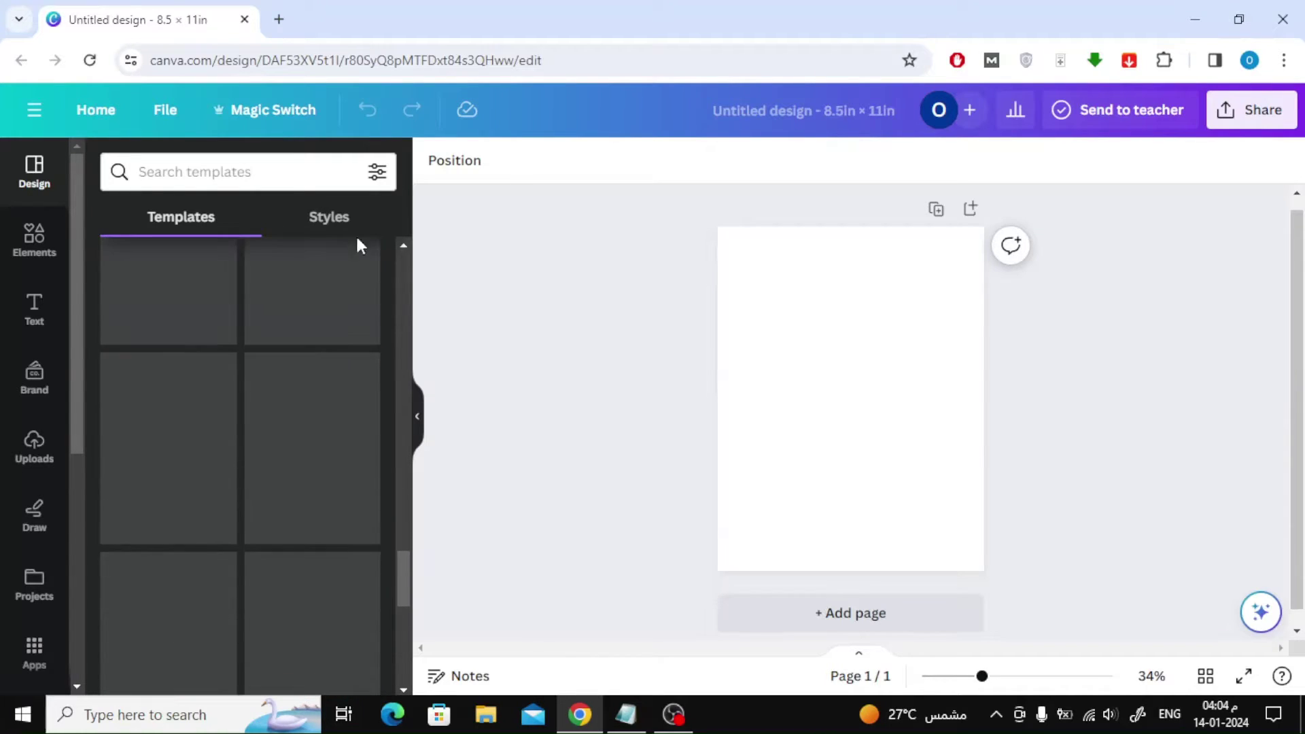
# - Search the templates for "car", look through the designs, and clear the search
pyautogui.click(280, 173)
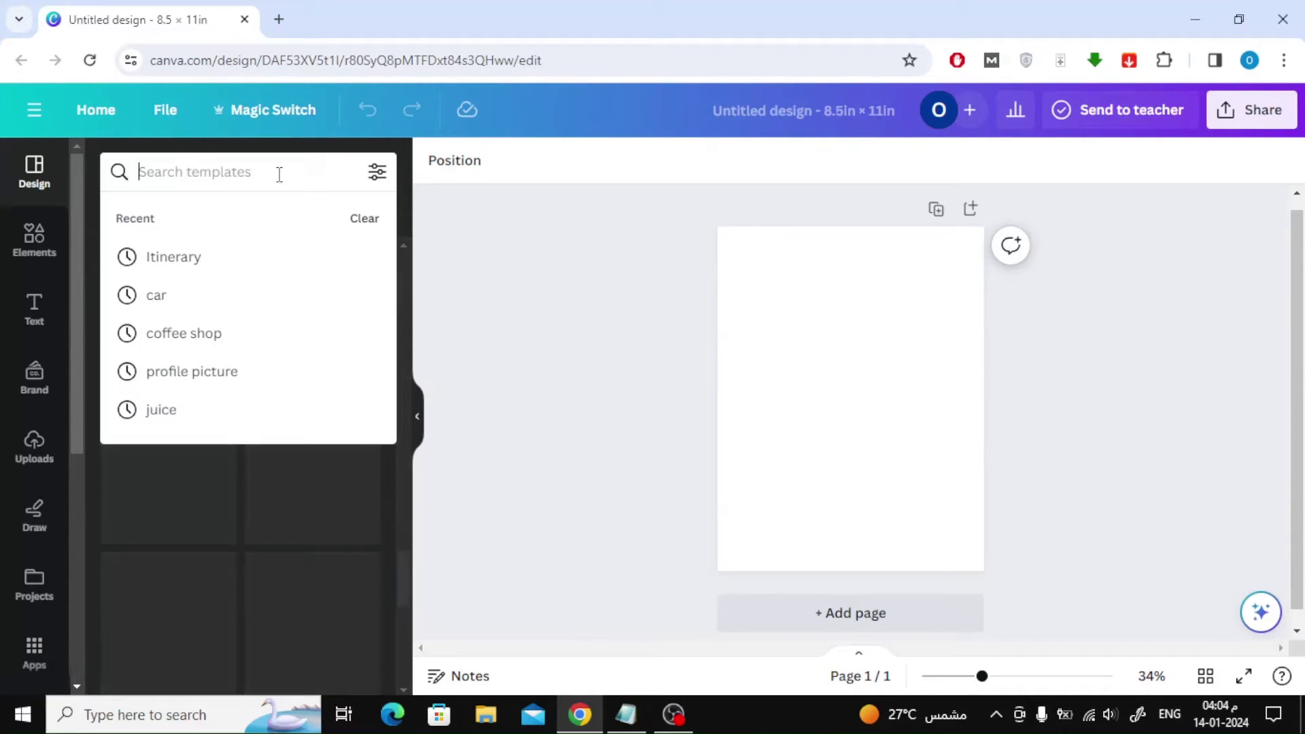
pyautogui.click(161, 293)
pyautogui.scroll(-8, 393, 333)
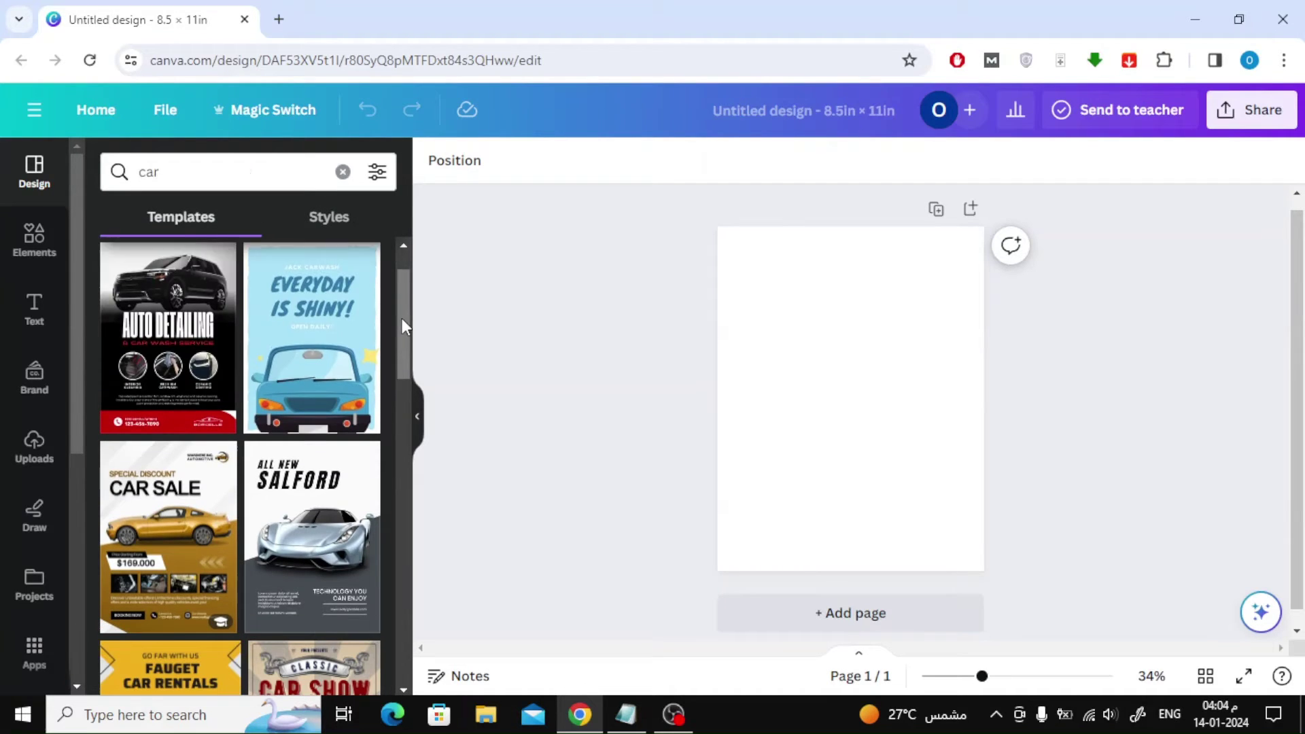
pyautogui.scroll(-7, 393, 347)
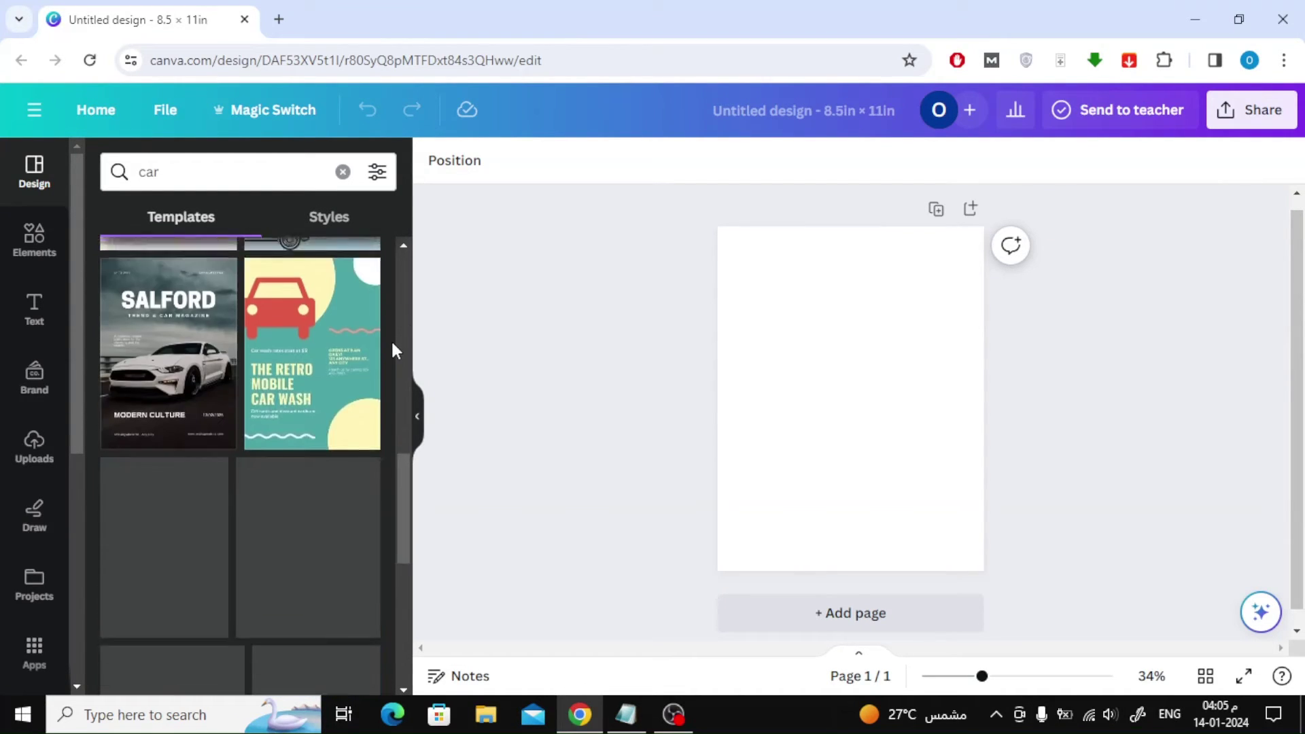
pyautogui.scroll(-8, 393, 350)
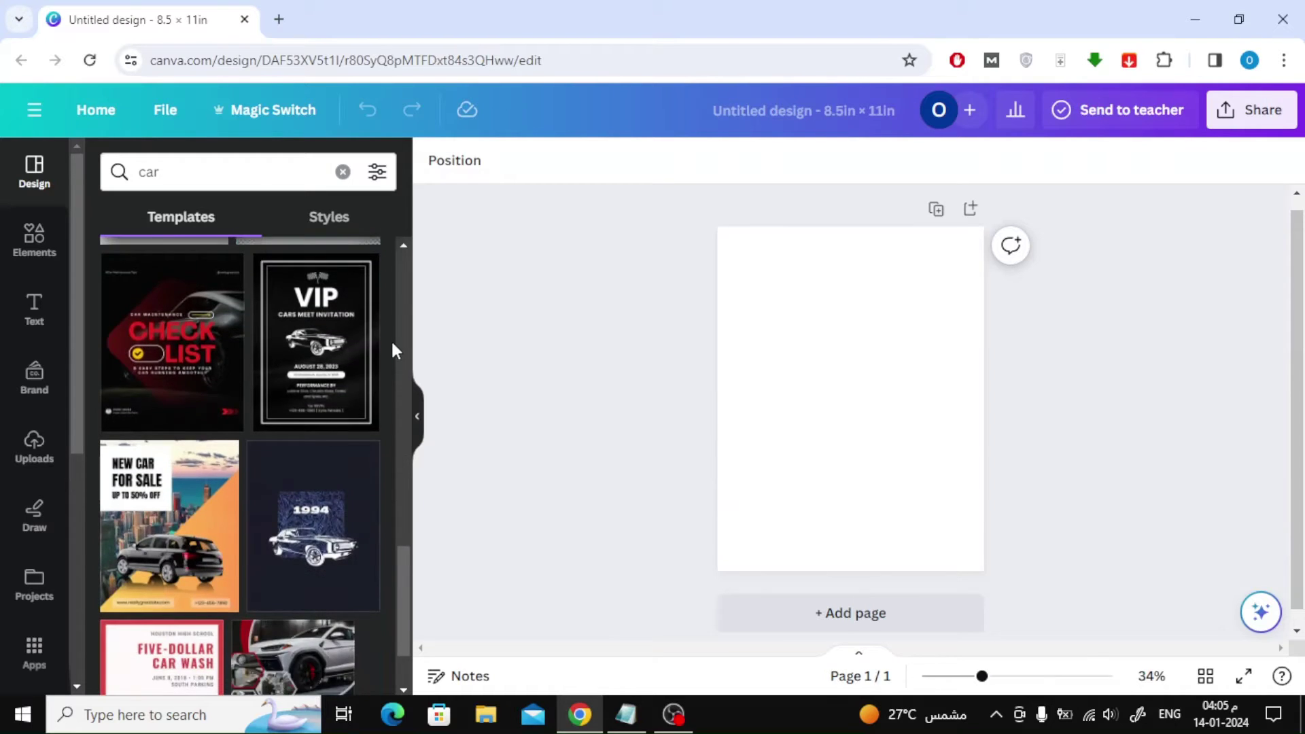
pyautogui.scroll(-8, 393, 350)
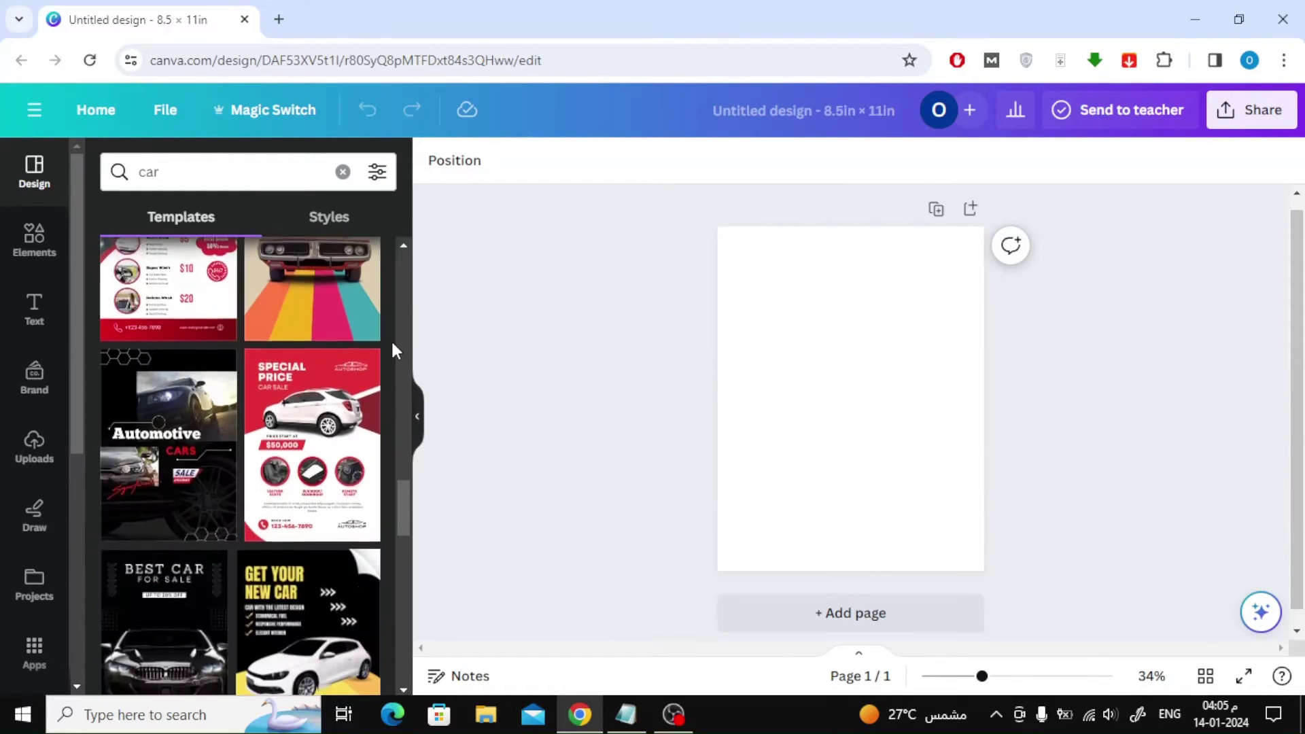
pyautogui.scroll(-2, 392, 350)
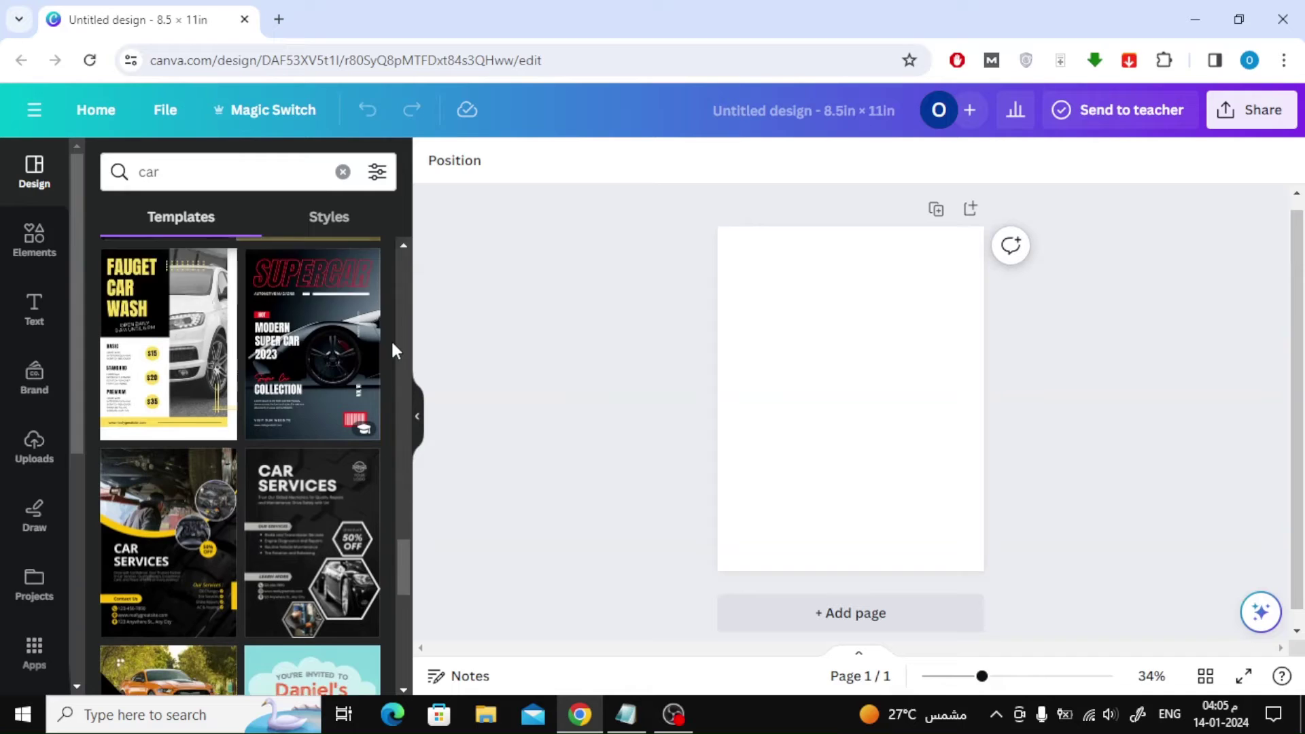
pyautogui.click(342, 172)
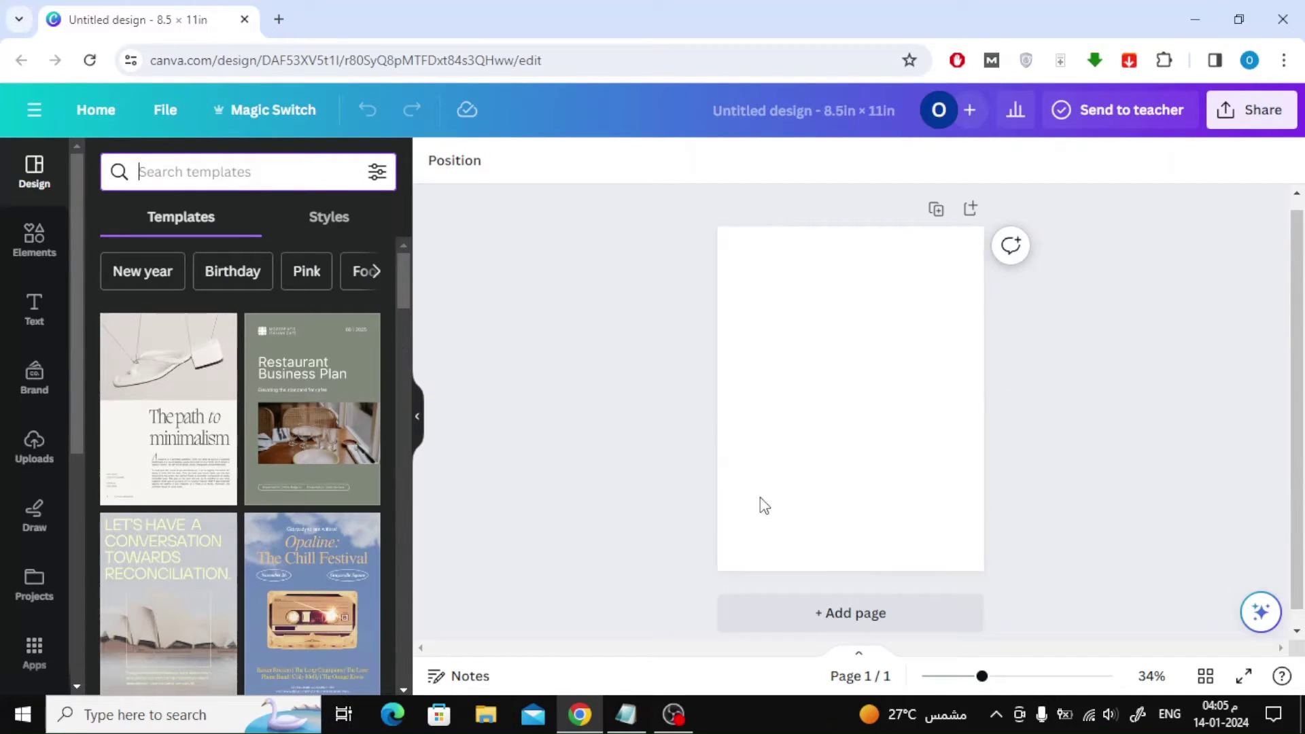
# - Add a rounded square from the shapes collection to the blank page
pyautogui.moveTo(982, 676); pyautogui.dragTo(990, 676)
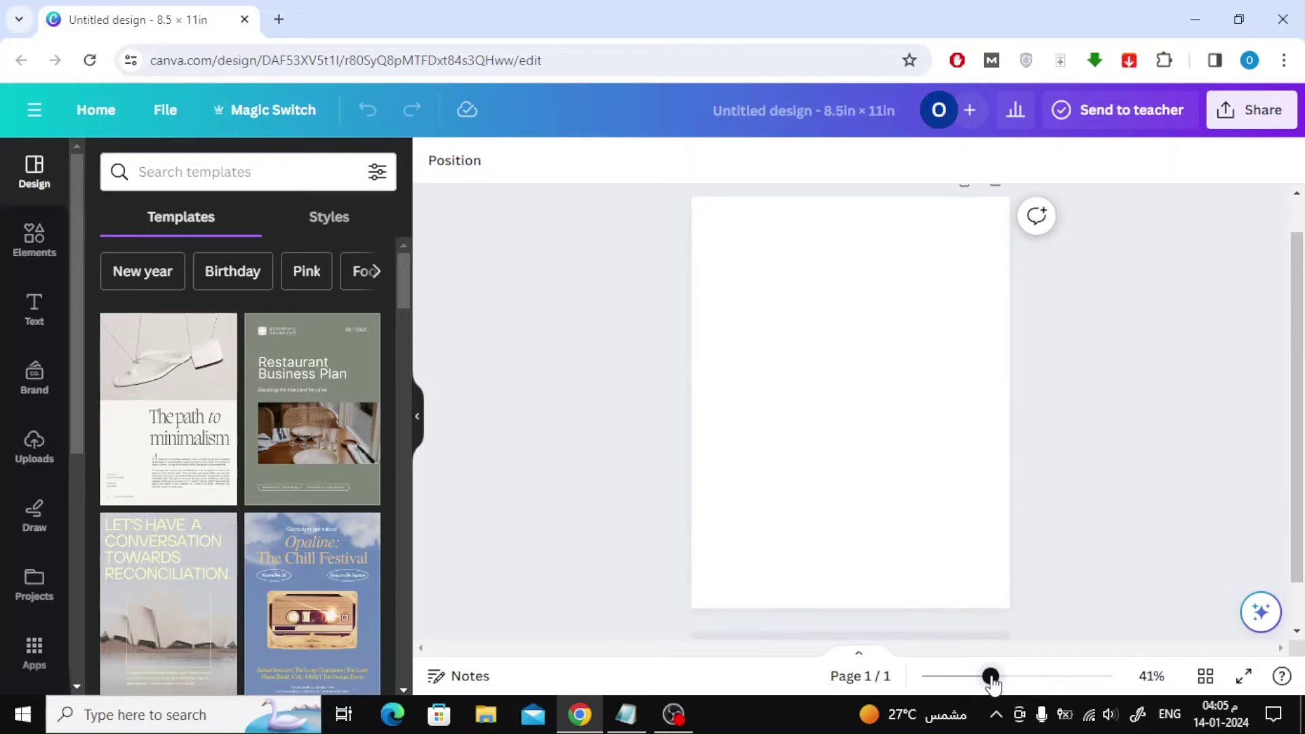
pyautogui.click(817, 360)
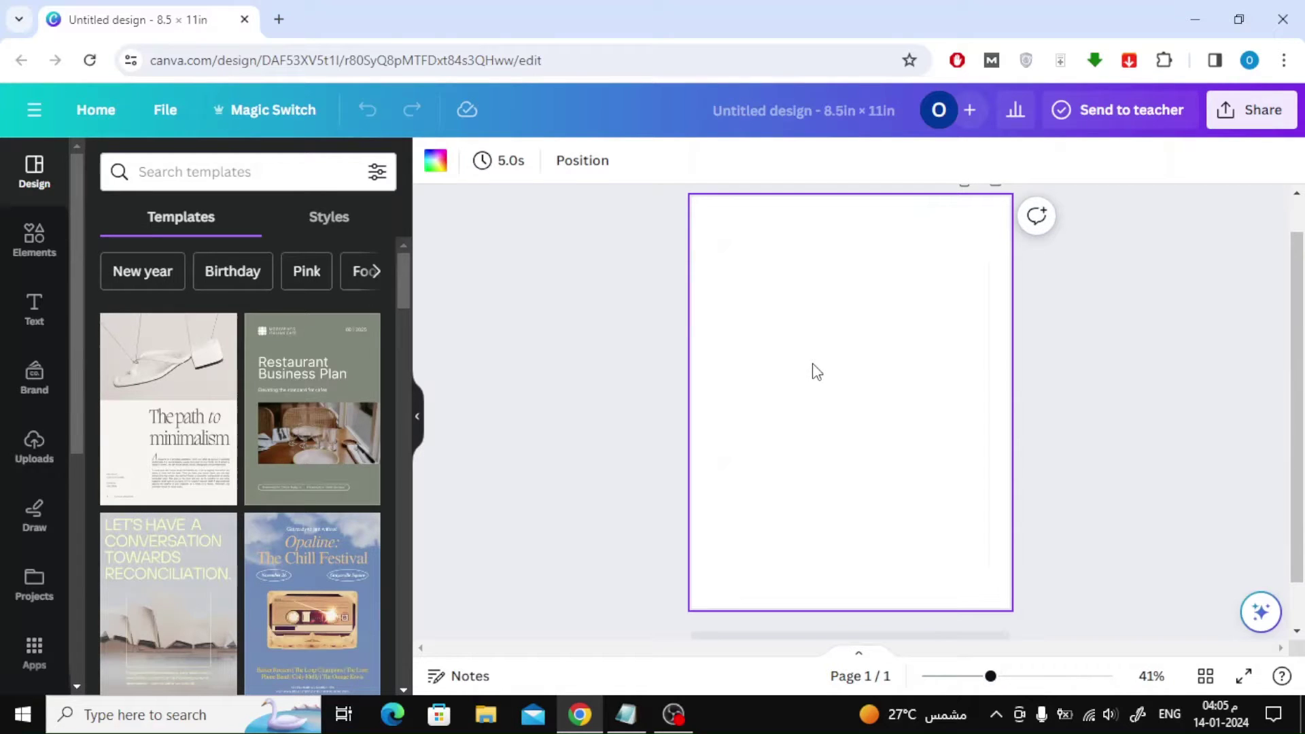
pyautogui.click(32, 238)
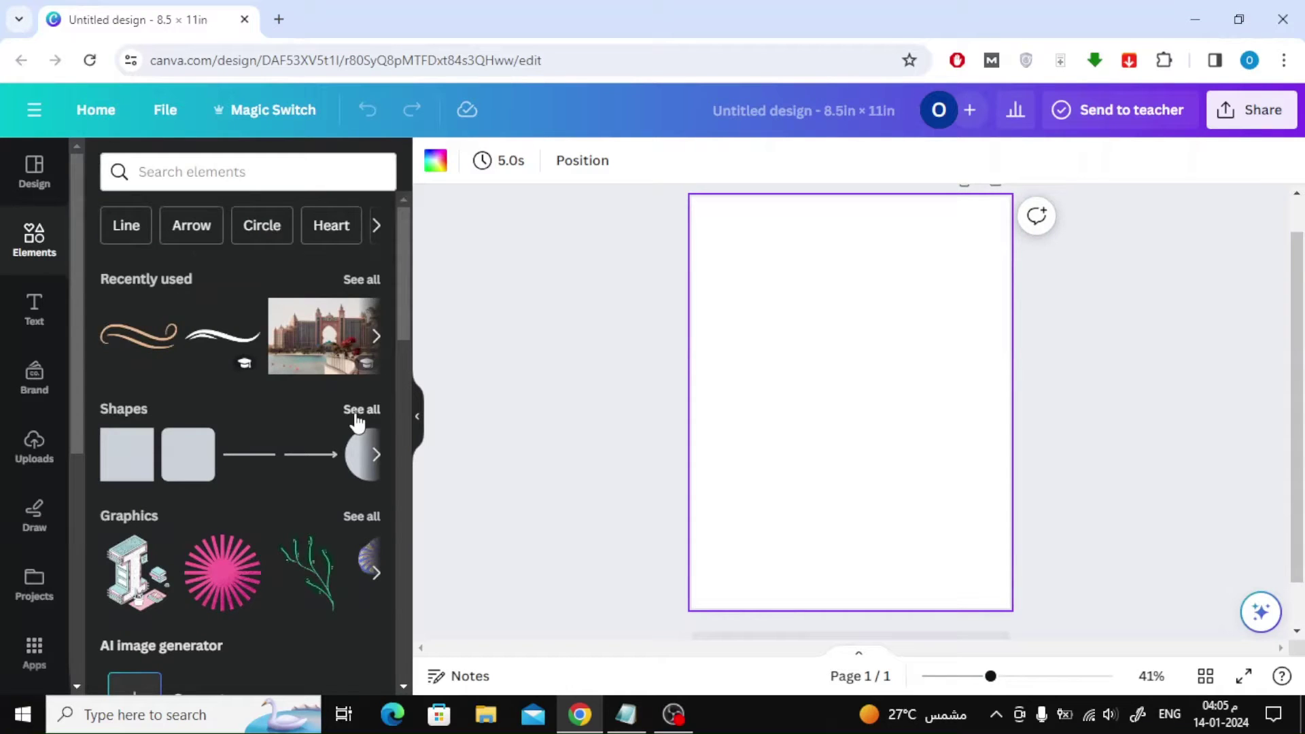
pyautogui.click(357, 413)
pyautogui.scroll(-2, 303, 422)
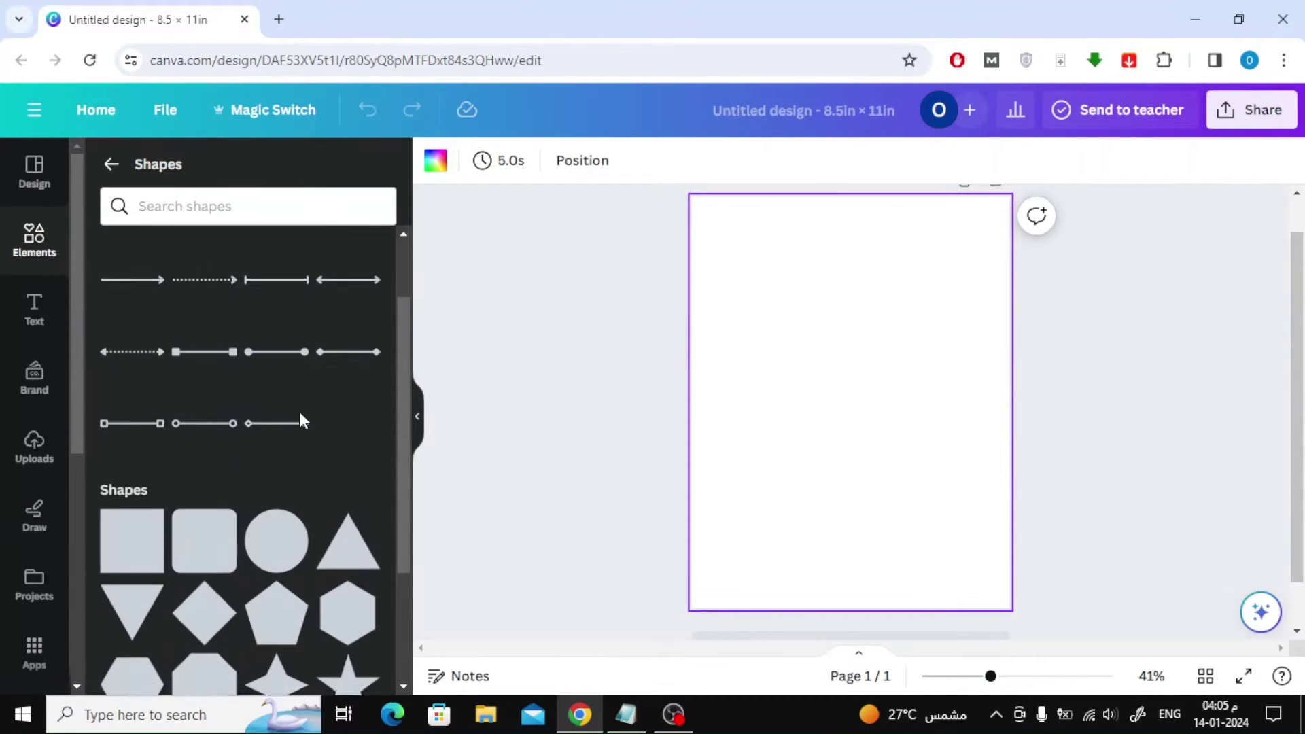
pyautogui.scroll(-3, 299, 413)
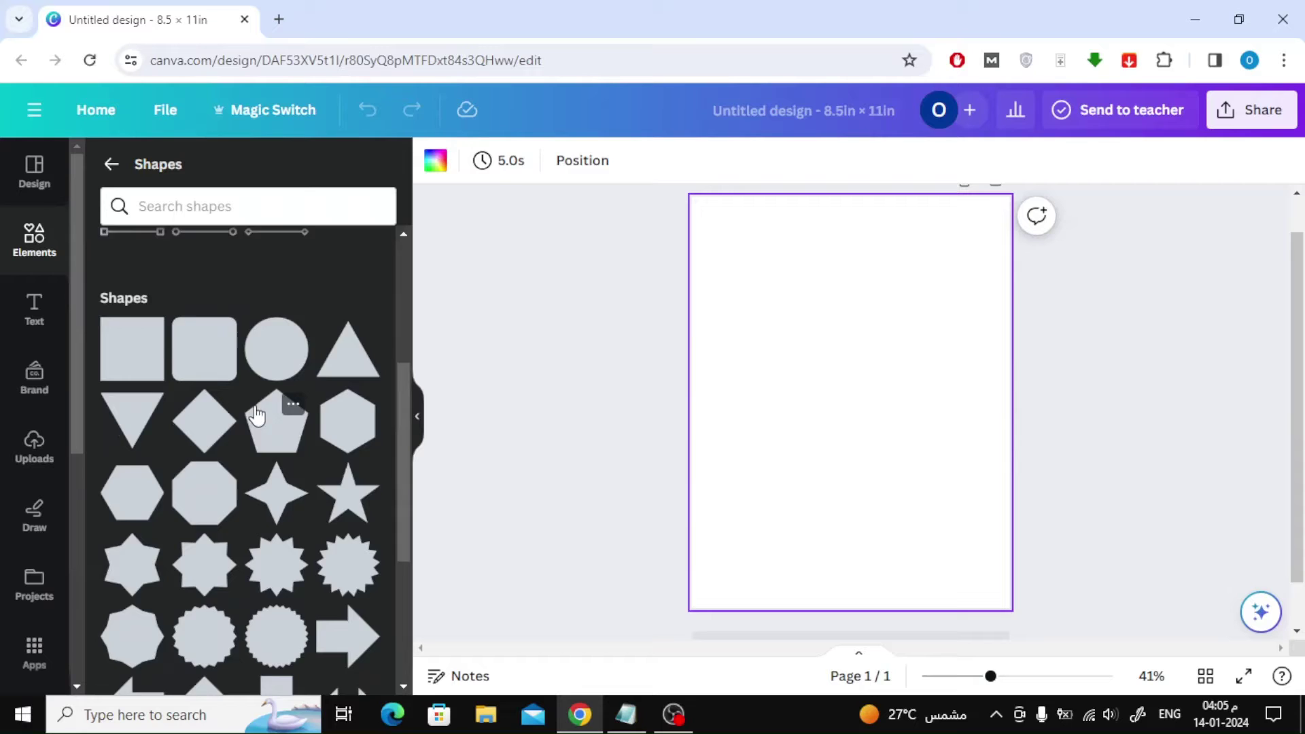
pyautogui.scroll(-9, 256, 414)
pyautogui.scroll(-1, 256, 415)
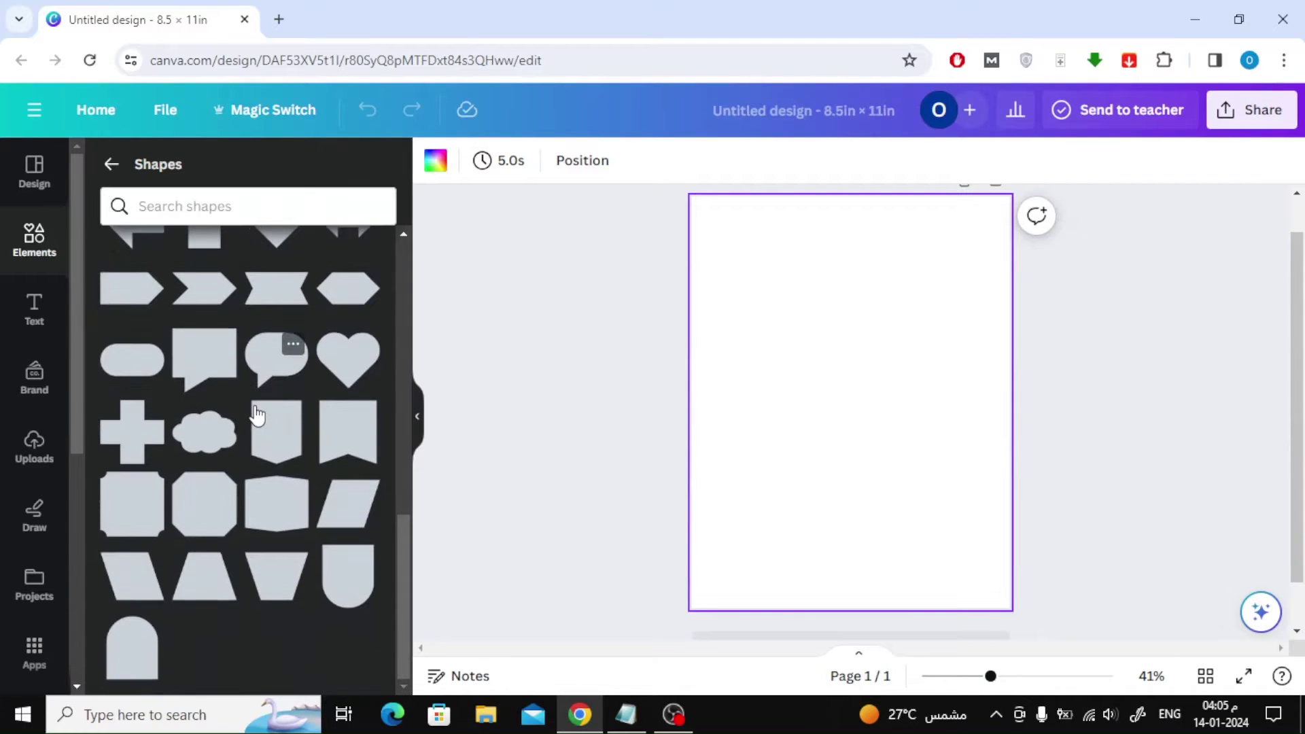
pyautogui.scroll(10, 255, 416)
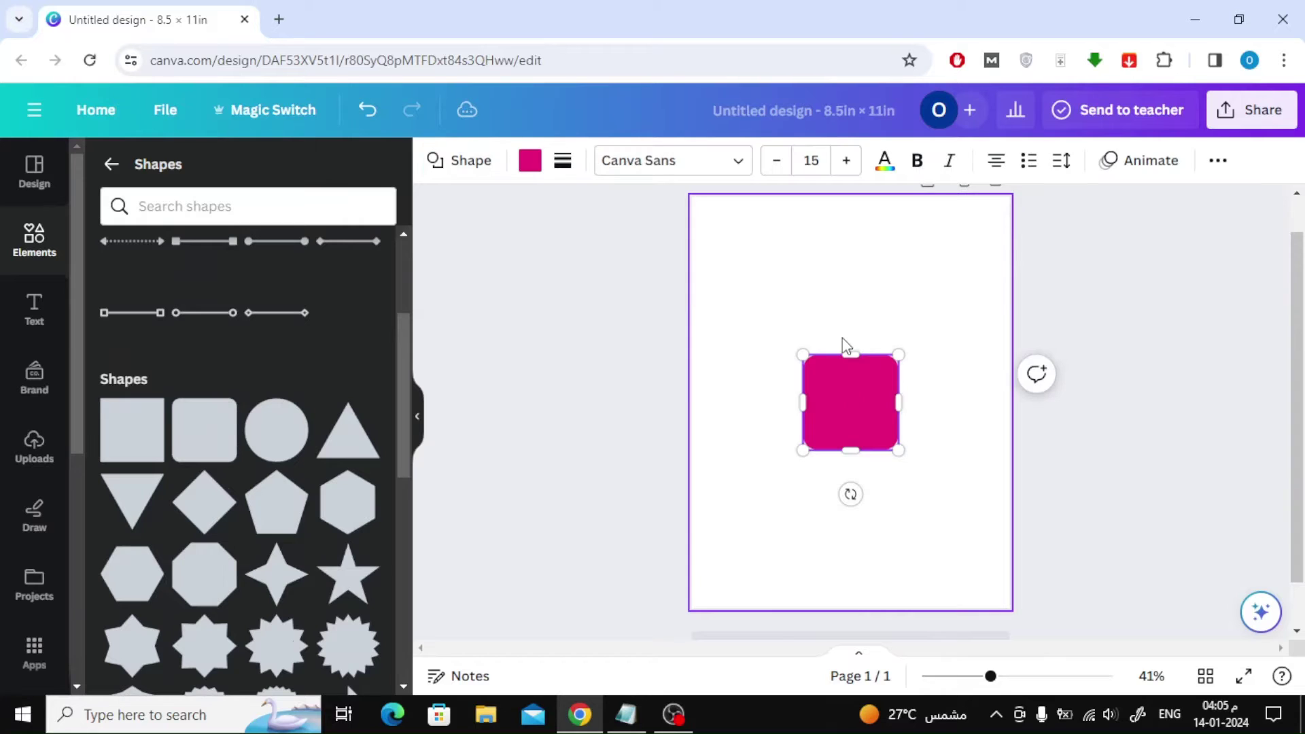
pyautogui.click(1145, 352)
# - Move and stretch the rounded square into a tall panel along the page's left edge, reaching the bottom and covering about half the width
pyautogui.moveTo(847, 397); pyautogui.dragTo(750, 620)
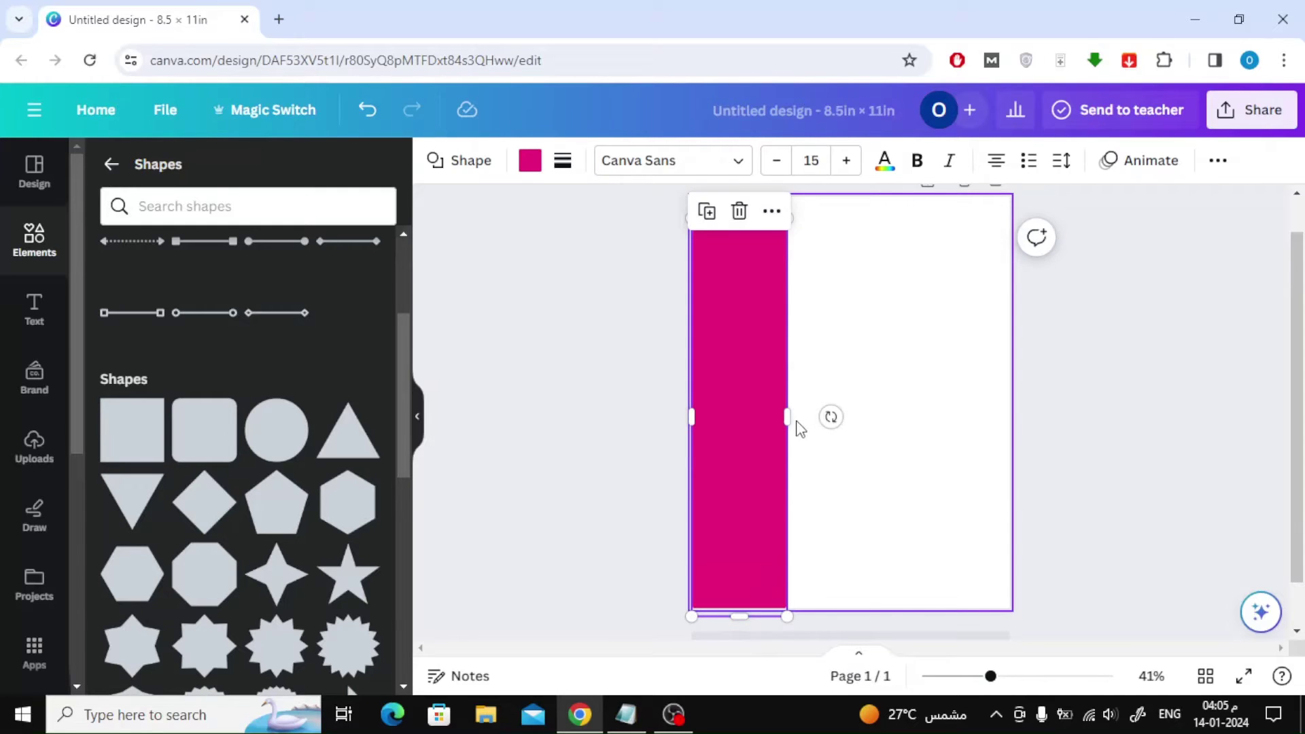
pyautogui.moveTo(800, 420); pyautogui.dragTo(825, 422)
pyautogui.moveTo(749, 437); pyautogui.dragTo(736, 429)
pyautogui.moveTo(817, 419); pyautogui.dragTo(860, 426)
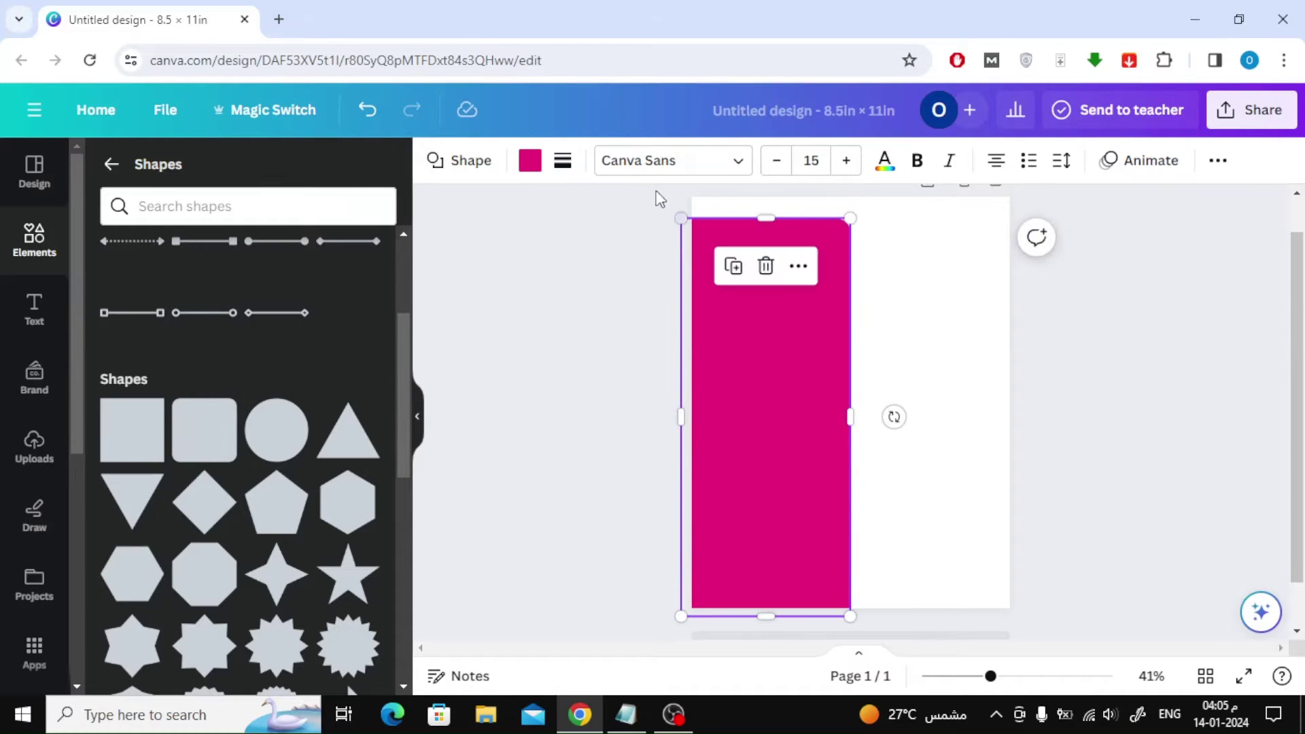
# - Fill the tall rounded panel with the solid default colour turquoise blue (#5ce1e6)
pyautogui.click(530, 162)
pyautogui.scroll(-3, 324, 437)
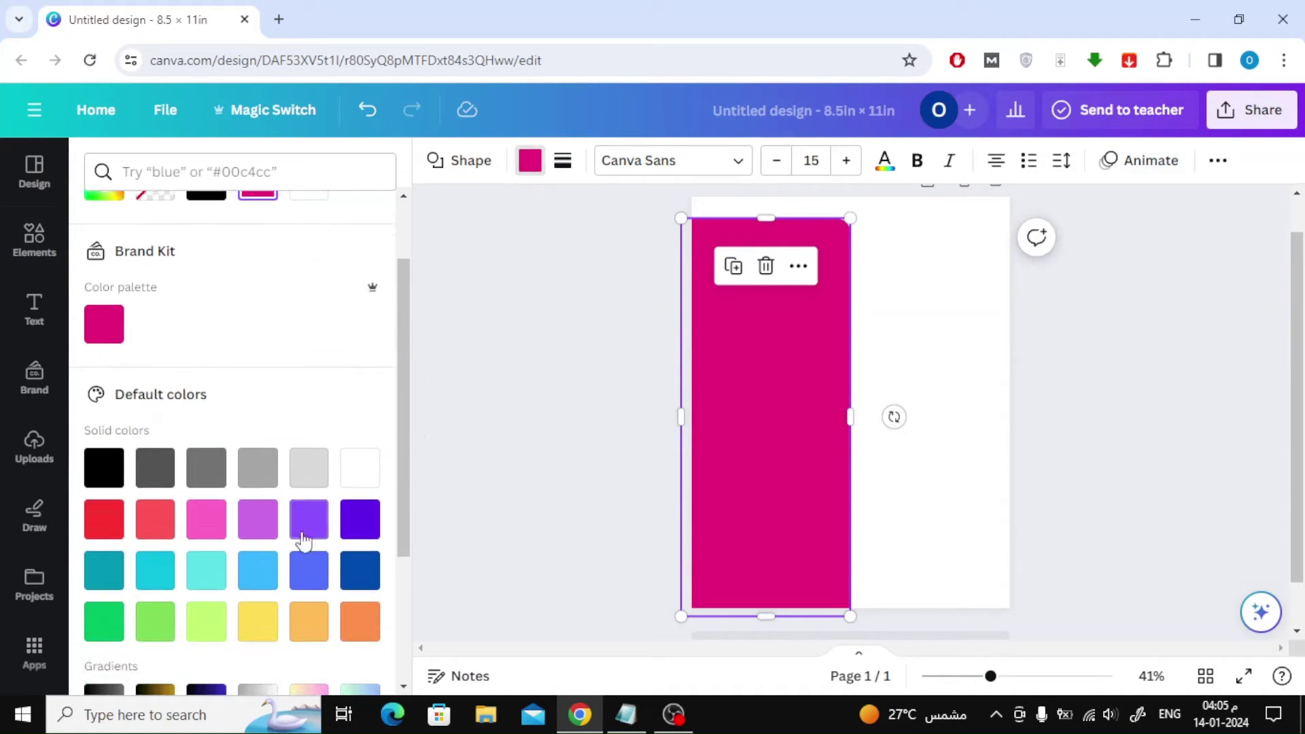
pyautogui.click(199, 583)
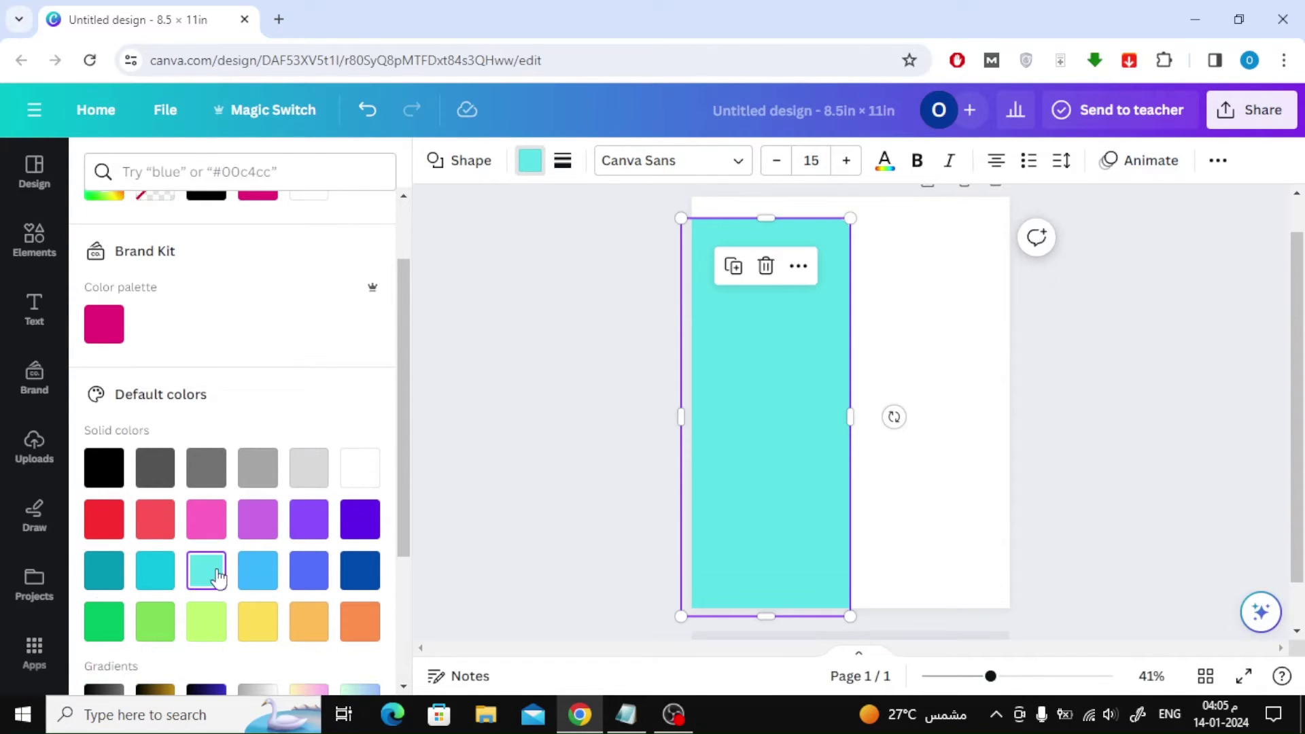
pyautogui.click(585, 340)
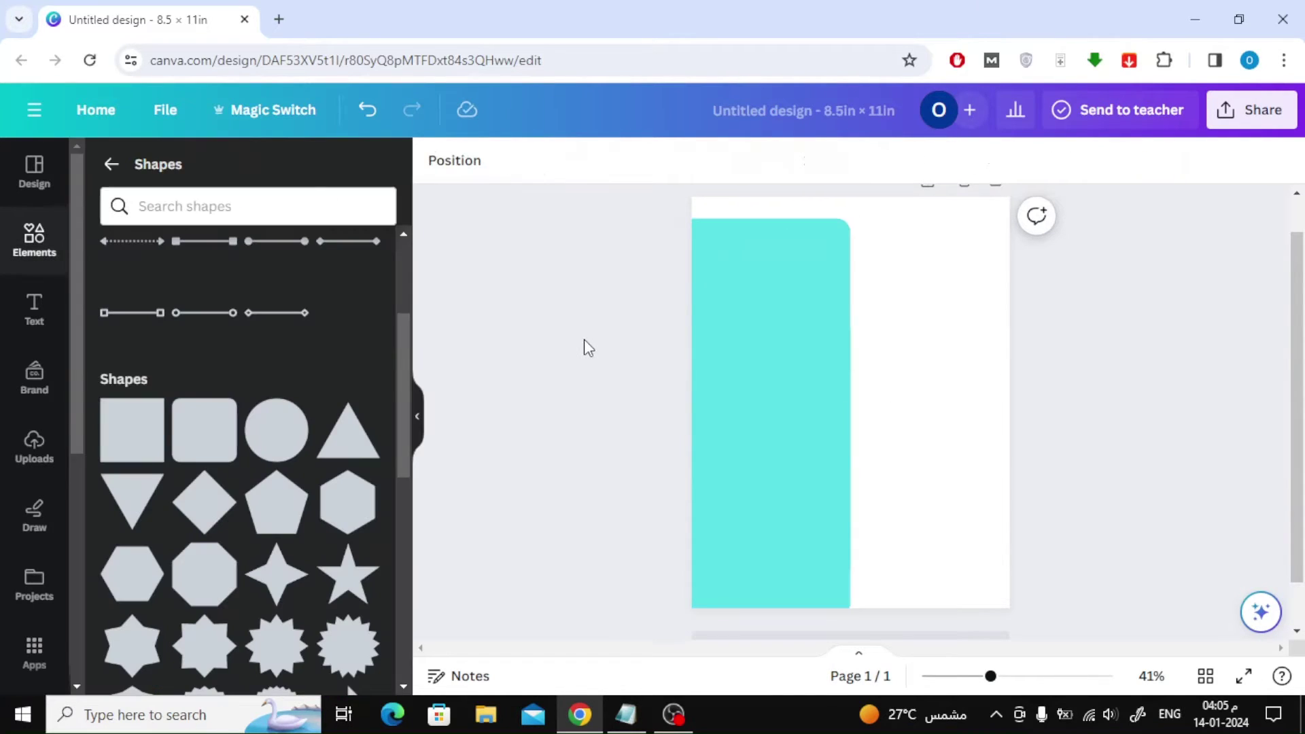
pyautogui.click(955, 289)
pyautogui.click(439, 163)
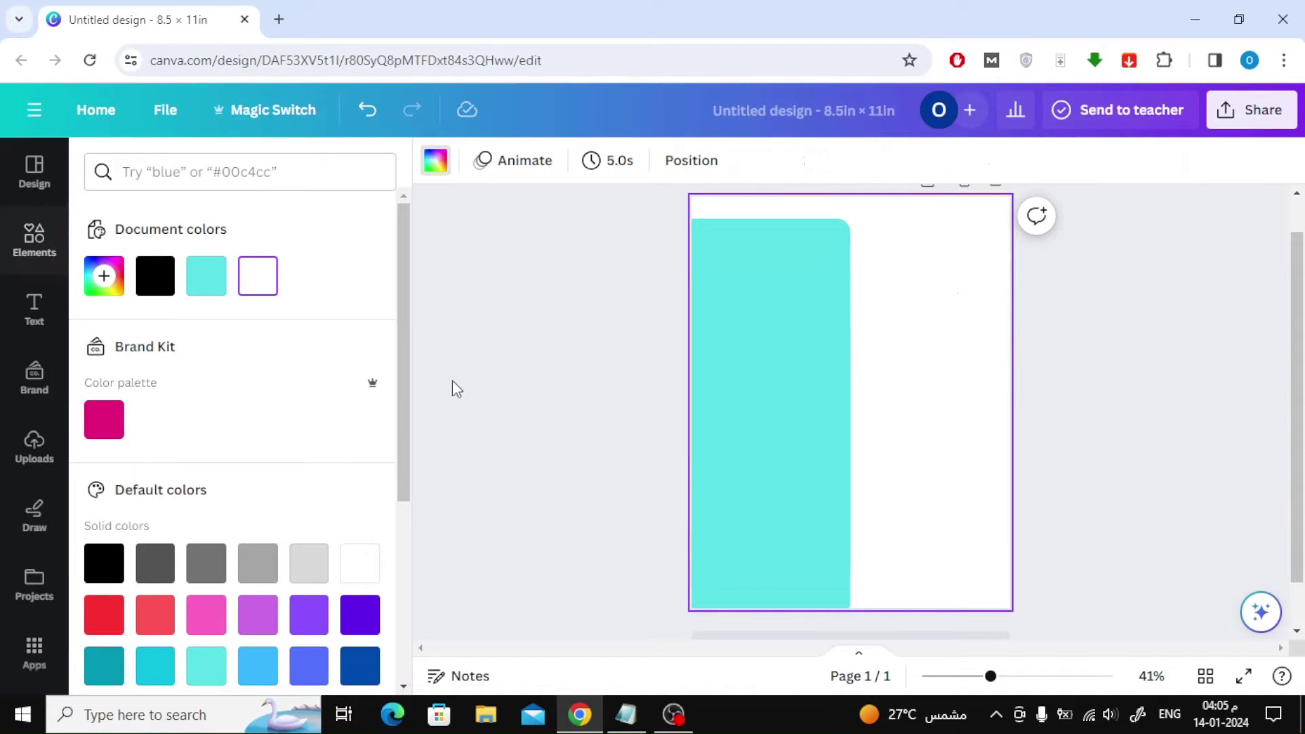
pyautogui.scroll(-3, 284, 506)
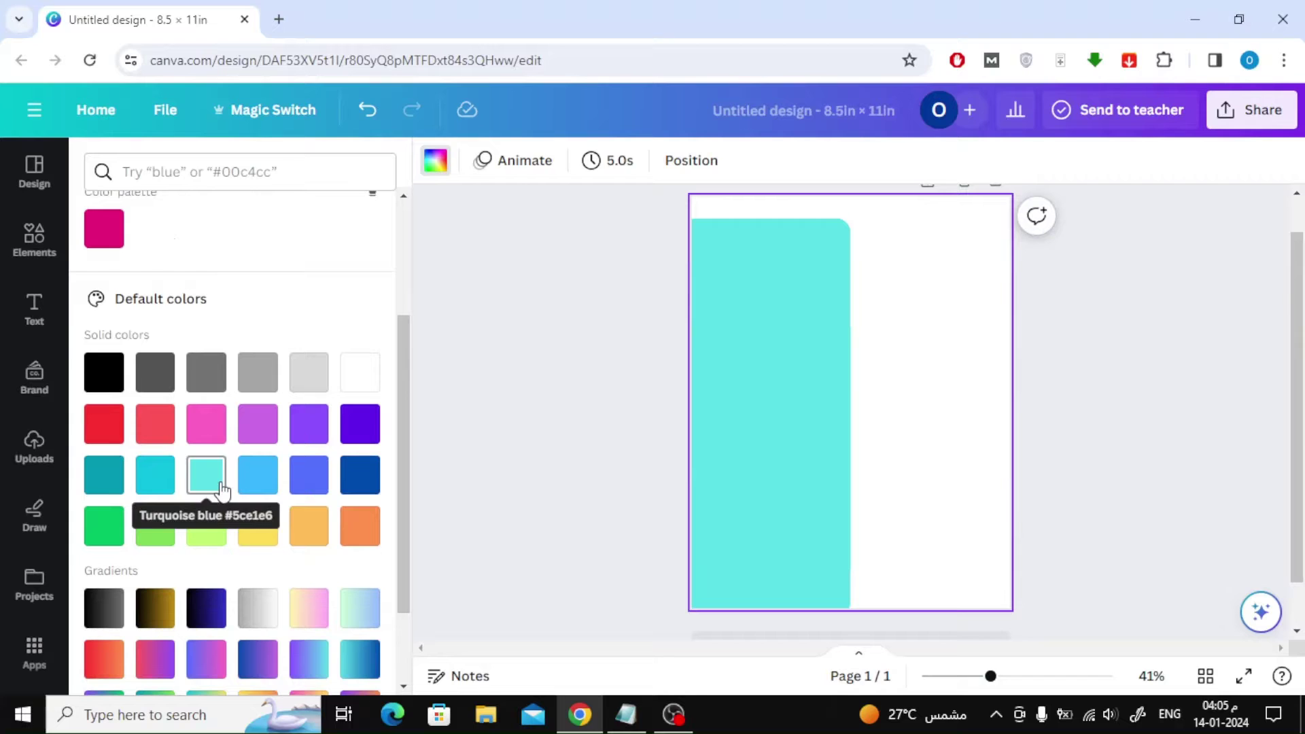
pyautogui.click(602, 322)
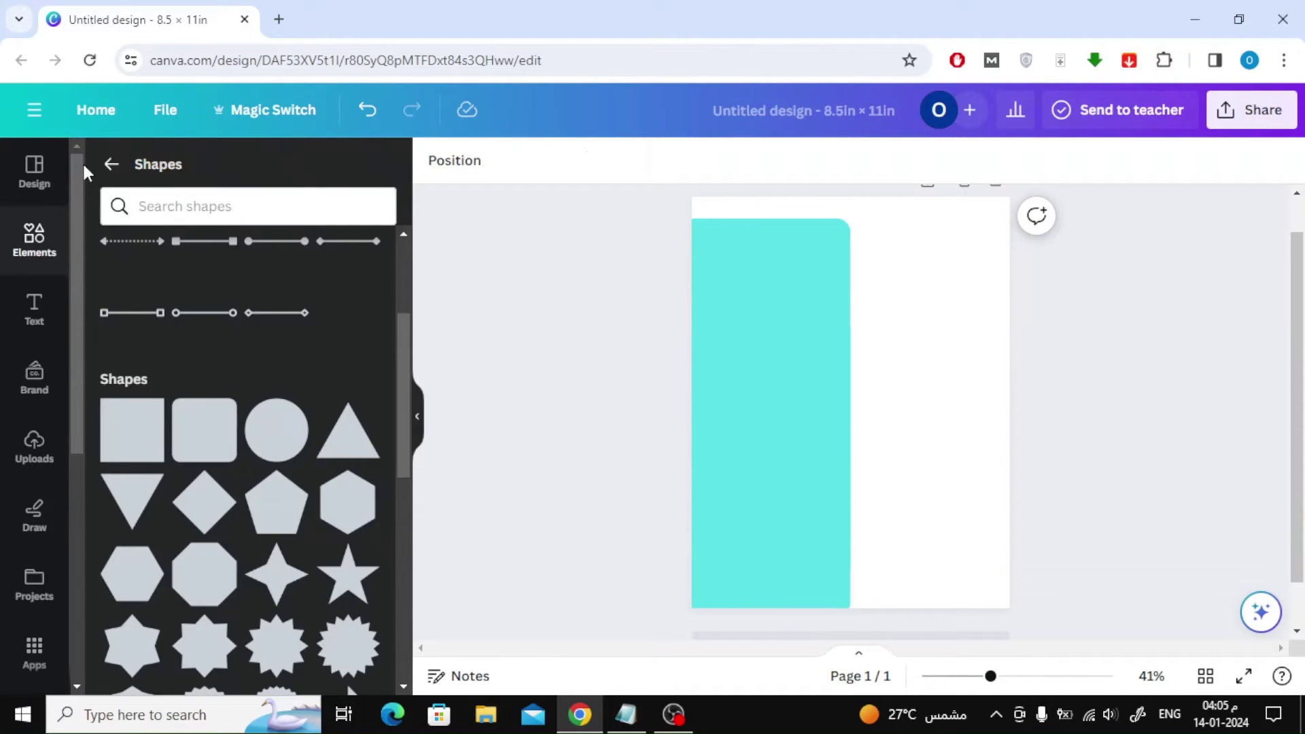
# - Open the full set of basic-shape frames in the elements library
pyautogui.click(105, 165)
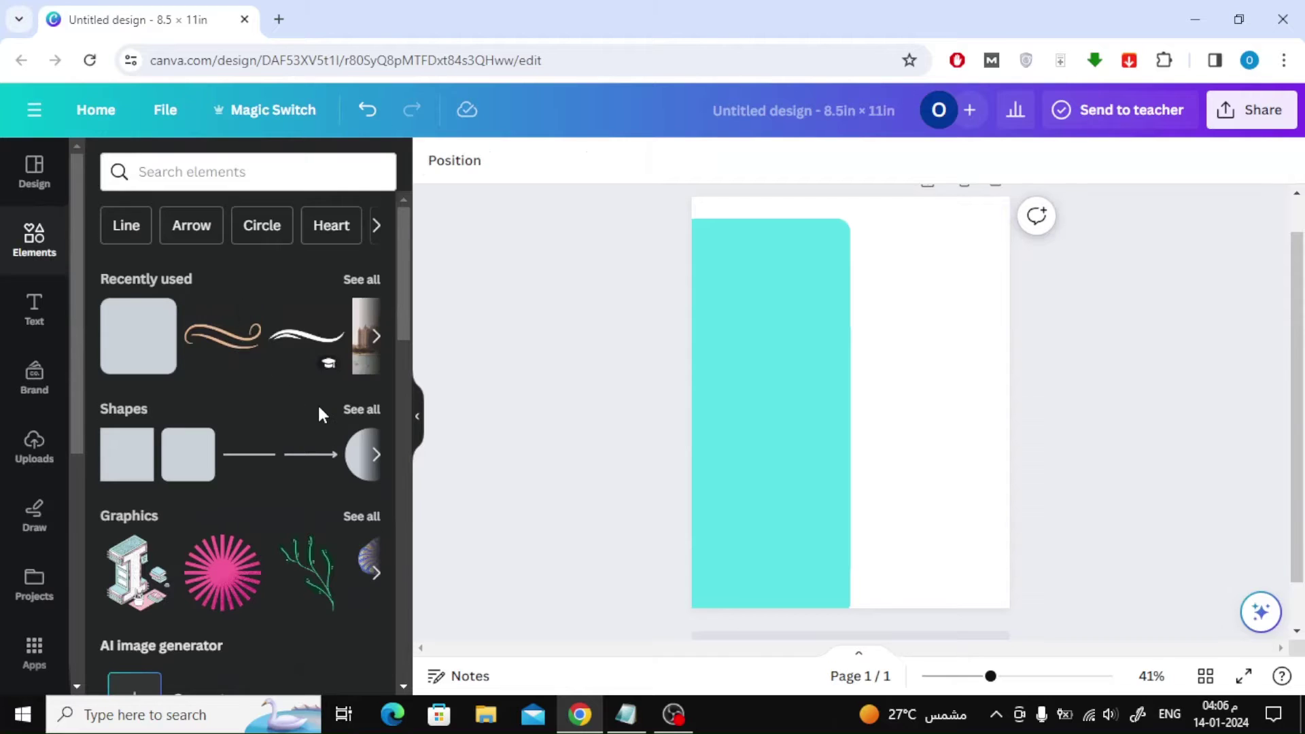
pyautogui.scroll(-2, 316, 402)
pyautogui.scroll(2, 317, 402)
pyautogui.scroll(-10, 278, 340)
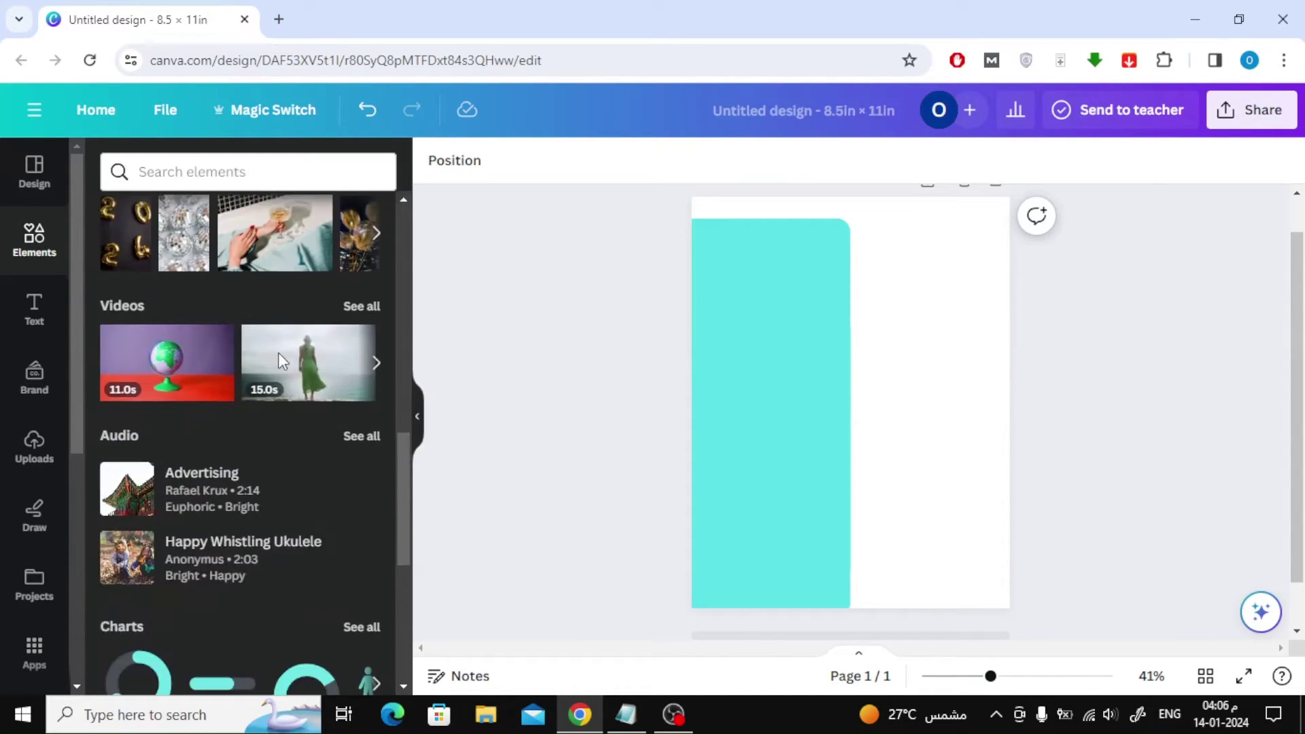
pyautogui.scroll(-5, 278, 352)
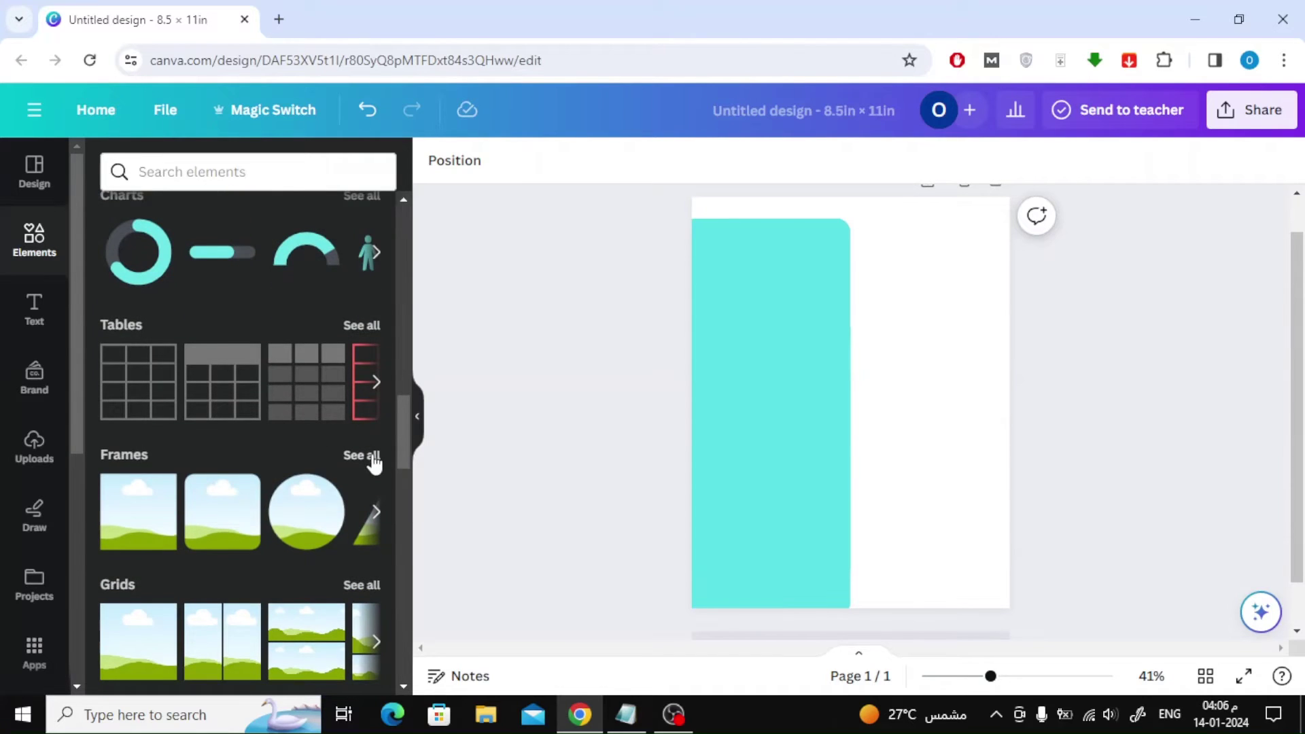
pyautogui.click(372, 455)
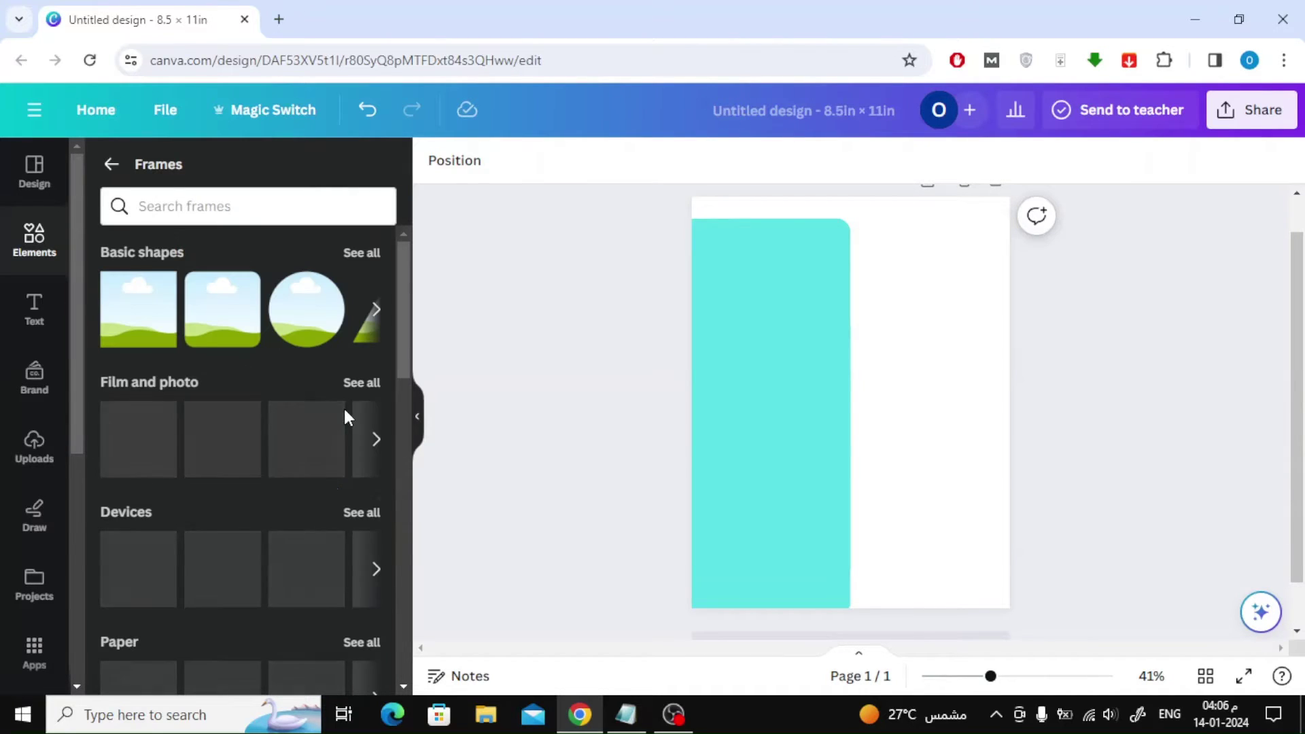
pyautogui.click(360, 253)
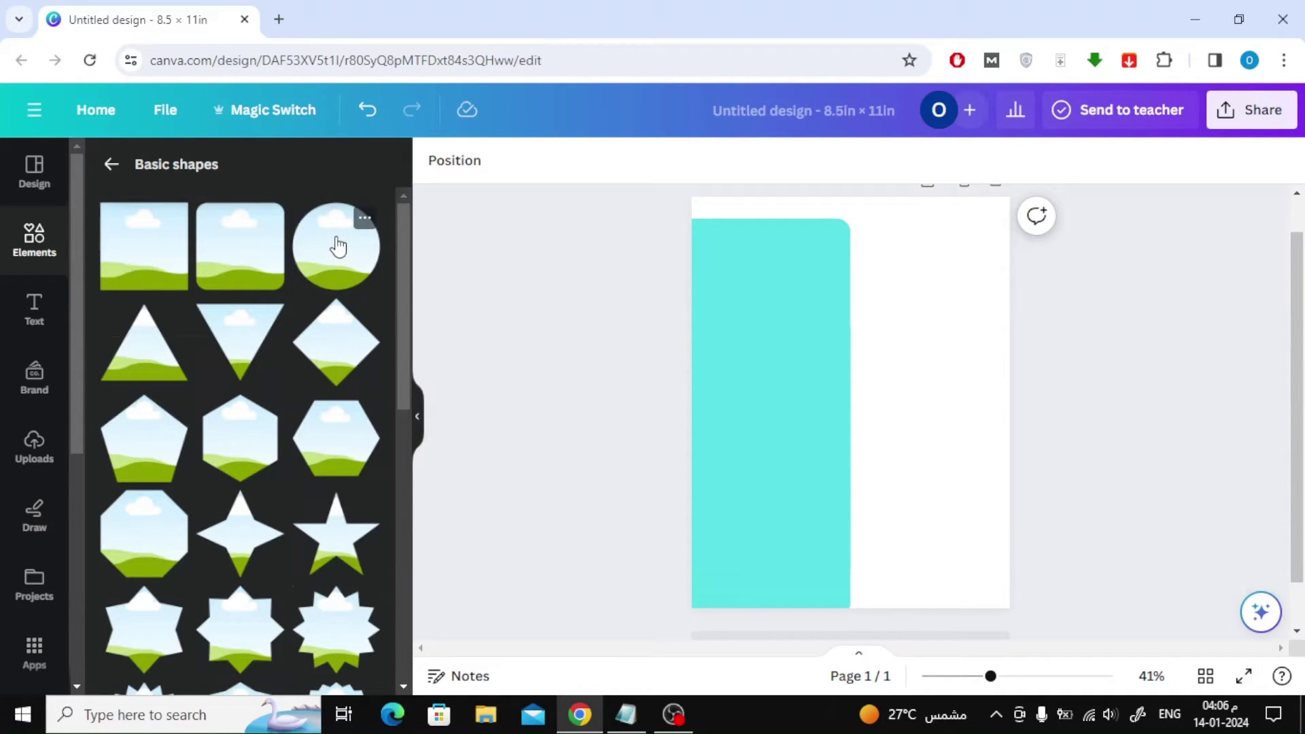
# - Add a circular frame, shrink it and place it near the top of the turquoise panel
pyautogui.scroll(-5, 268, 365)
pyautogui.scroll(5, 265, 371)
pyautogui.moveTo(846, 420); pyautogui.dragTo(773, 326)
pyautogui.moveTo(860, 228); pyautogui.dragTo(762, 283)
pyautogui.click(576, 259)
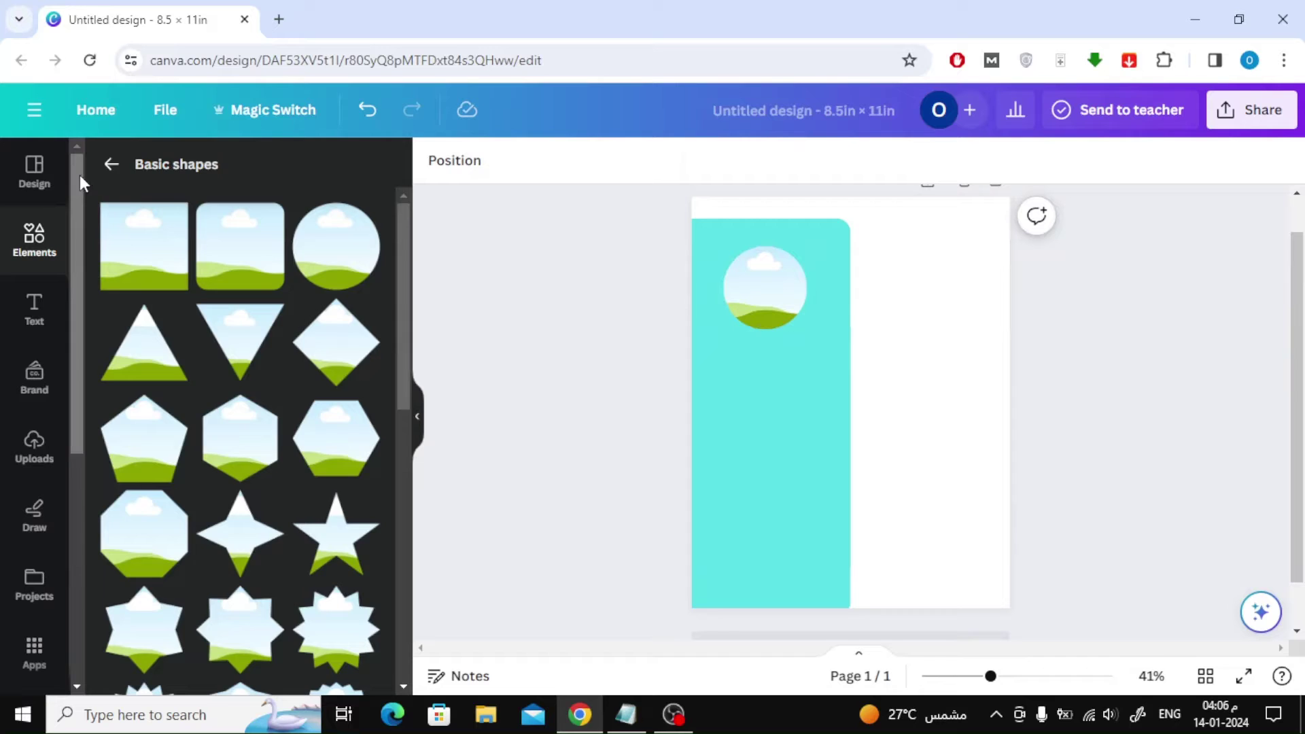
# - Search the elements library for "man" and show only photos
pyautogui.click(110, 165)
pyautogui.click(107, 166)
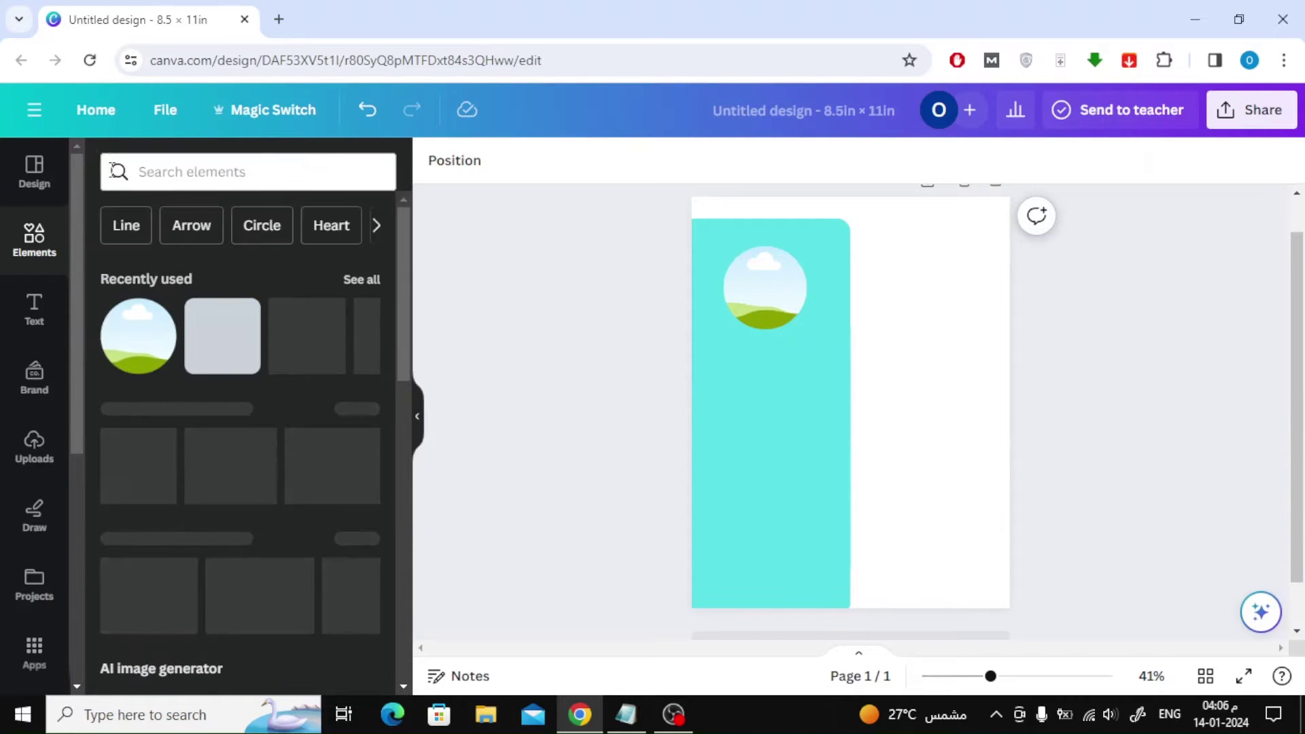
pyautogui.click(239, 174)
pyautogui.write('man')
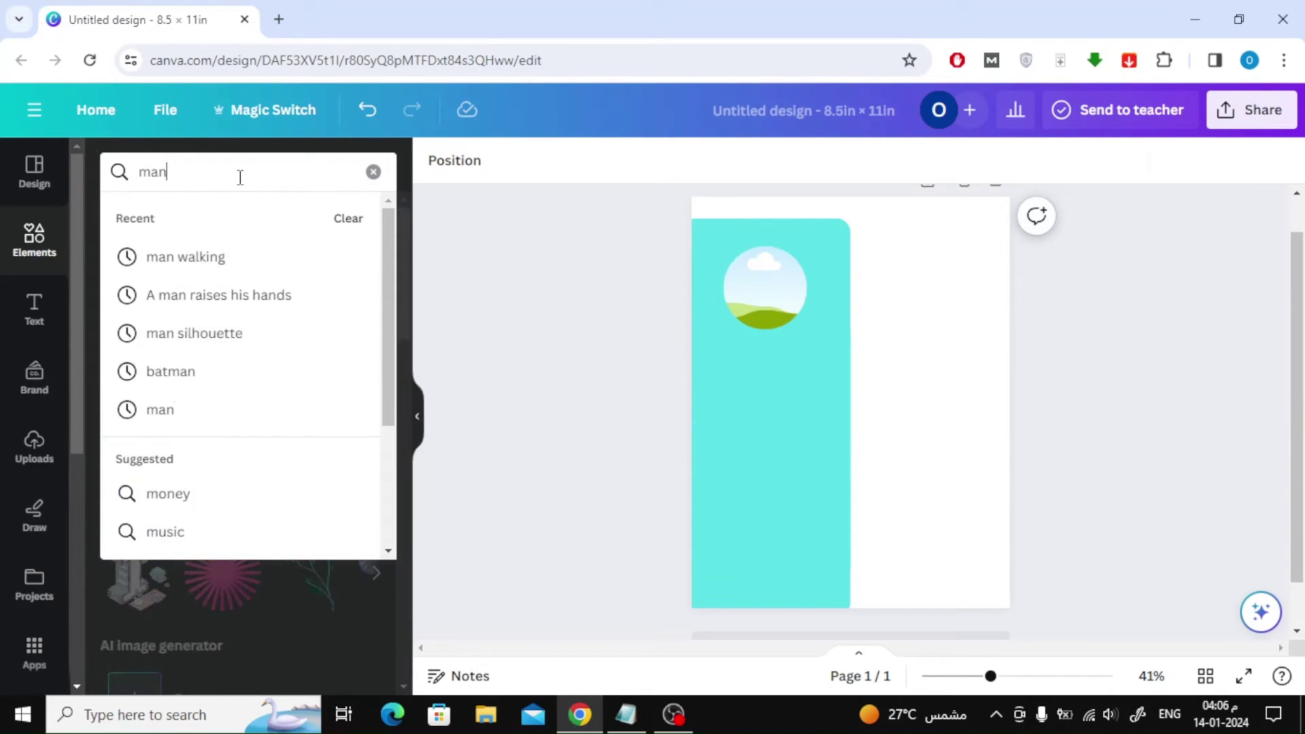
pyautogui.press('Return')
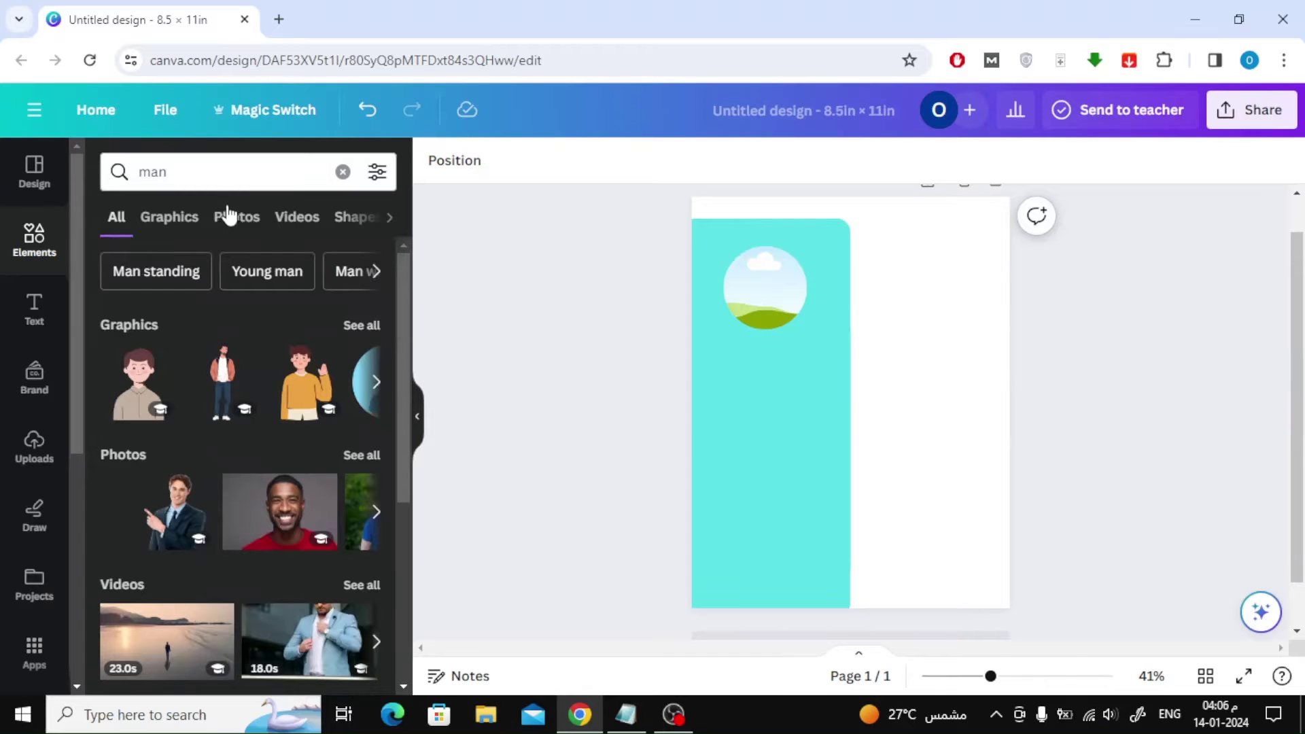
pyautogui.click(230, 217)
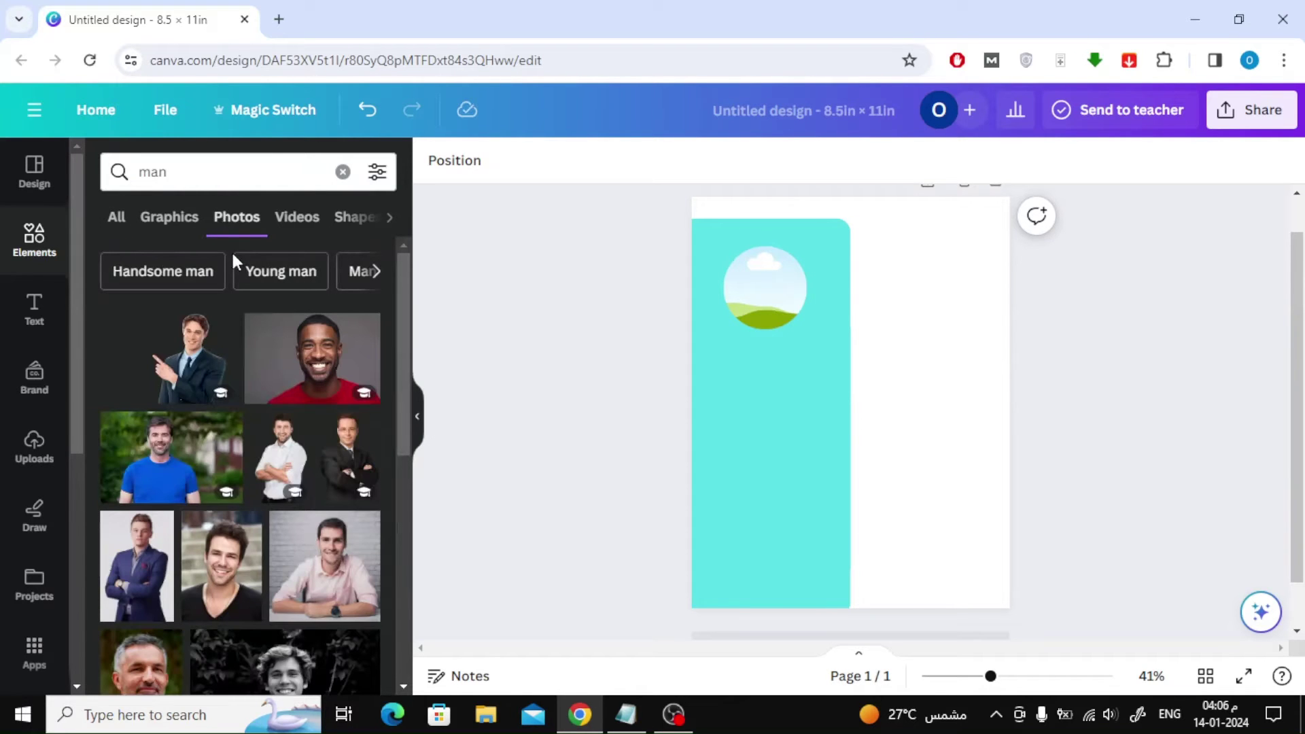
# - Fill the circular frame with the photo of the man in the blue T-shirt, leaving its crop as it is
pyautogui.moveTo(193, 452); pyautogui.dragTo(753, 281)
pyautogui.doubleClick(765, 290)
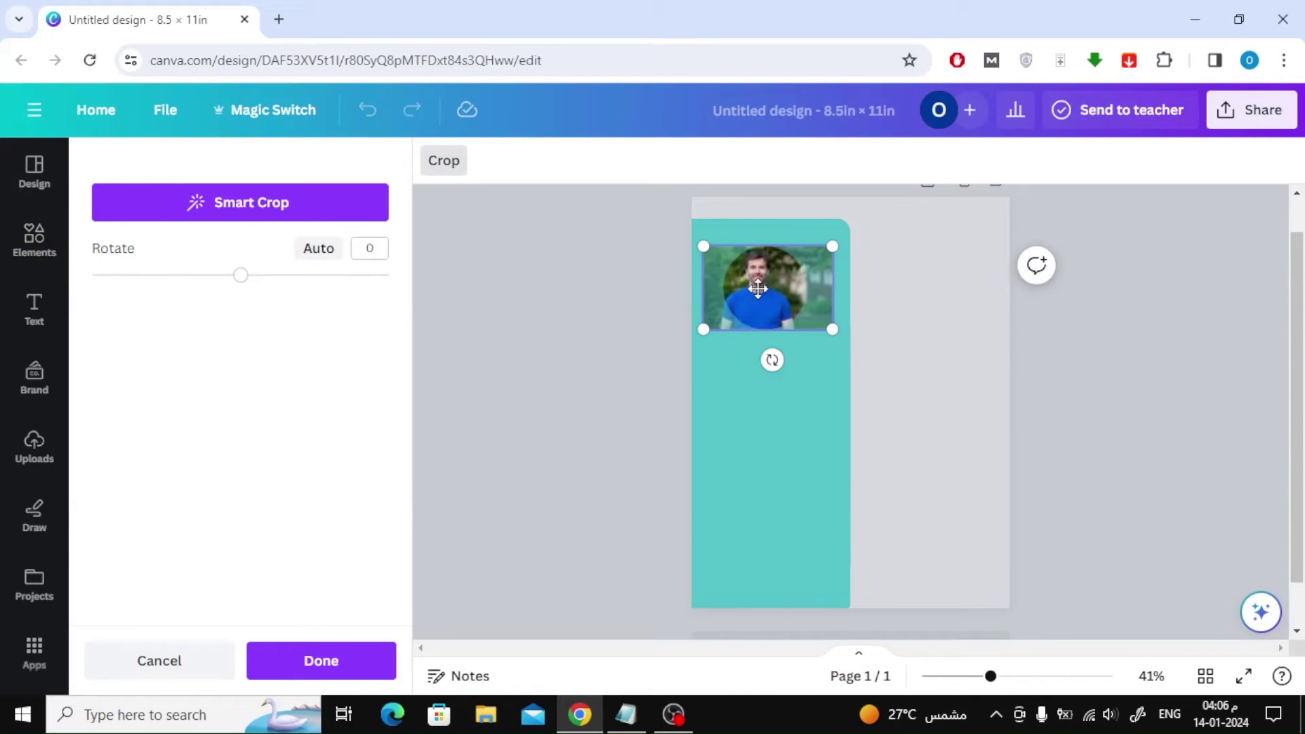
pyautogui.click(576, 278)
pyautogui.moveTo(994, 678); pyautogui.dragTo(1006, 676)
pyautogui.click(1123, 358)
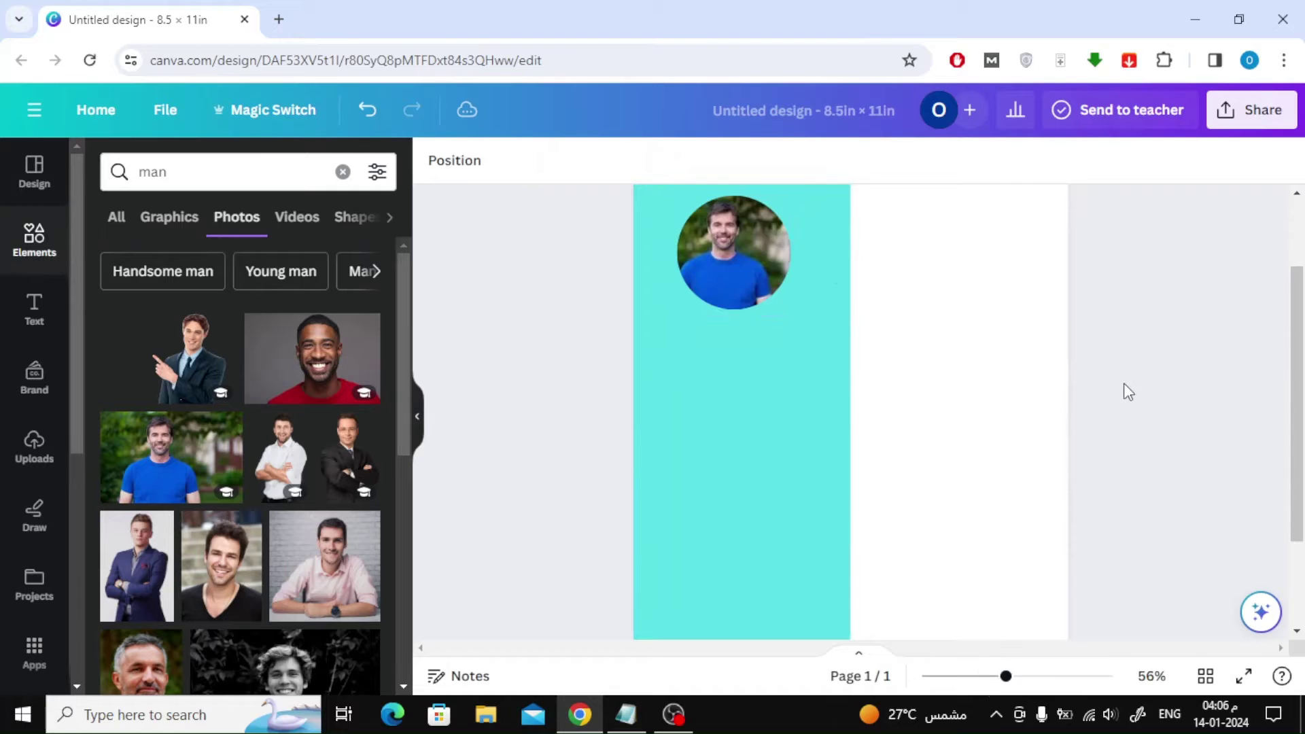
pyautogui.scroll(2, 1128, 408)
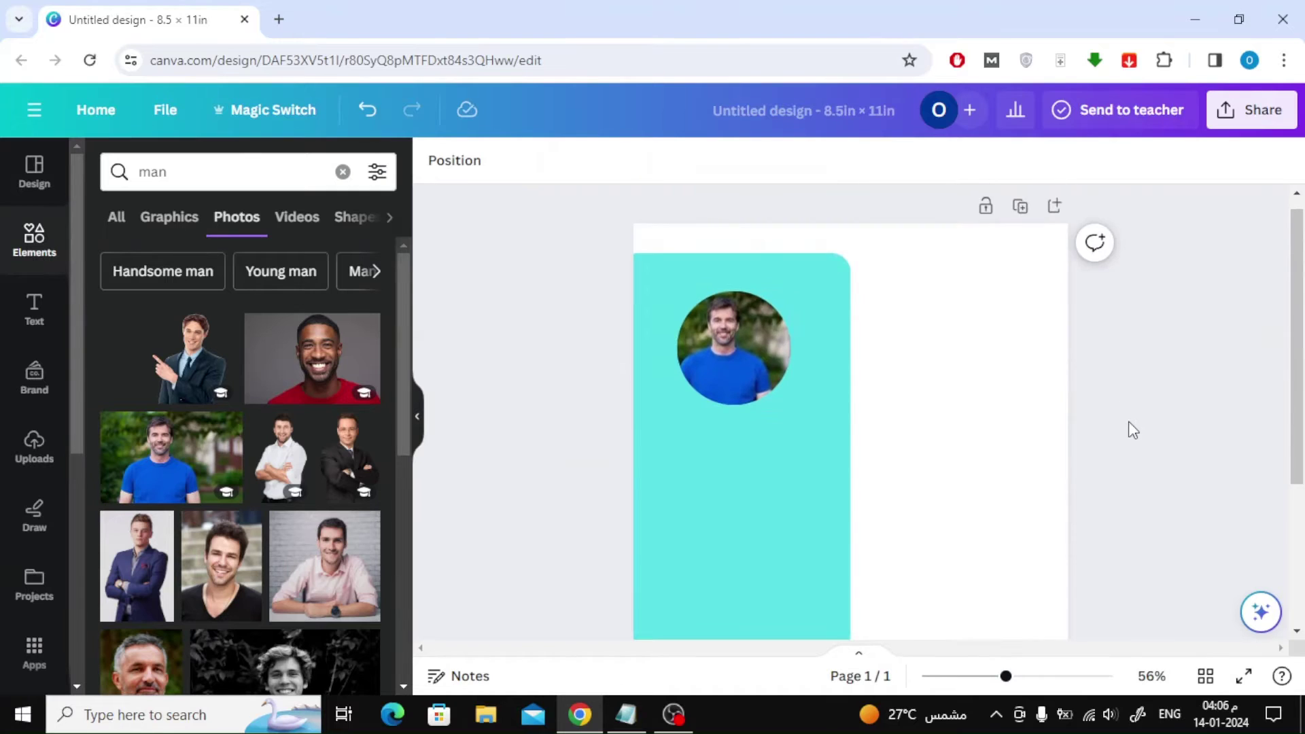
# - Clear the photo search, add a heading text, shrink it to font size 22.7 and place it just below the circular photo
pyautogui.click(343, 172)
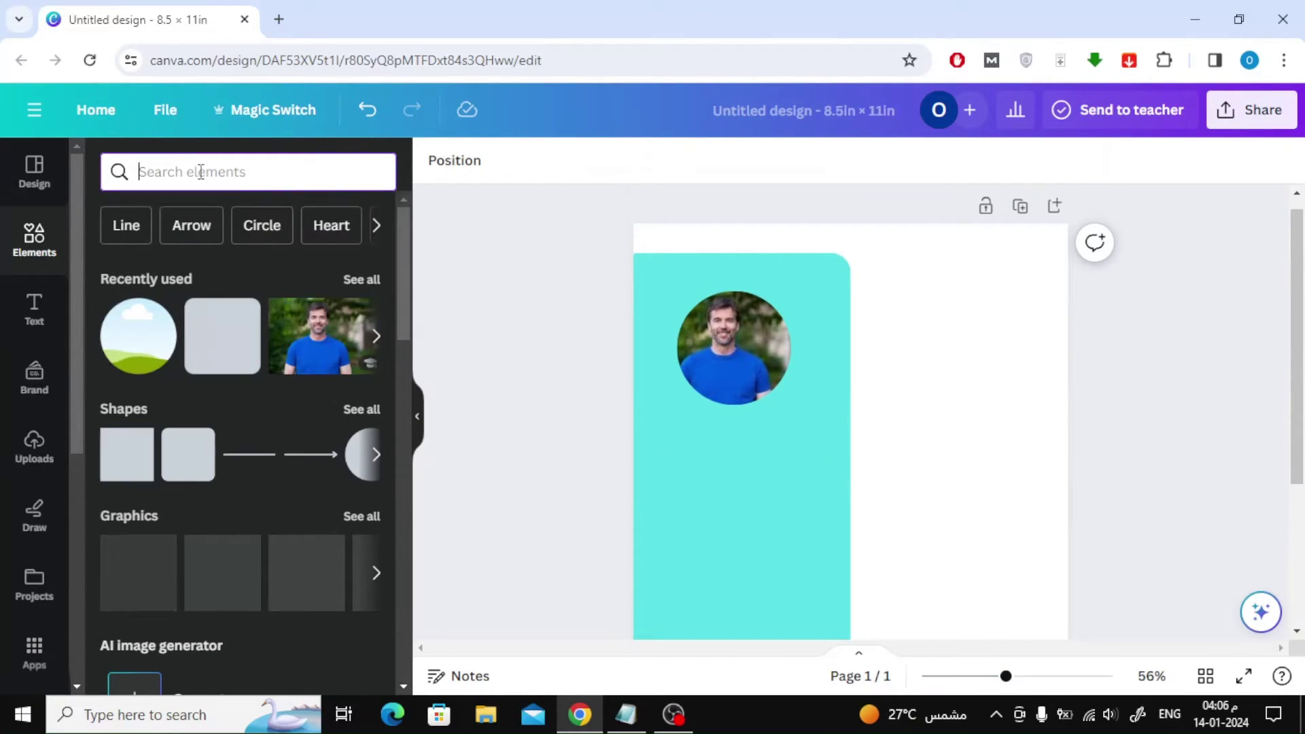
pyautogui.scroll(-2, 525, 377)
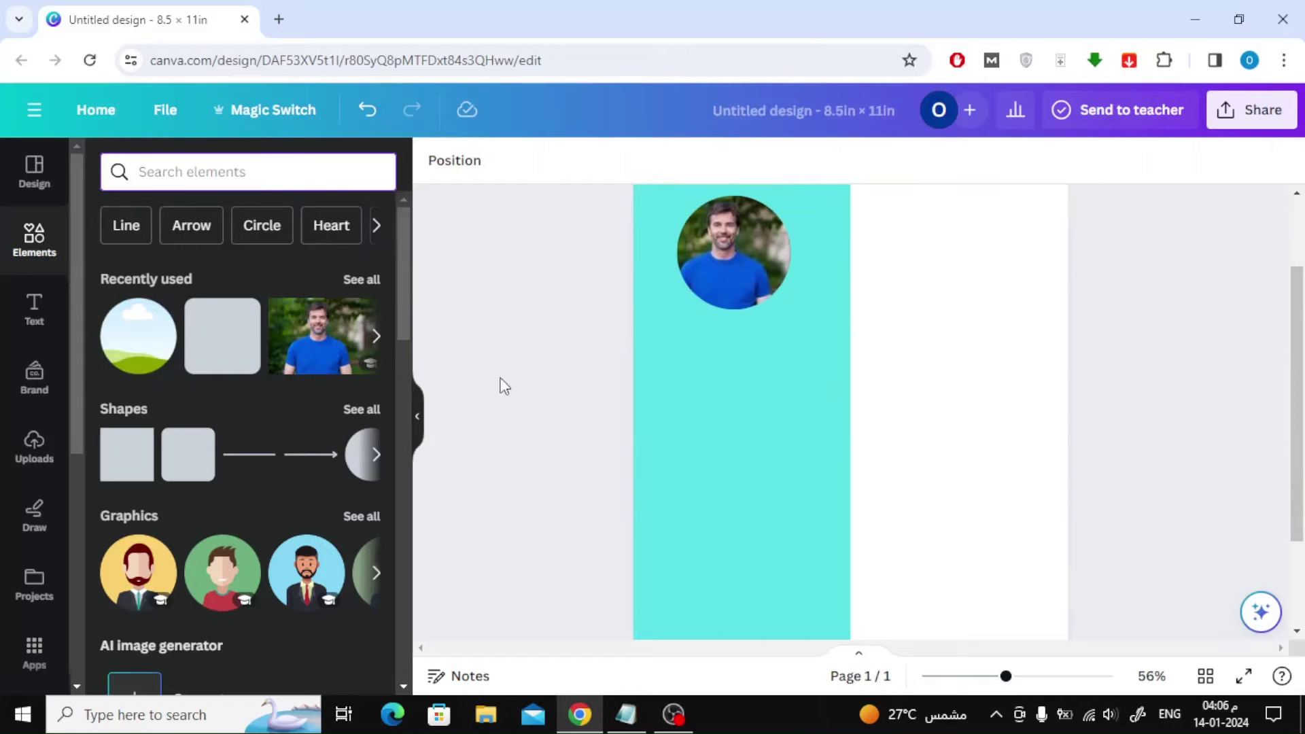
pyautogui.click(38, 318)
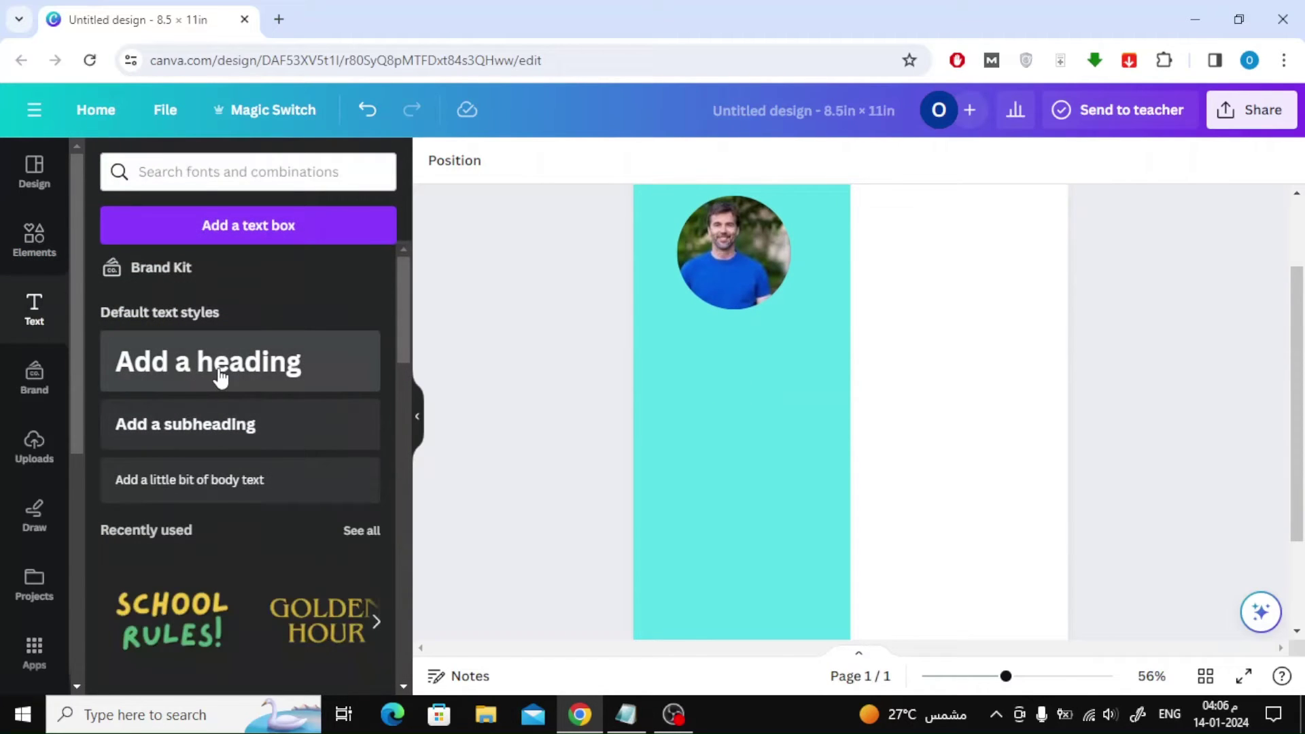
pyautogui.scroll(1, 740, 458)
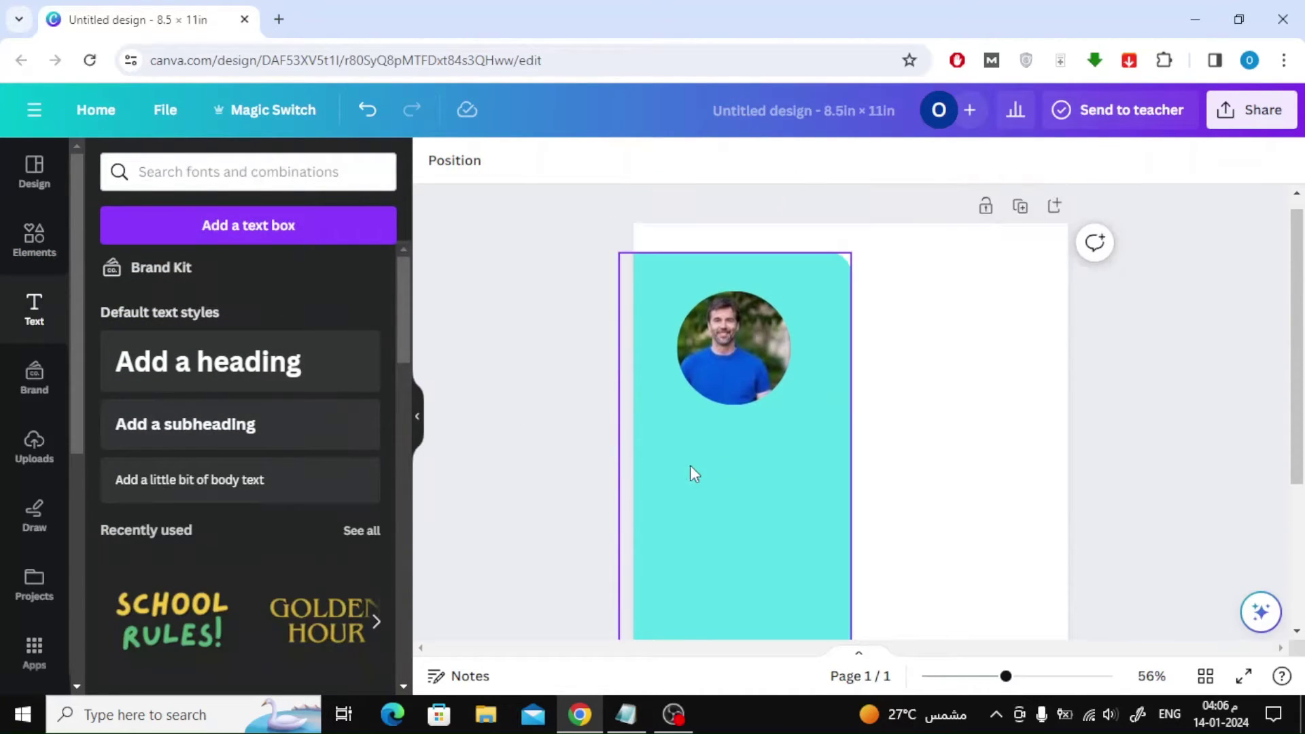
pyautogui.scroll(-2, 689, 489)
pyautogui.scroll(1, 688, 511)
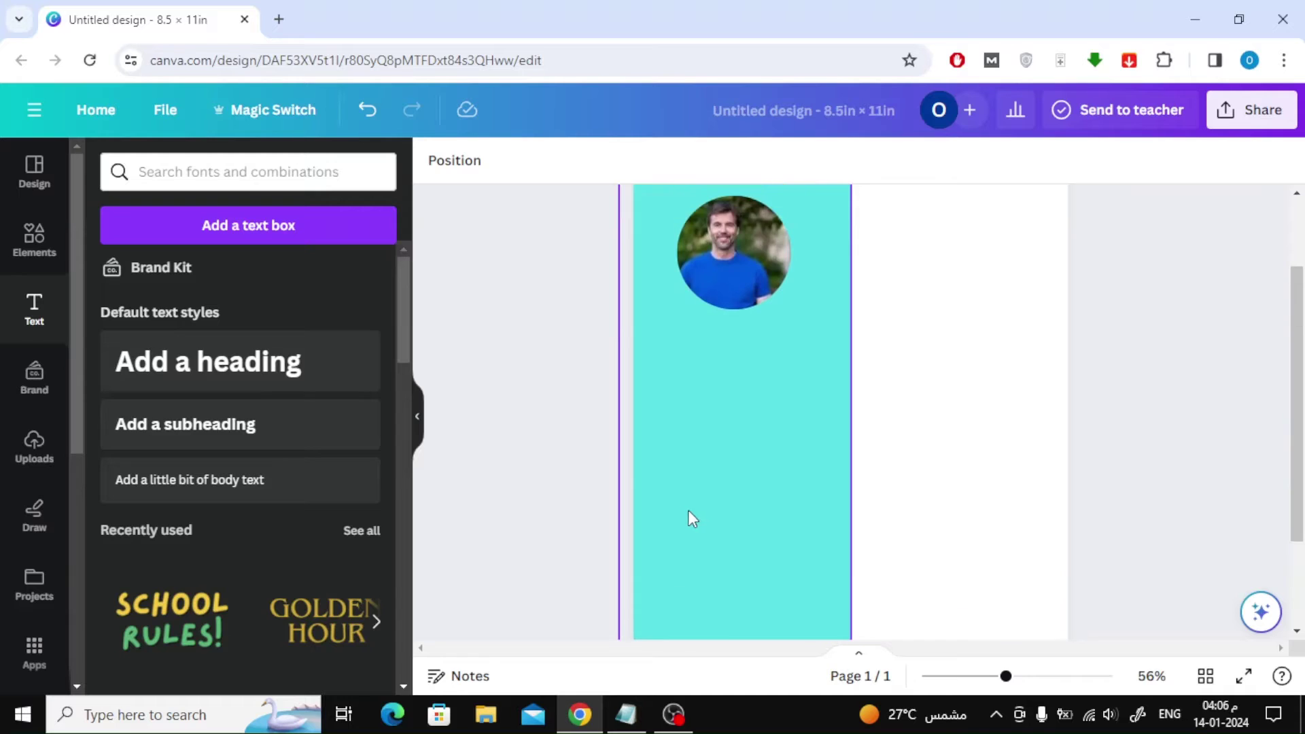
pyautogui.click(163, 361)
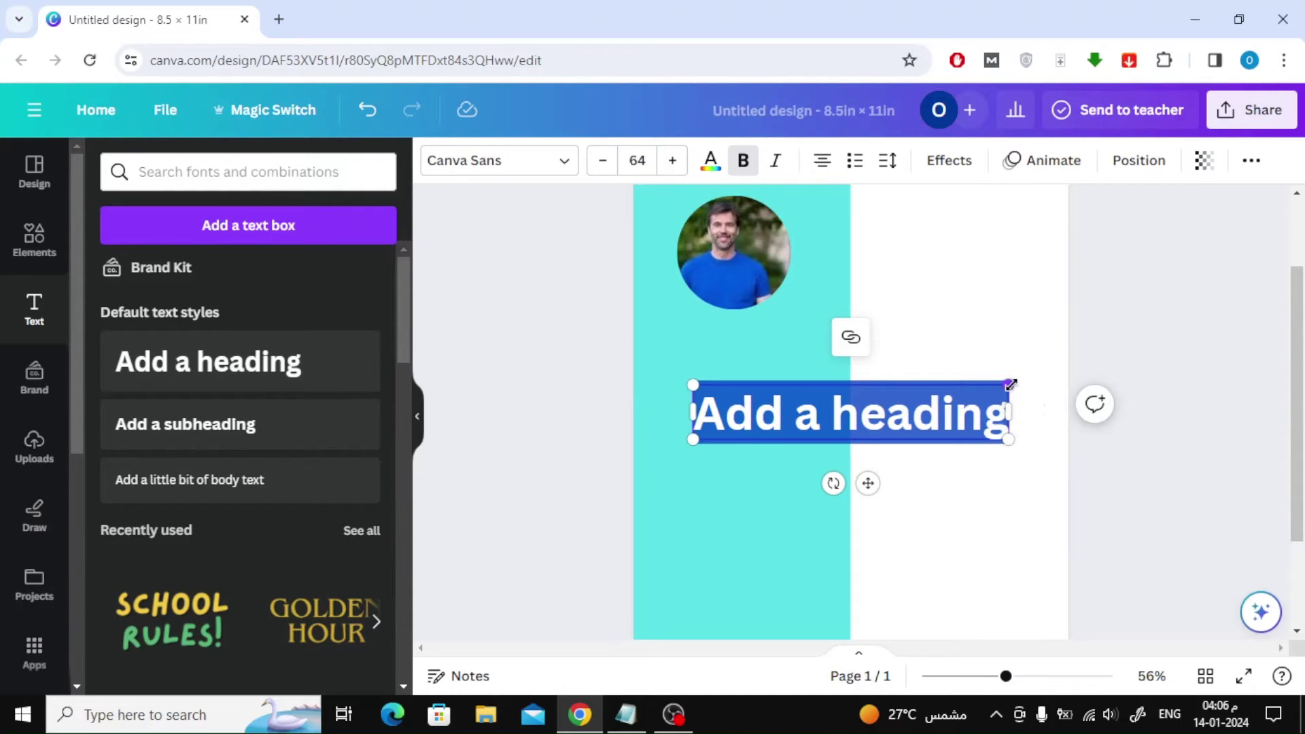
pyautogui.moveTo(1010, 441); pyautogui.dragTo(811, 442)
pyautogui.moveTo(765, 483); pyautogui.dragTo(749, 396)
# - Switch to Notepad, copy the person's name together with the "Customer Service" line, and return to the Canva design
pyautogui.click(633, 701)
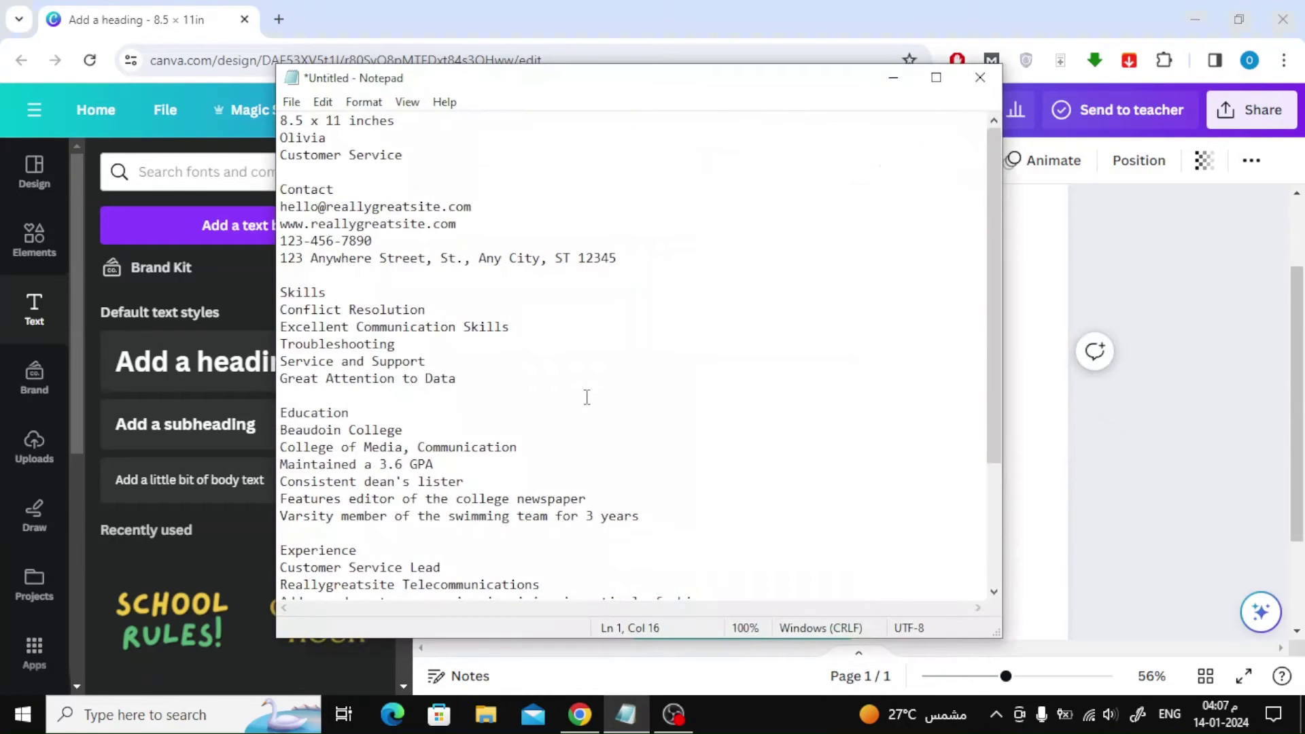
pyautogui.moveTo(465, 81); pyautogui.dragTo(599, 347)
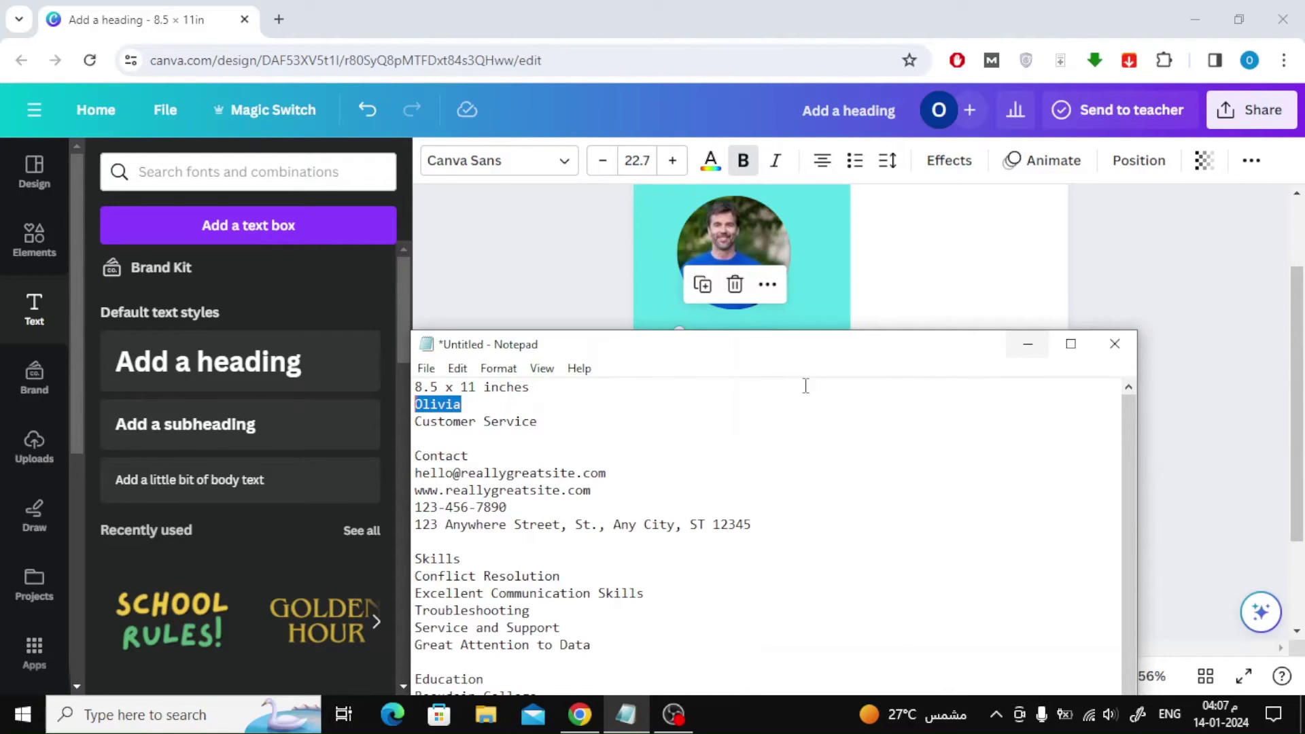
pyautogui.click(509, 418)
pyautogui.moveTo(516, 421); pyautogui.dragTo(414, 405)
pyautogui.hotkey('ctrl', 'c')
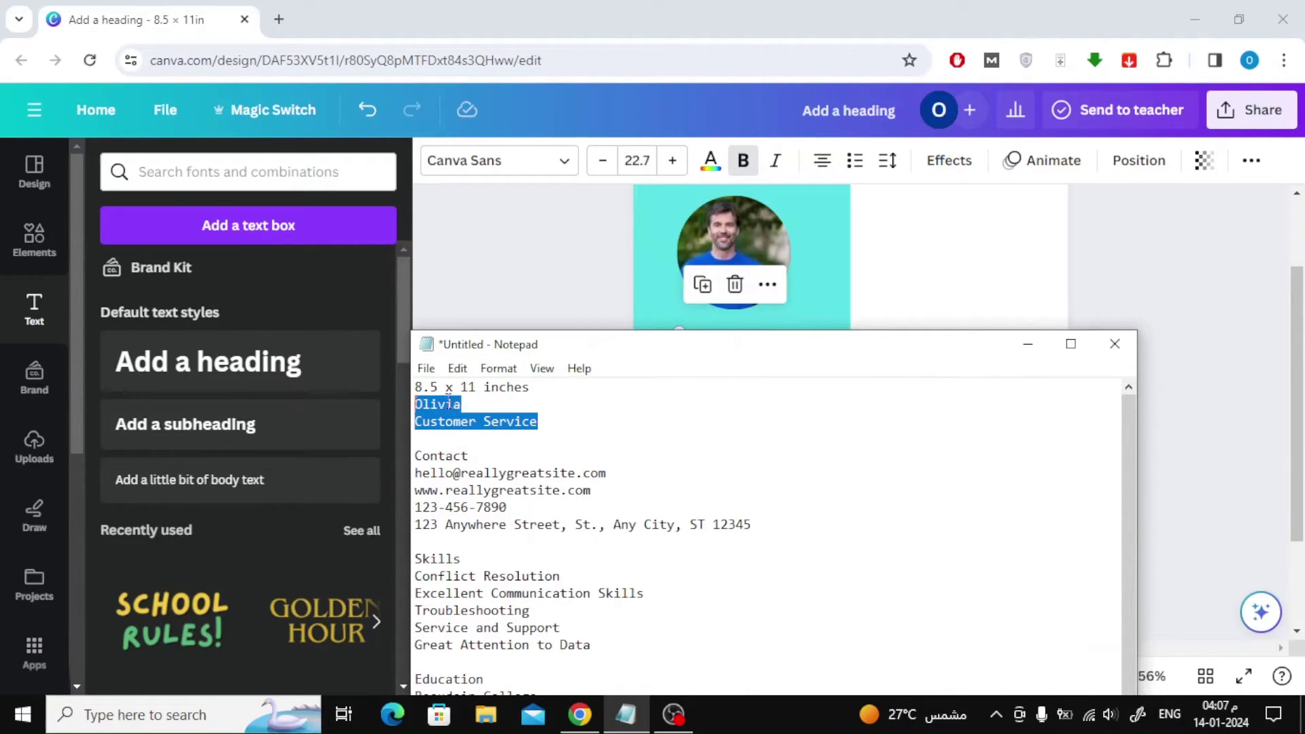
pyautogui.click(1028, 344)
# - Replace the heading placeholder under the photo with the copied name and "Customer Service" lines
pyautogui.hotkey('ctrl', 'a')
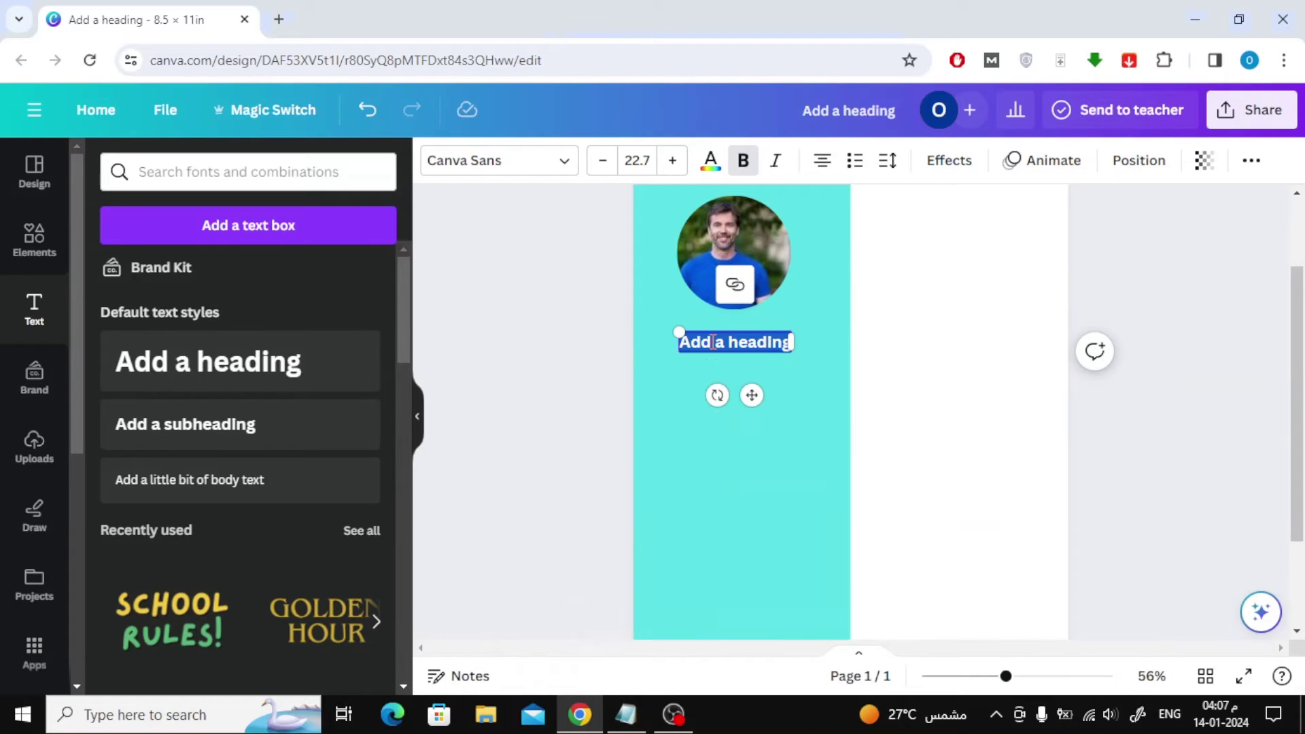
pyautogui.hotkey('ctrl', 'v')
pyautogui.click(544, 300)
# - Enlarge only the name line above "Customer Service" to font size 35.7
pyautogui.click(730, 358)
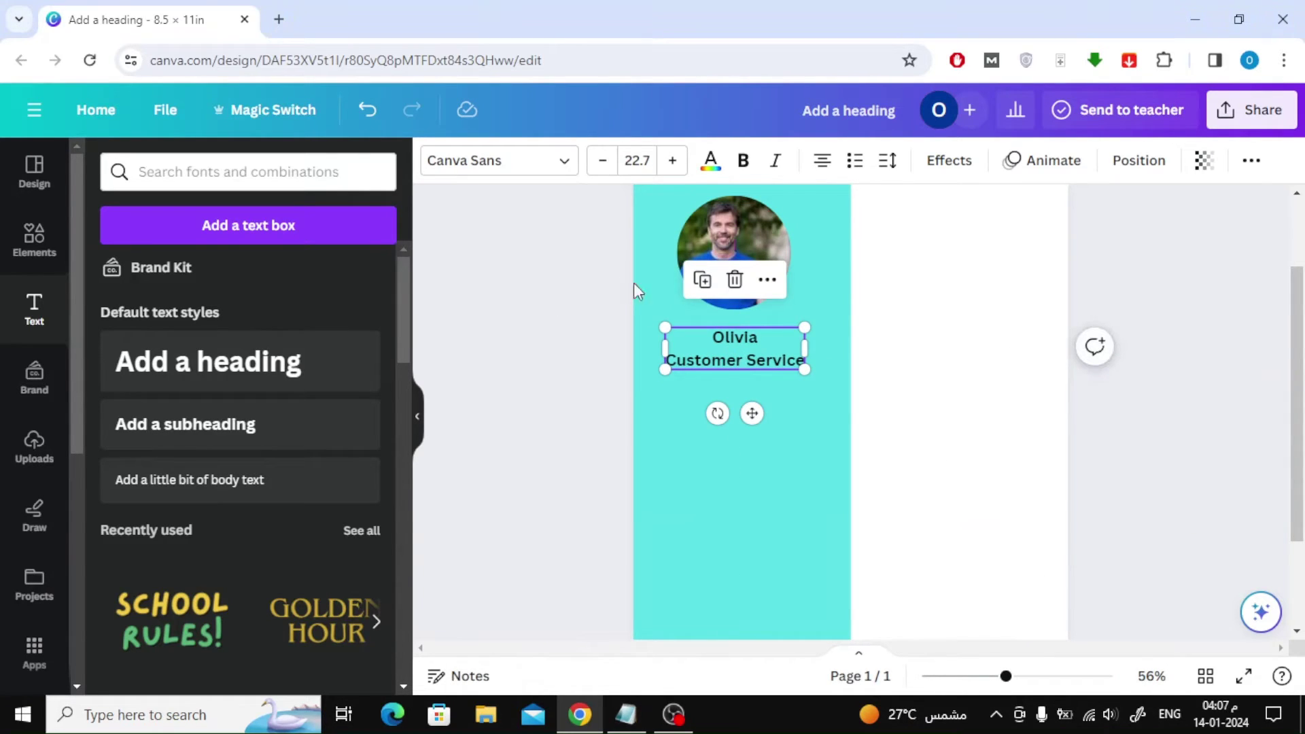
pyautogui.doubleClick(728, 336)
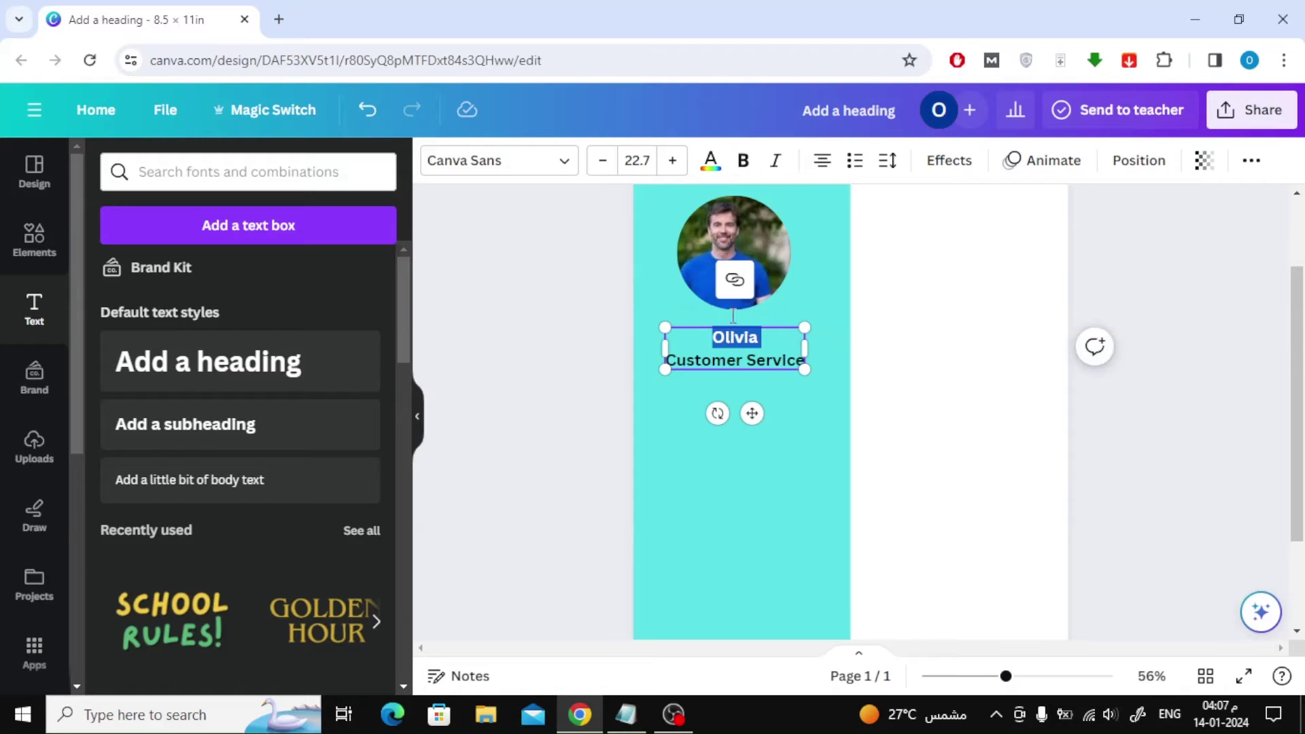
pyautogui.click(673, 161)
pyautogui.click(672, 161)
pyautogui.click(673, 161)
pyautogui.click(673, 161)
pyautogui.click(672, 161)
pyautogui.click(673, 161)
pyautogui.click(673, 161)
pyautogui.click(672, 161)
pyautogui.click(673, 161)
pyautogui.click(673, 161)
pyautogui.click(672, 161)
pyautogui.click(672, 161)
pyautogui.click(673, 161)
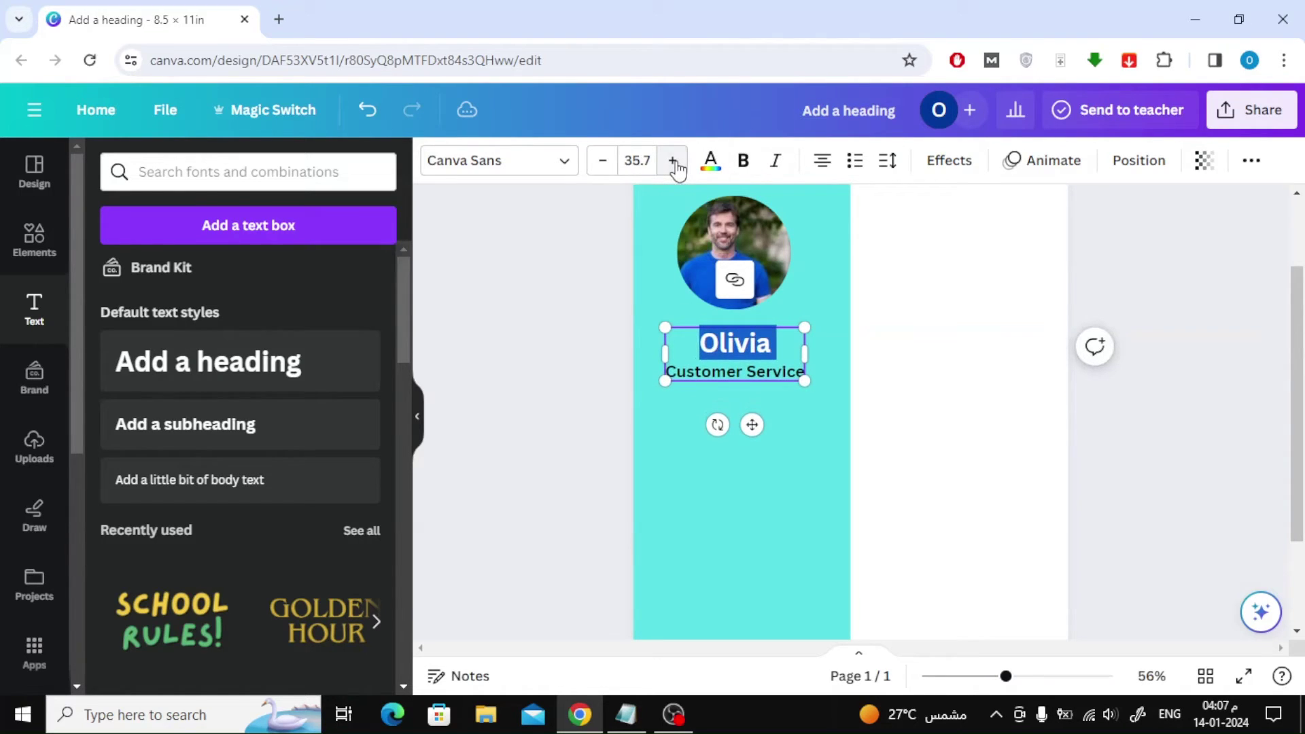
pyautogui.click(719, 344)
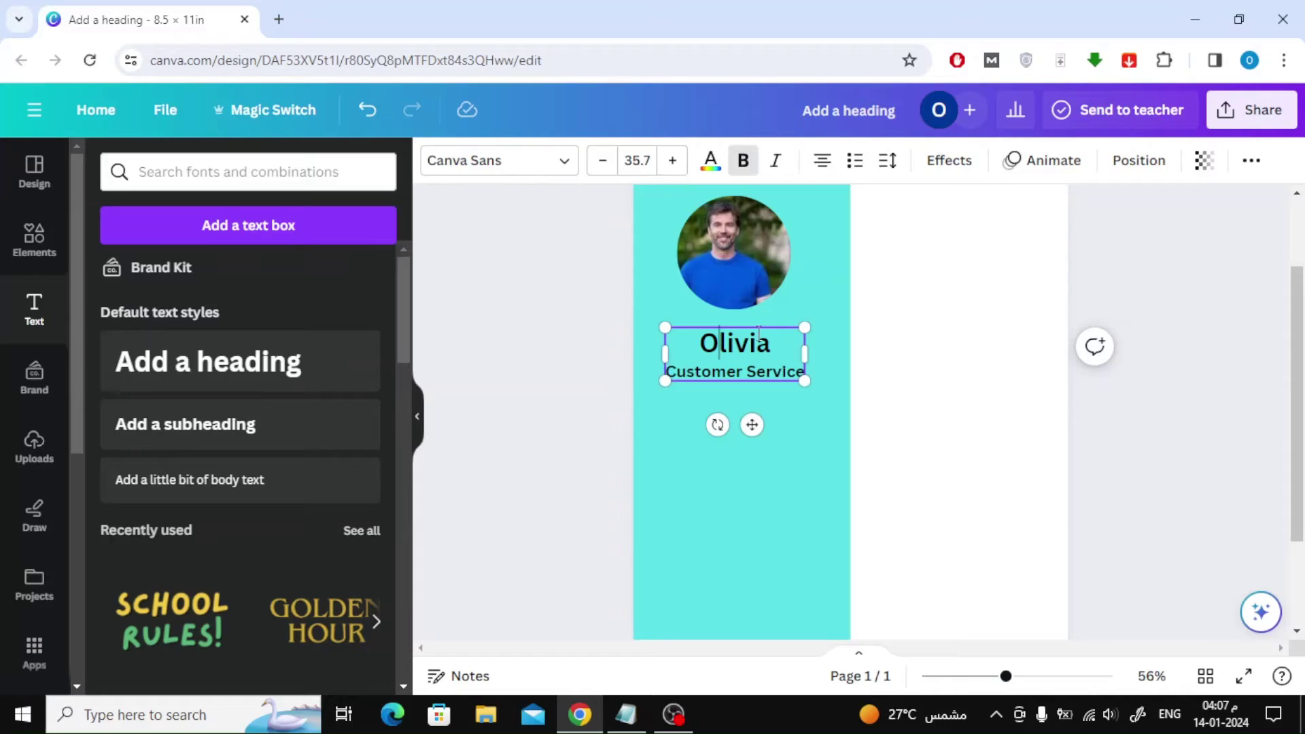
pyautogui.click(545, 233)
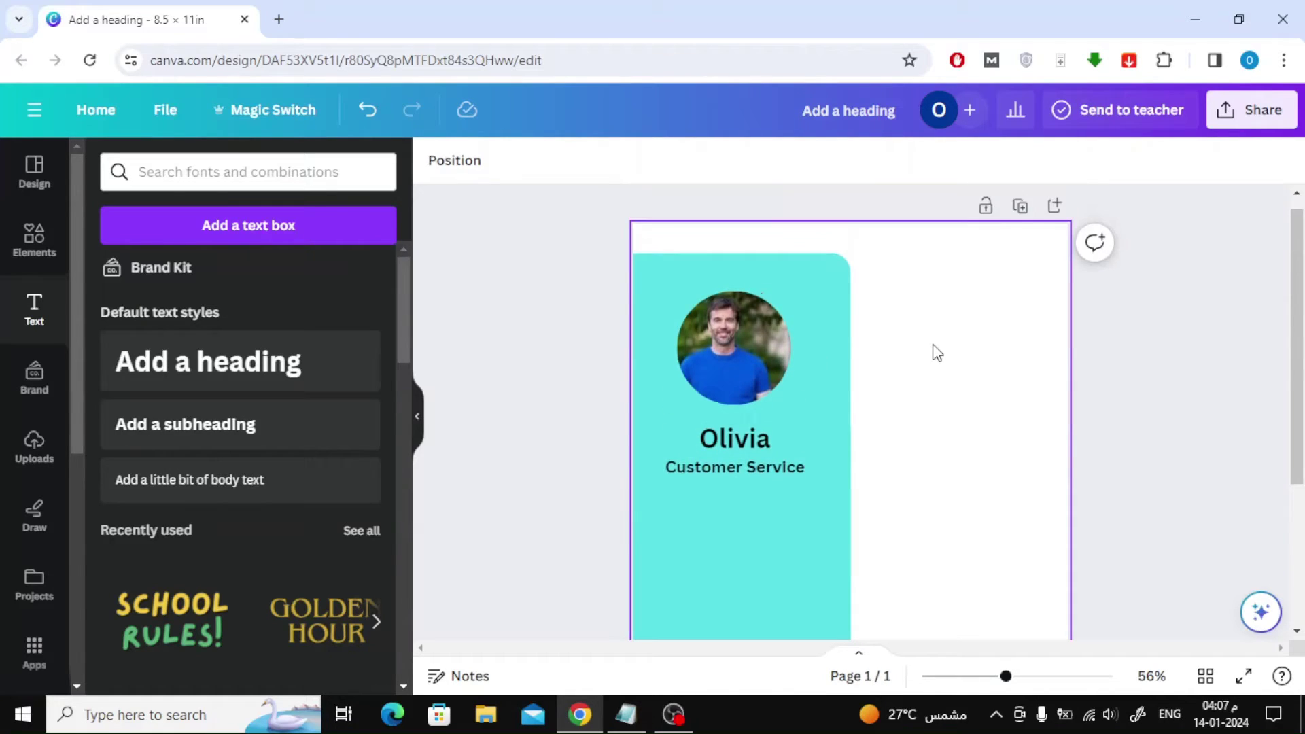
# - Replace the name above "Customer Service" with a different first name in capitals
pyautogui.click(723, 340)
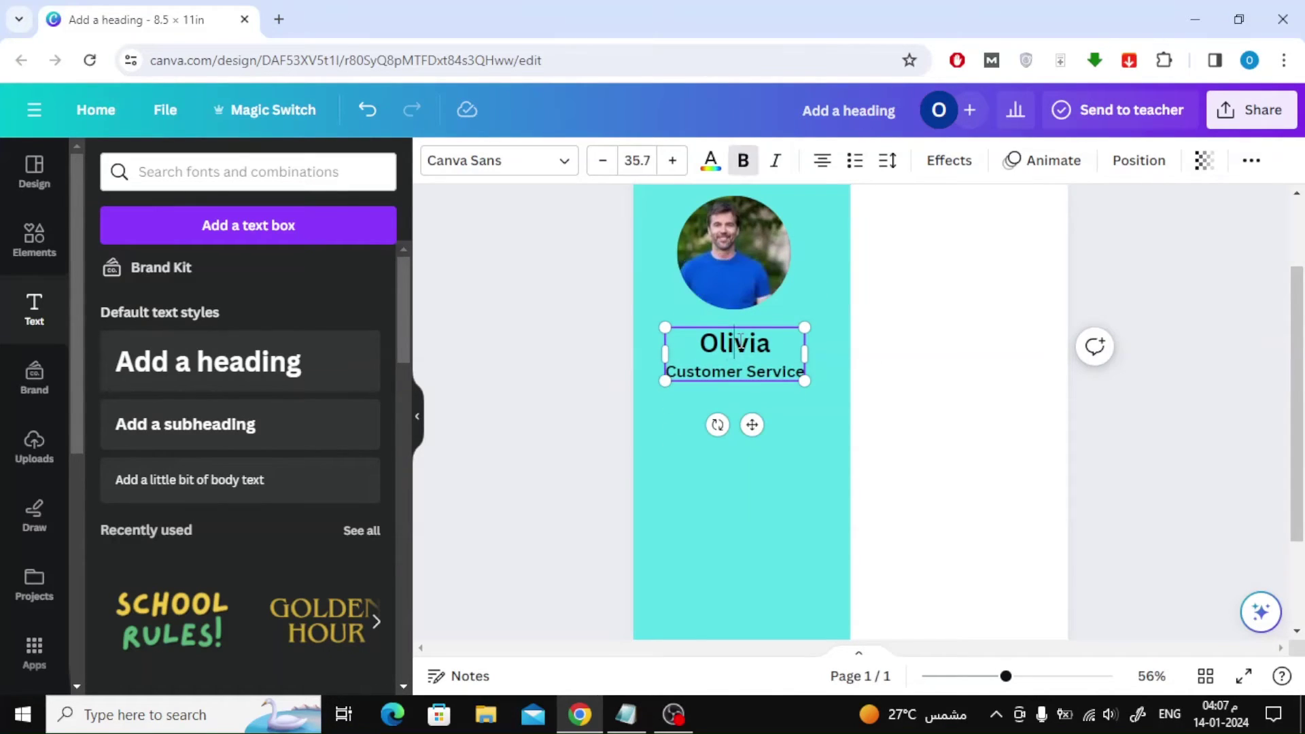
pyautogui.doubleClick(740, 340)
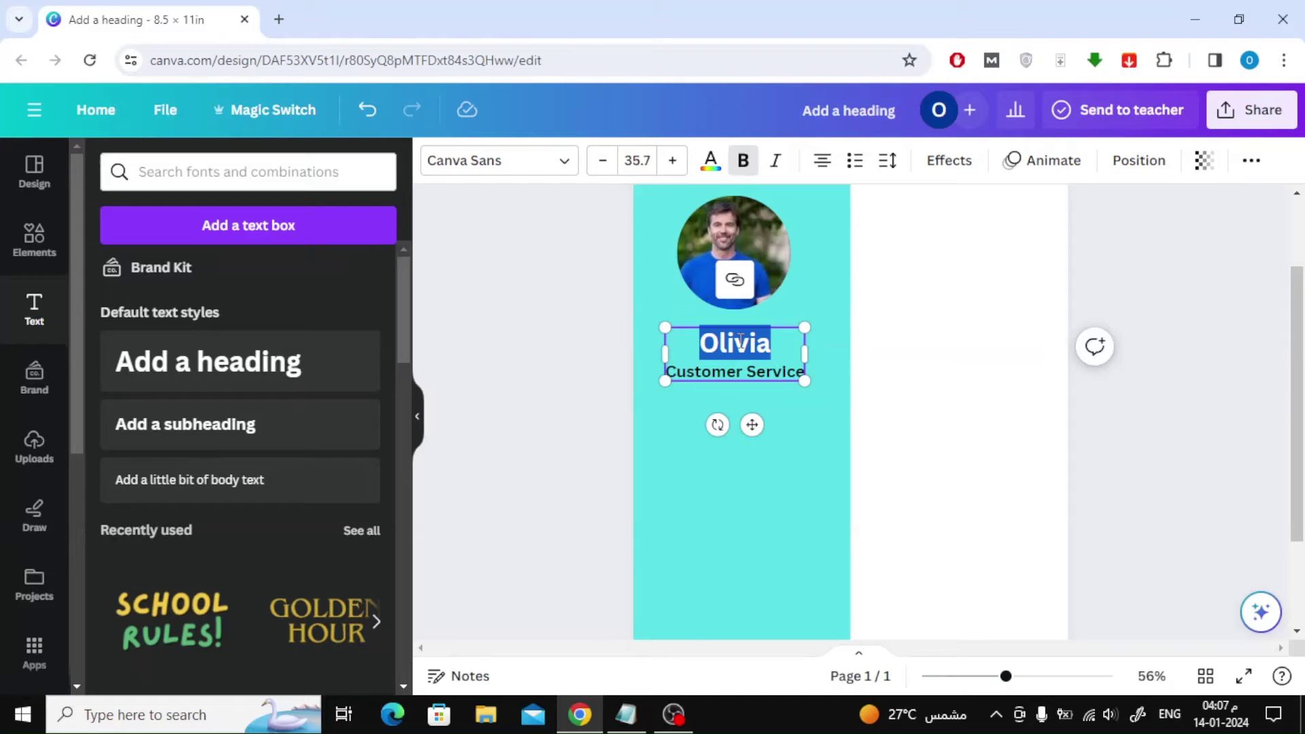
pyautogui.write('H')
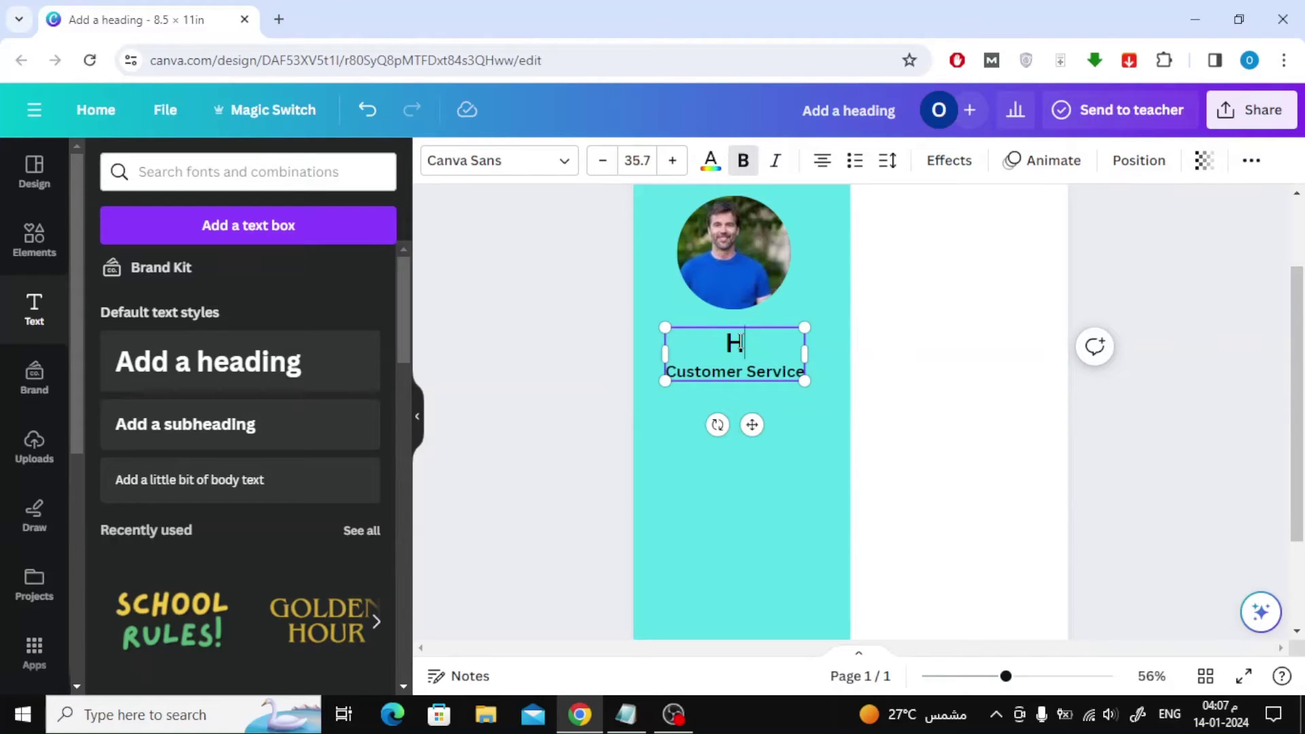
pyautogui.write('ANK')
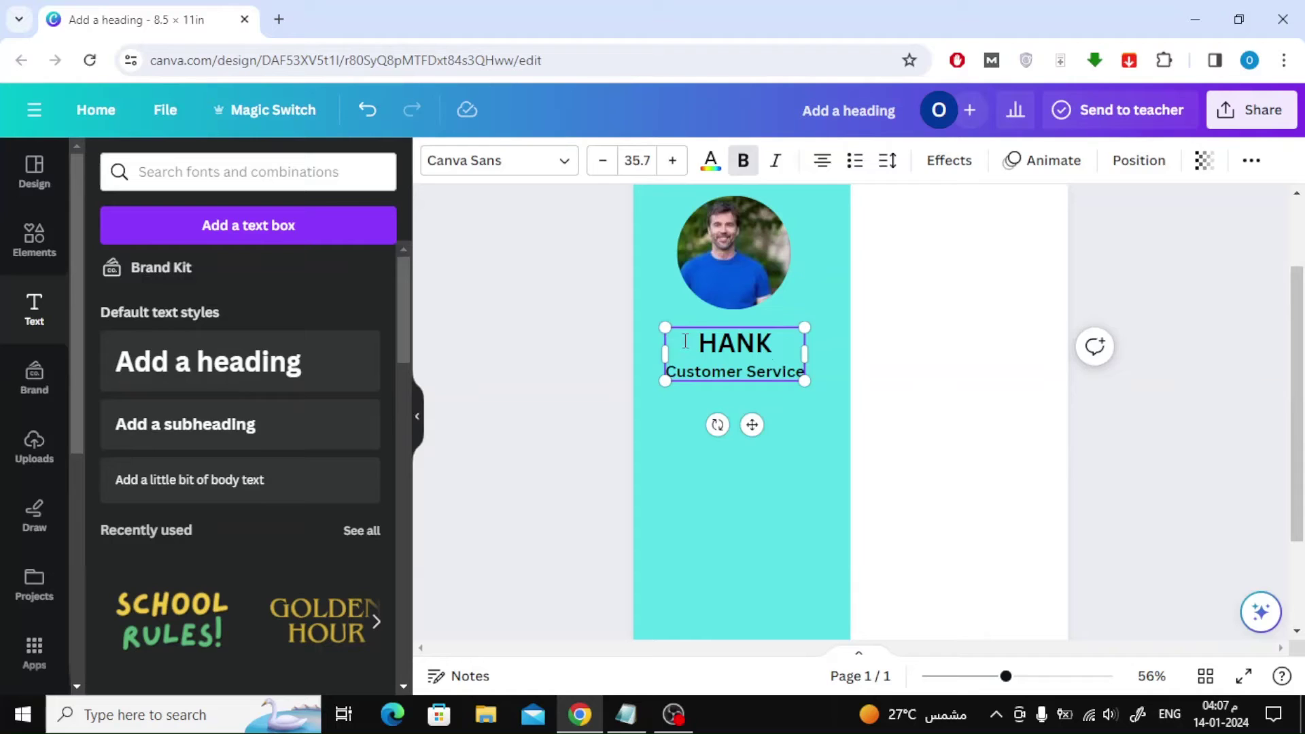
pyautogui.click(535, 325)
# - Switch to Notepad, pick up the "Contact" section title from the notes, and return to the Canva design
pyautogui.scroll(-2, 618, 352)
pyautogui.scroll(1, 619, 352)
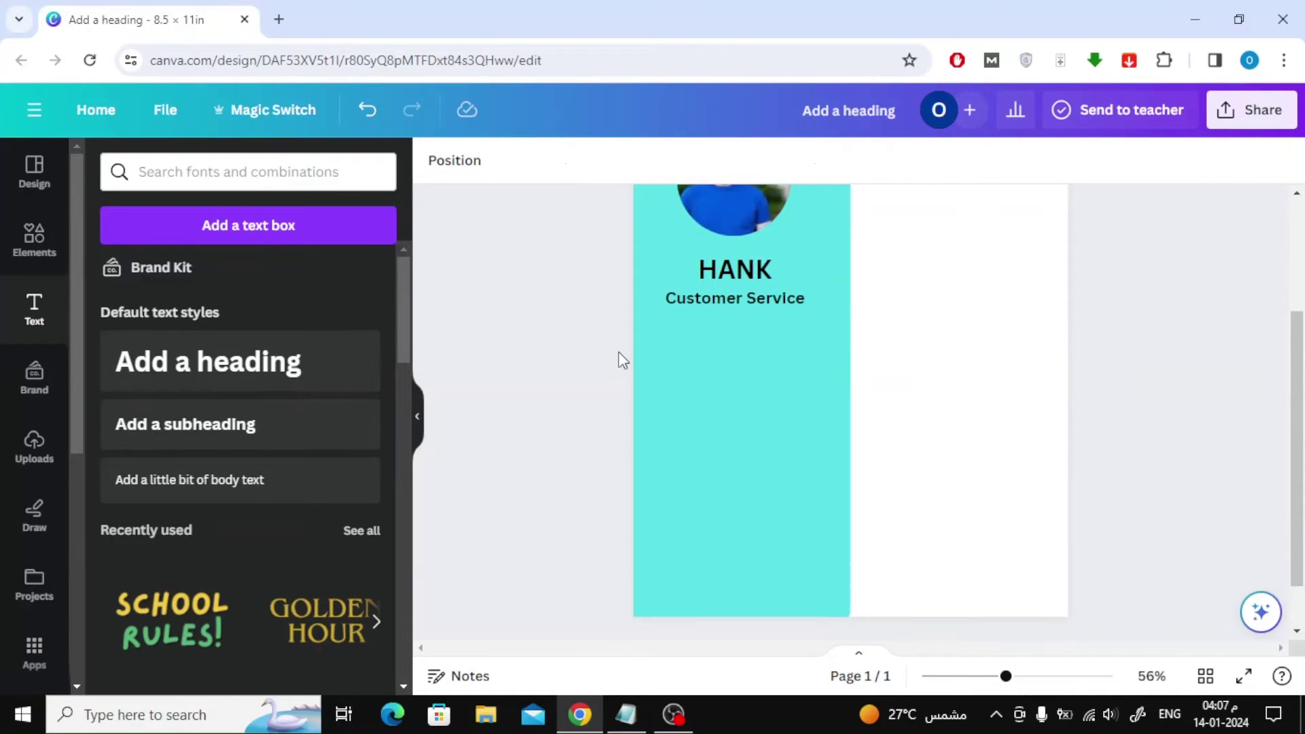
pyautogui.click(712, 308)
pyautogui.click(584, 352)
pyautogui.scroll(-2, 584, 352)
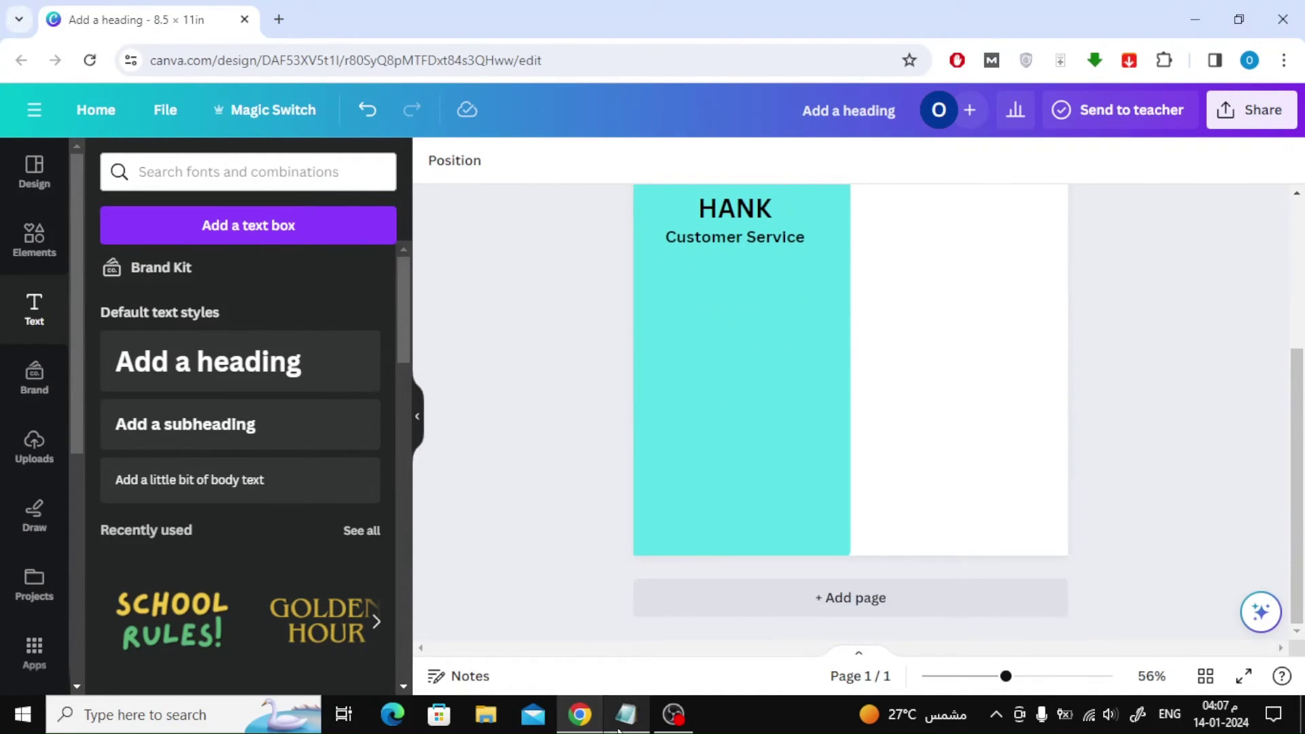
pyautogui.click(626, 714)
pyautogui.doubleClick(438, 458)
pyautogui.click(571, 314)
pyautogui.scroll(1, 574, 338)
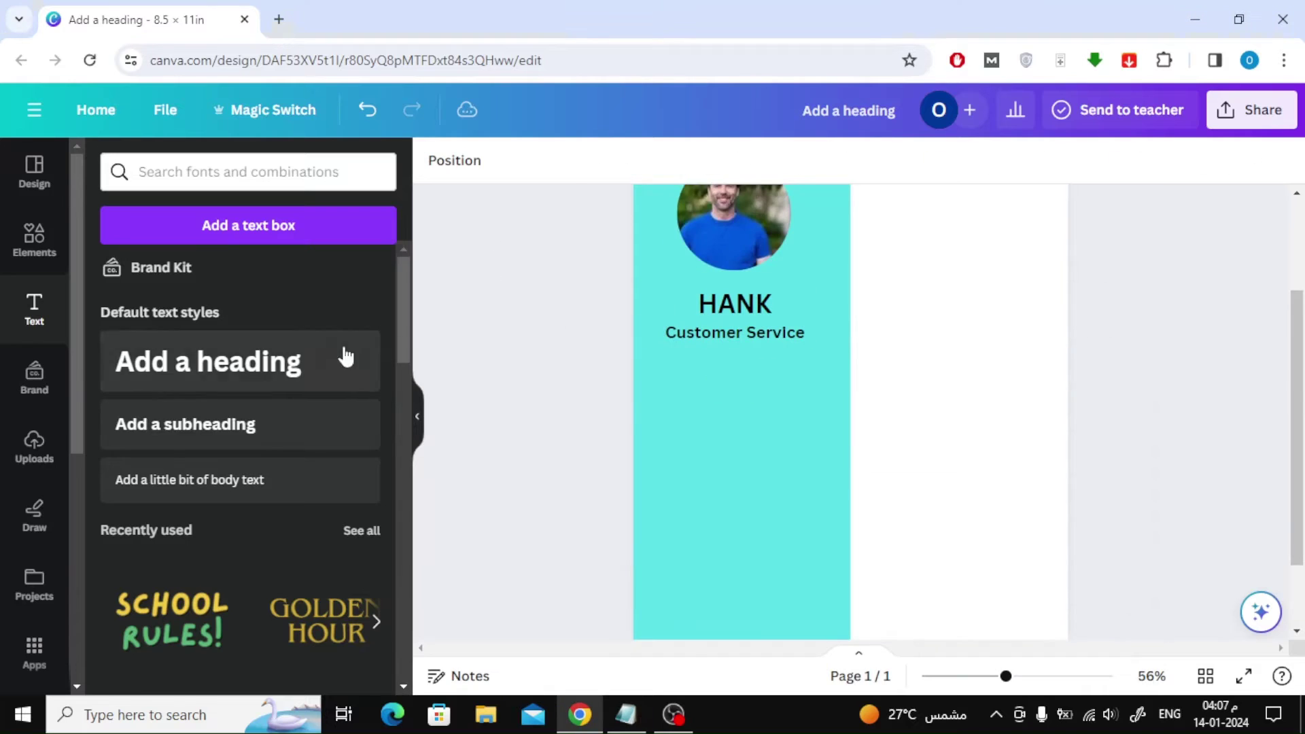
# - Add a "Contact" heading on the coloured side panel, centred below the "Customer Service" line
pyautogui.click(344, 356)
pyautogui.moveTo(1010, 383); pyautogui.dragTo(805, 432)
pyautogui.write('Contact')
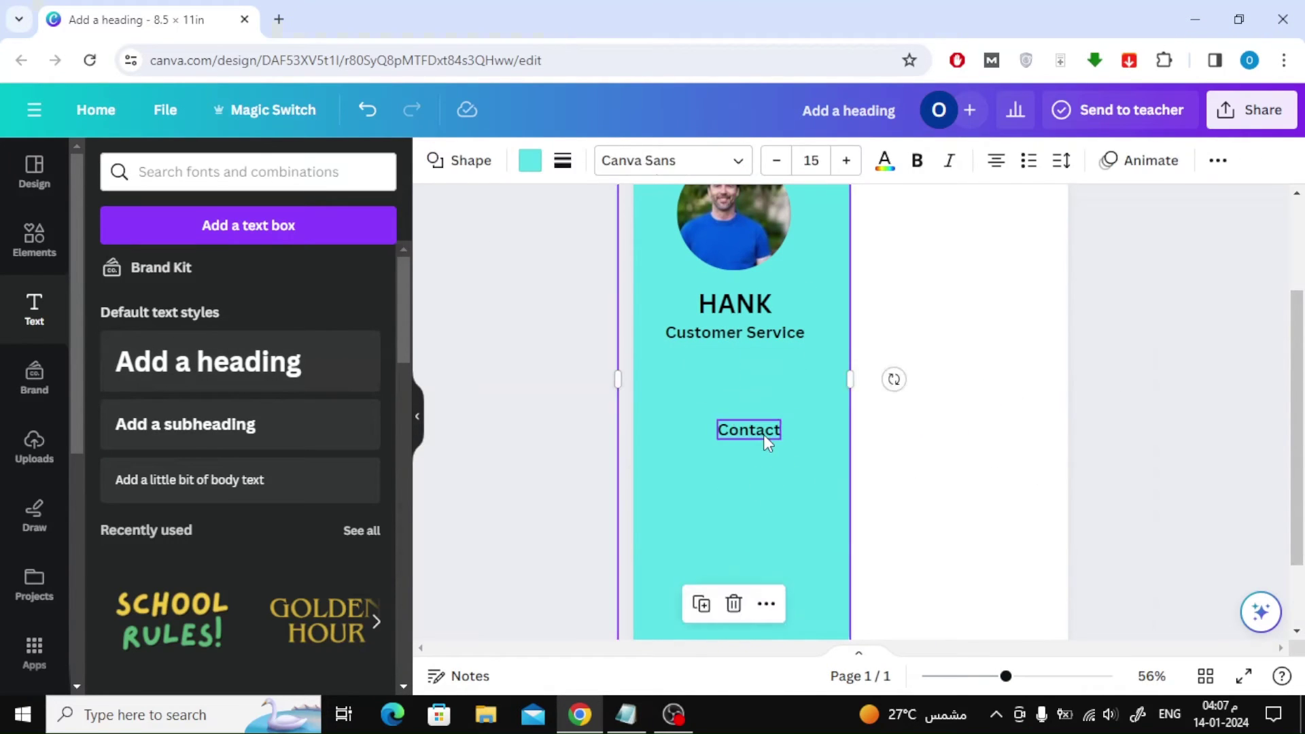
pyautogui.moveTo(765, 440); pyautogui.dragTo(754, 454)
pyautogui.click(497, 421)
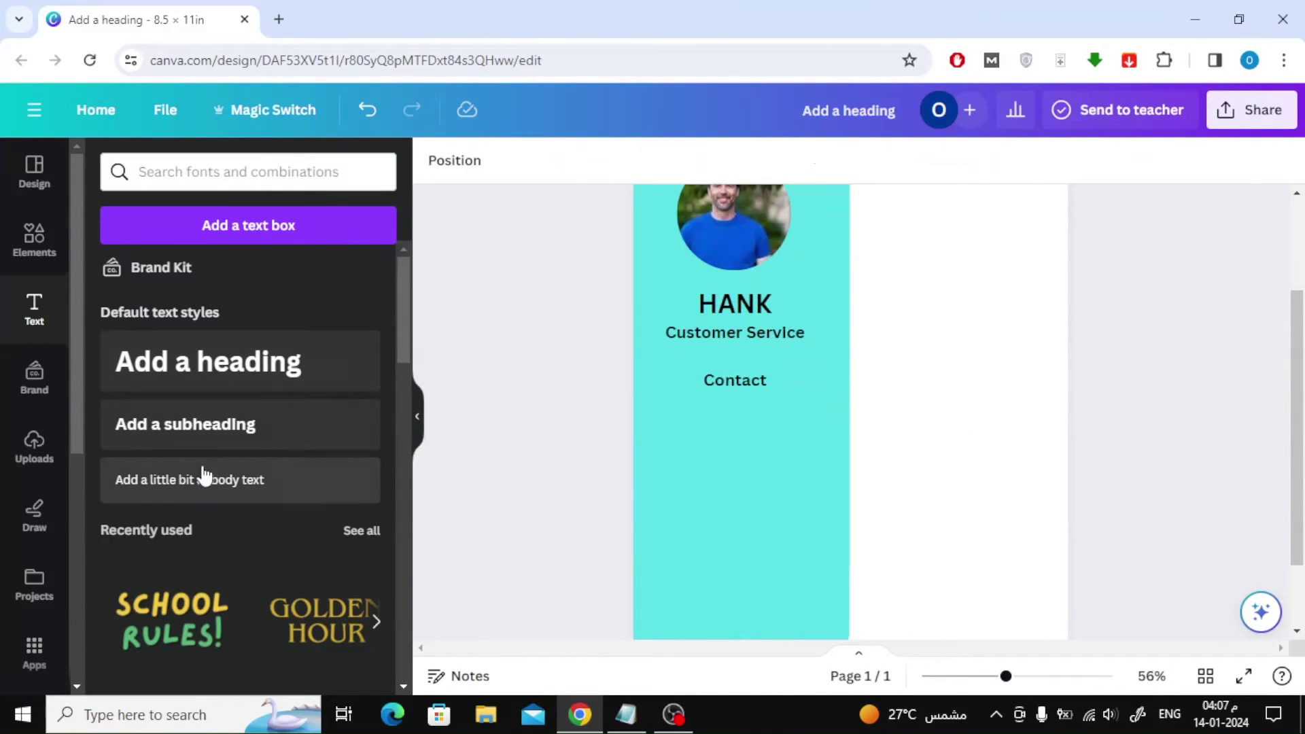
# - Add a body text box to the side panel and place it beneath the "Contact" heading
pyautogui.click(203, 476)
pyautogui.moveTo(871, 464); pyautogui.dragTo(789, 469)
pyautogui.moveTo(883, 415); pyautogui.dragTo(739, 421)
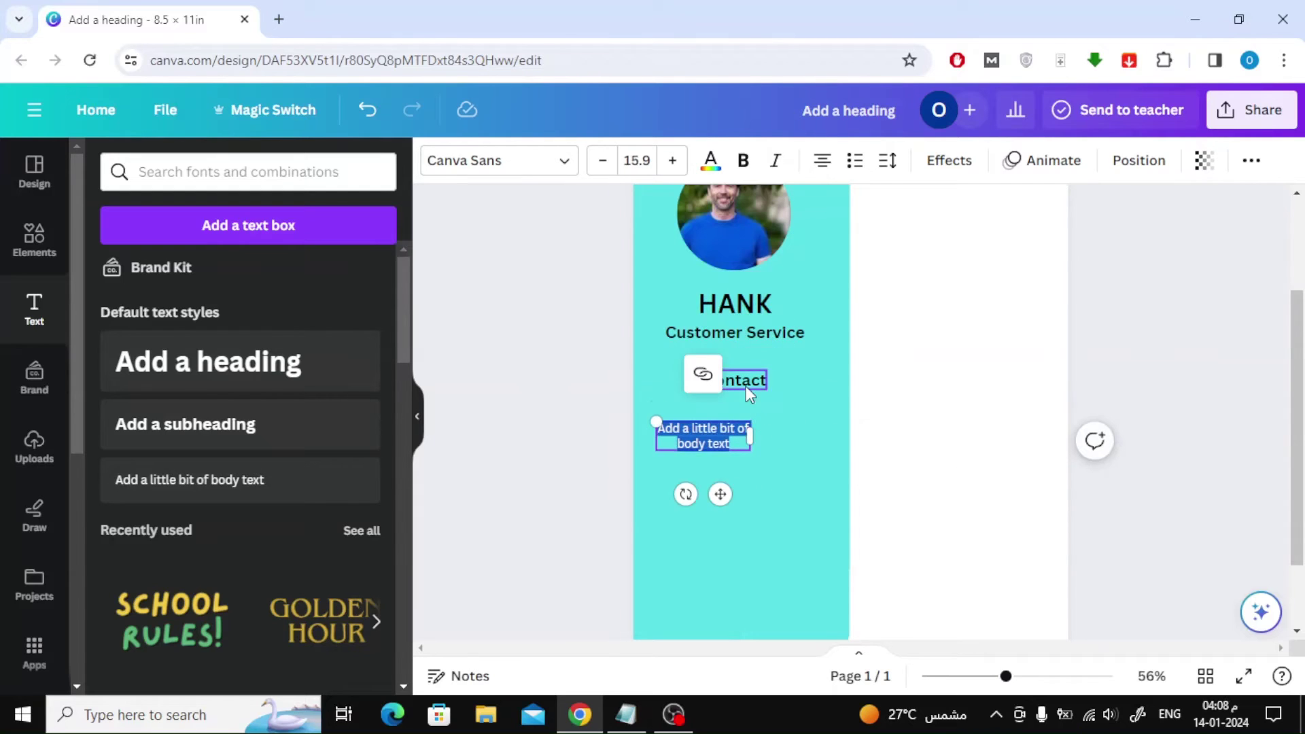
pyautogui.click(744, 384)
pyautogui.click(676, 441)
# - Copy the e-mail, website, phone and address lines from Notepad and paste them over the body text placeholder
pyautogui.click(625, 714)
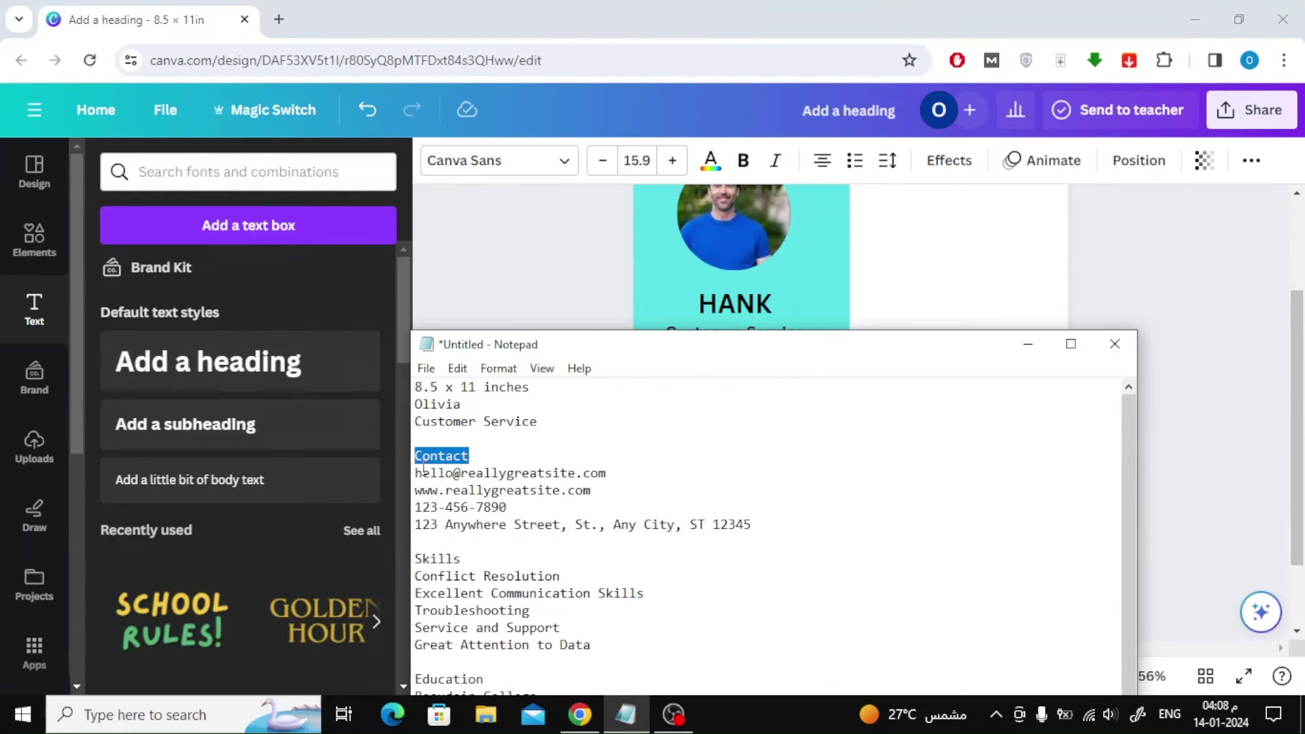
pyautogui.moveTo(500, 488); pyautogui.dragTo(750, 524)
pyautogui.hotkey('ctrl', 'c')
pyautogui.click(1027, 344)
pyautogui.press('Return')
pyautogui.hotkey('ctrl', 'v')
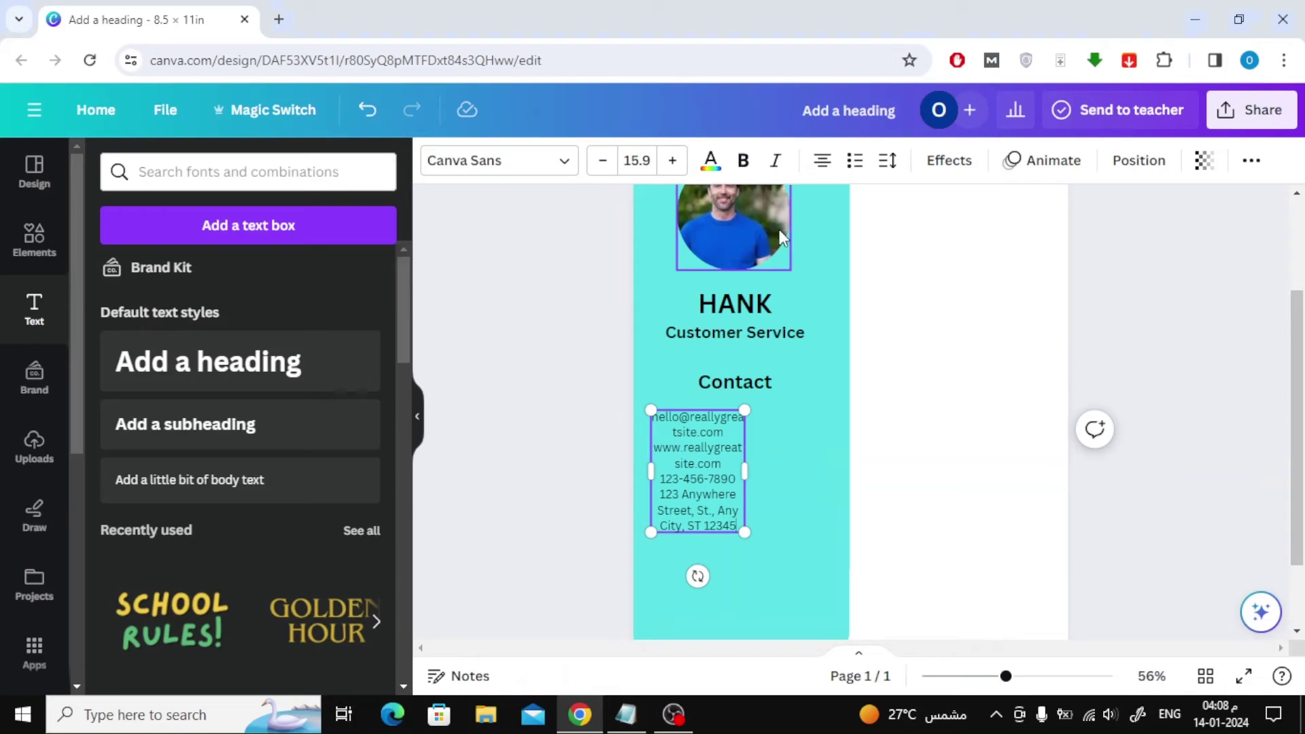
# - Widen the contact details box, justify its text and set the font size to 19.9
pyautogui.moveTo(746, 479); pyautogui.dragTo(654, 414)
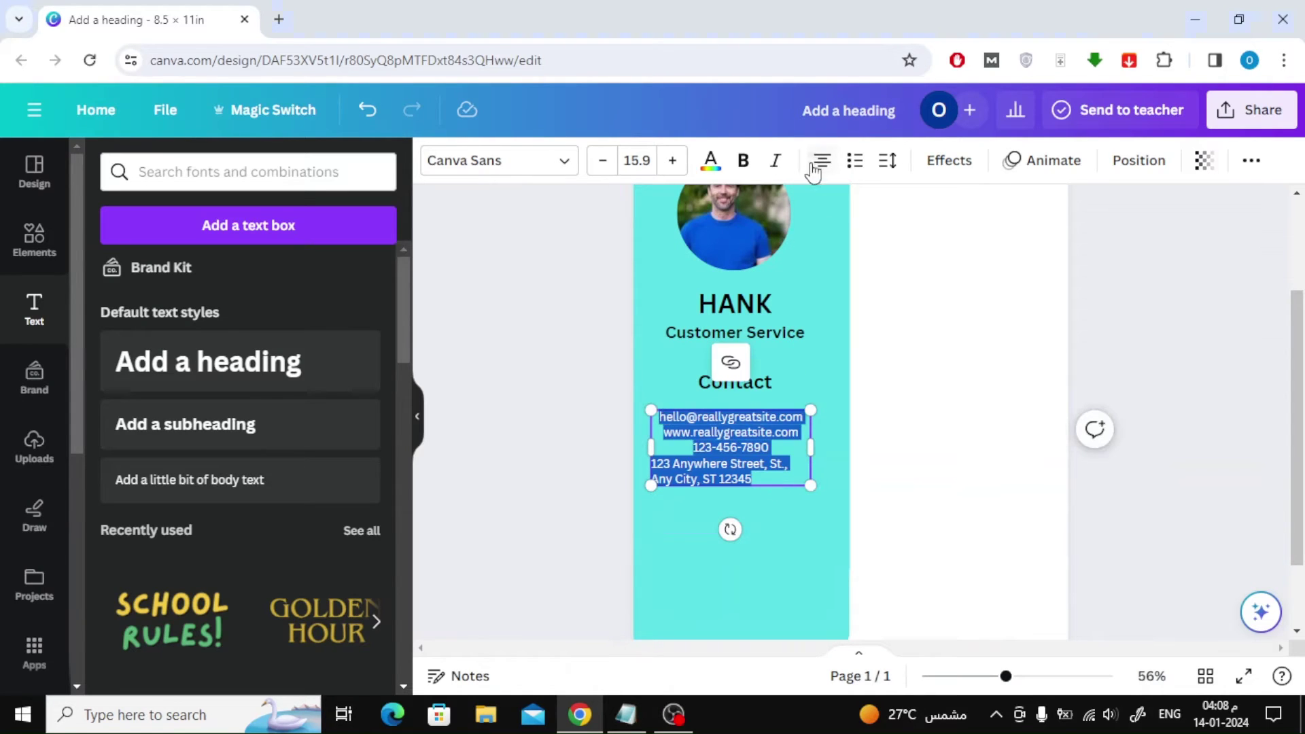
pyautogui.doubleClick(822, 163)
pyautogui.click(545, 435)
pyautogui.click(688, 435)
pyautogui.click(672, 168)
pyautogui.click(672, 168)
pyautogui.click(673, 168)
pyautogui.click(673, 168)
# - Place the framed photo higher on the side panel and nudge the panel slightly towards the page's left edge
pyautogui.scroll(-2, 836, 465)
pyautogui.click(626, 714)
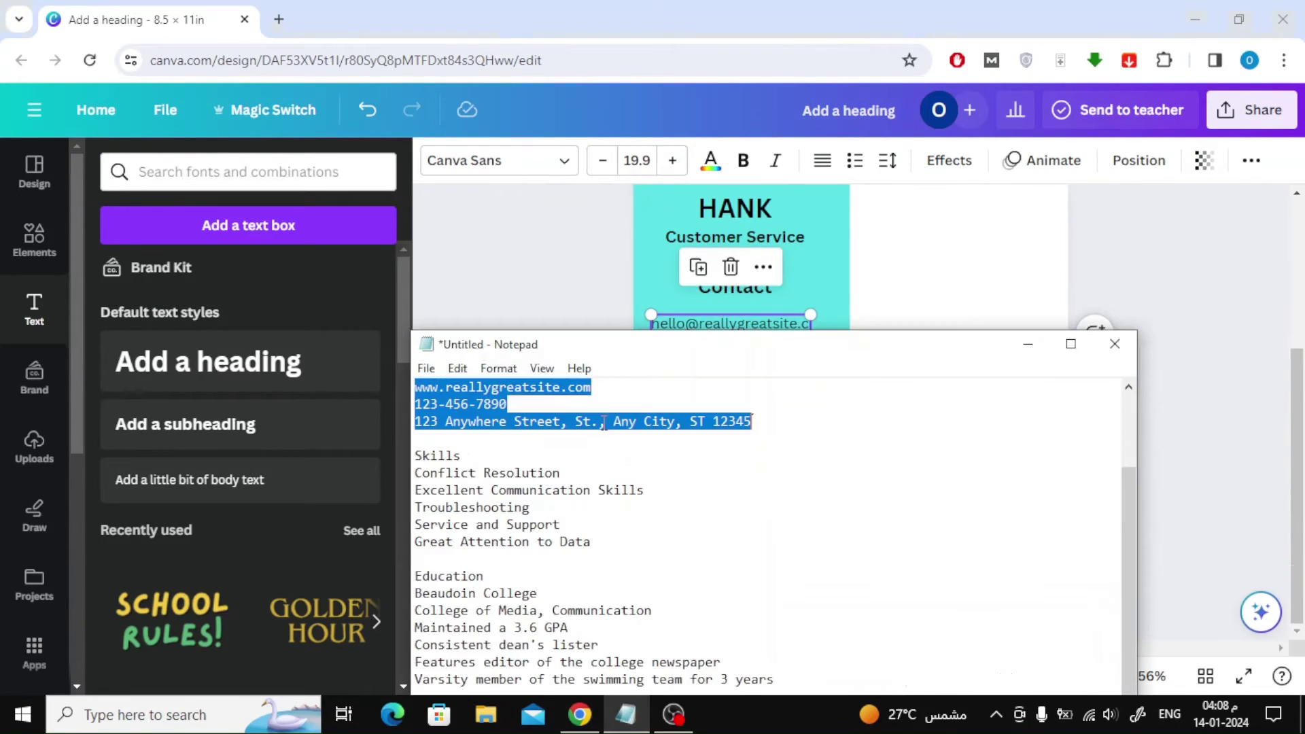
pyautogui.click(1025, 343)
pyautogui.scroll(2, 900, 350)
pyautogui.moveTo(741, 316); pyautogui.dragTo(793, 341)
pyautogui.click(920, 412)
pyautogui.scroll(-1, 920, 413)
pyautogui.scroll(2, 809, 360)
pyautogui.moveTo(801, 426); pyautogui.dragTo(821, 364)
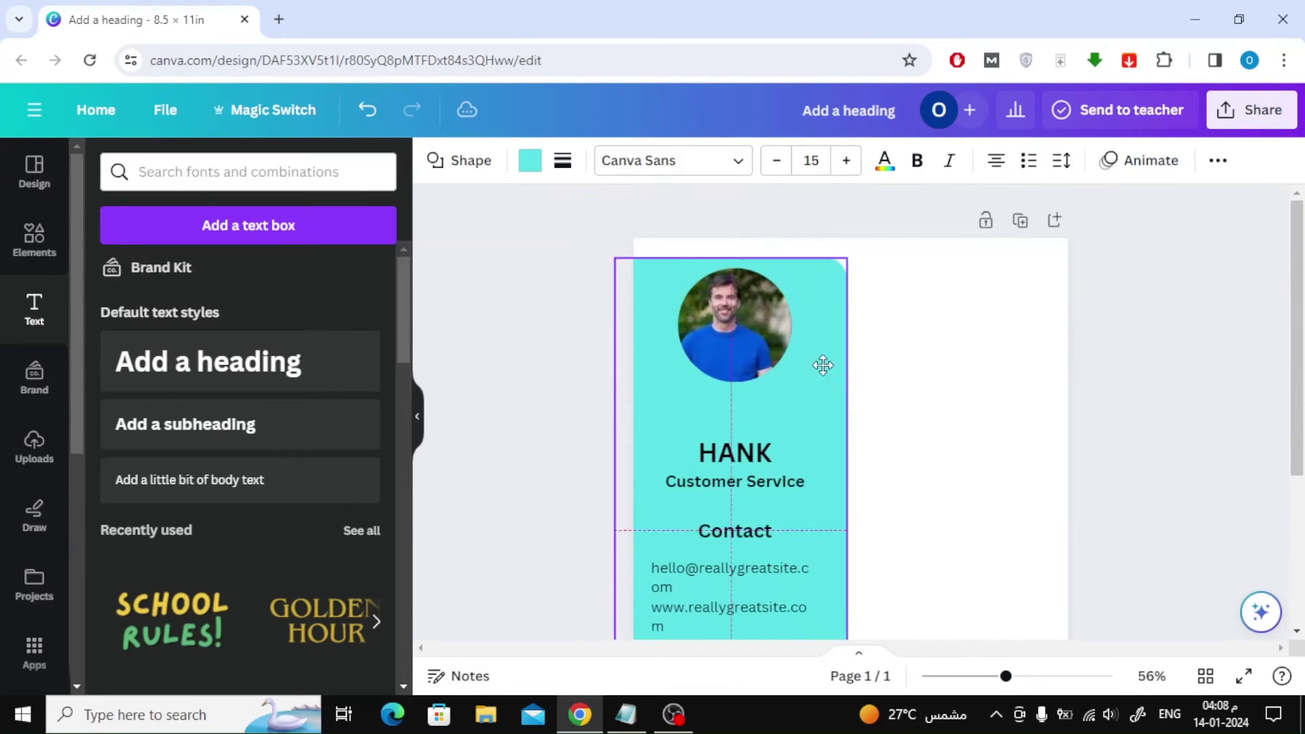
pyautogui.scroll(-3, 887, 448)
pyautogui.scroll(3, 894, 462)
pyautogui.scroll(-2, 739, 267)
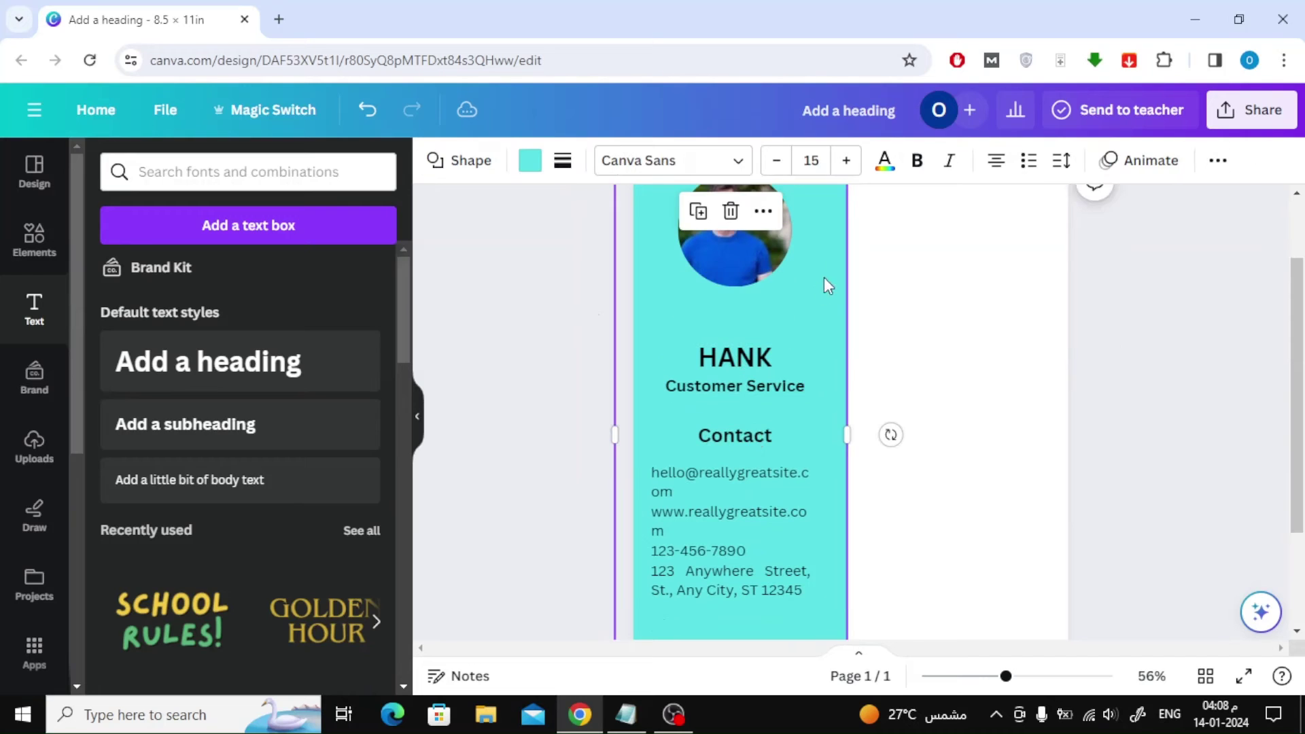
# - Move the name block, the "Contact" heading and the contact details up, closer beneath the photo
pyautogui.click(1218, 161)
pyautogui.click(734, 357)
pyautogui.moveTo(734, 357); pyautogui.dragTo(734, 319)
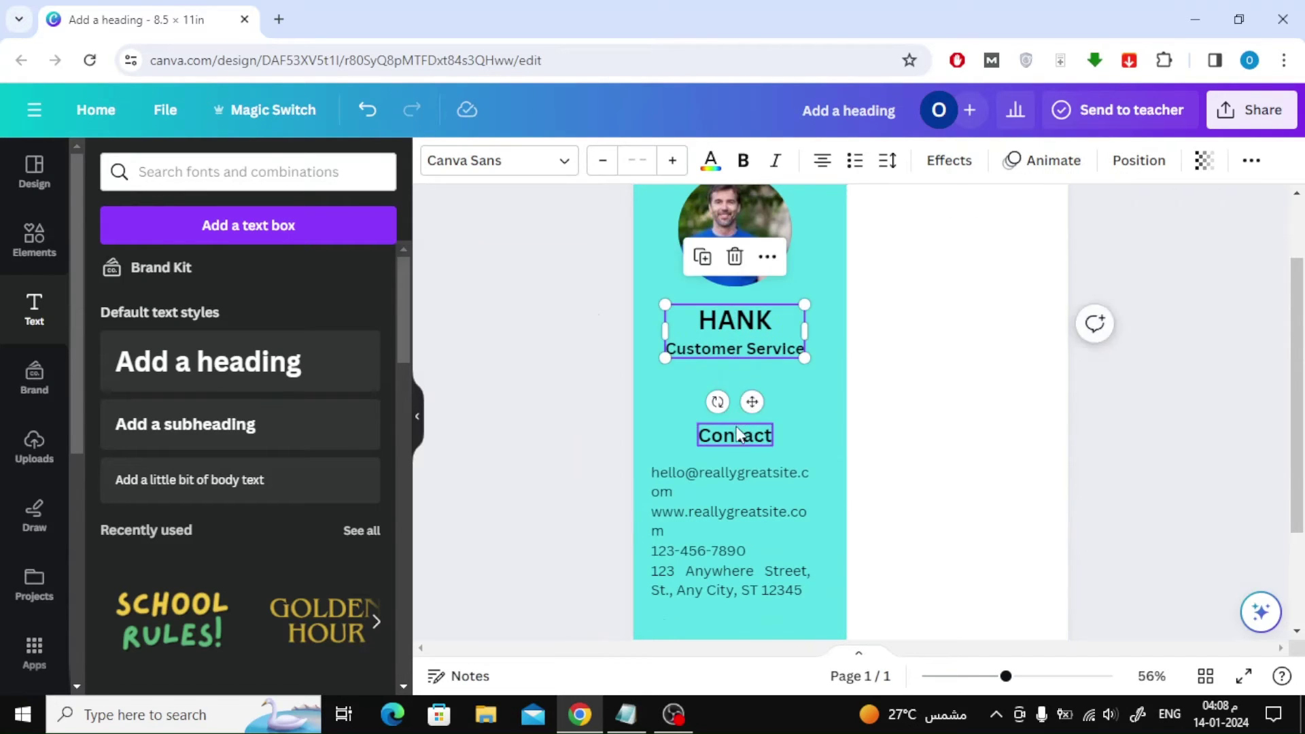
pyautogui.moveTo(734, 435); pyautogui.dragTo(731, 399)
pyautogui.moveTo(717, 527); pyautogui.dragTo(720, 487)
# - Scale the contact details down to font size 14.6 and position them under "Contact", leaving room for icons beside them
pyautogui.moveTo(814, 424); pyautogui.dragTo(772, 459)
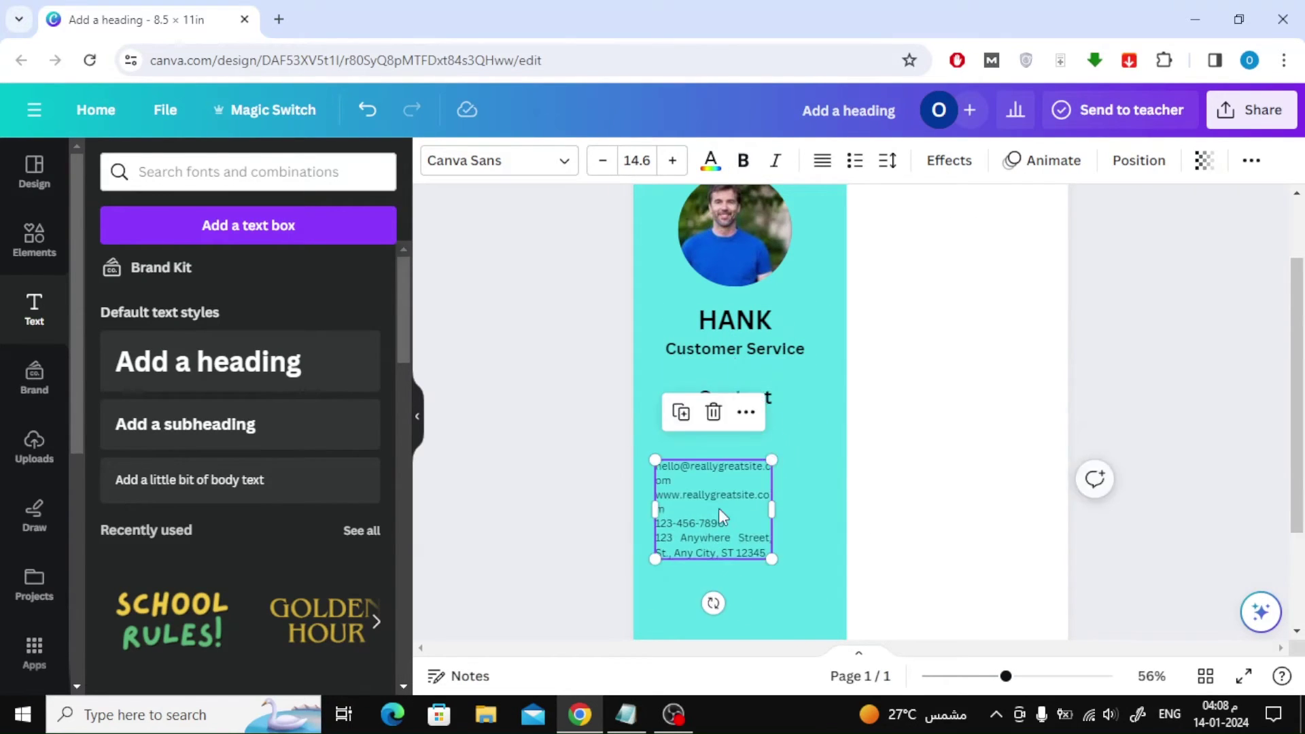
pyautogui.moveTo(722, 515); pyautogui.dragTo(805, 477)
pyautogui.click(951, 492)
pyautogui.scroll(-1, 950, 417)
pyautogui.moveTo(709, 349); pyautogui.dragTo(714, 348)
# - Insert blank lines between the e-mail, website, phone and address entries in the contact details
pyautogui.click(806, 336)
pyautogui.press('Return')
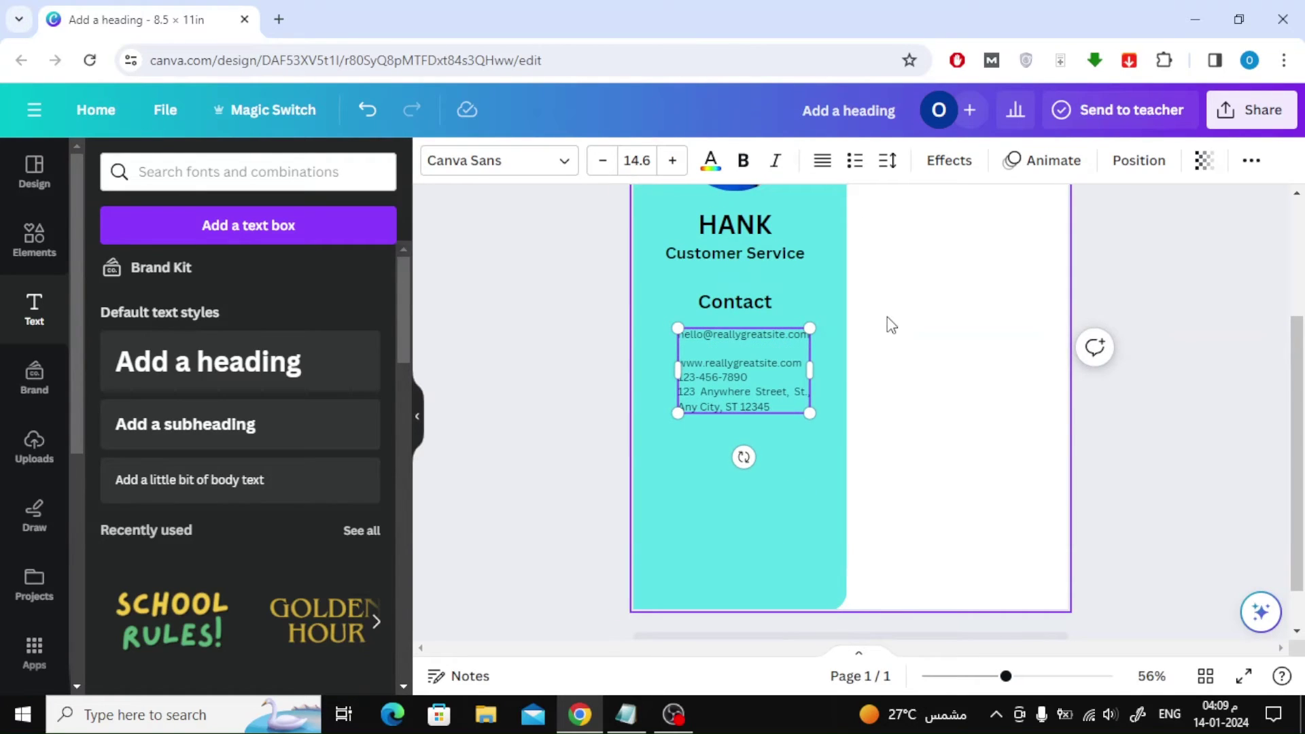
pyautogui.click(802, 365)
pyautogui.press('Return')
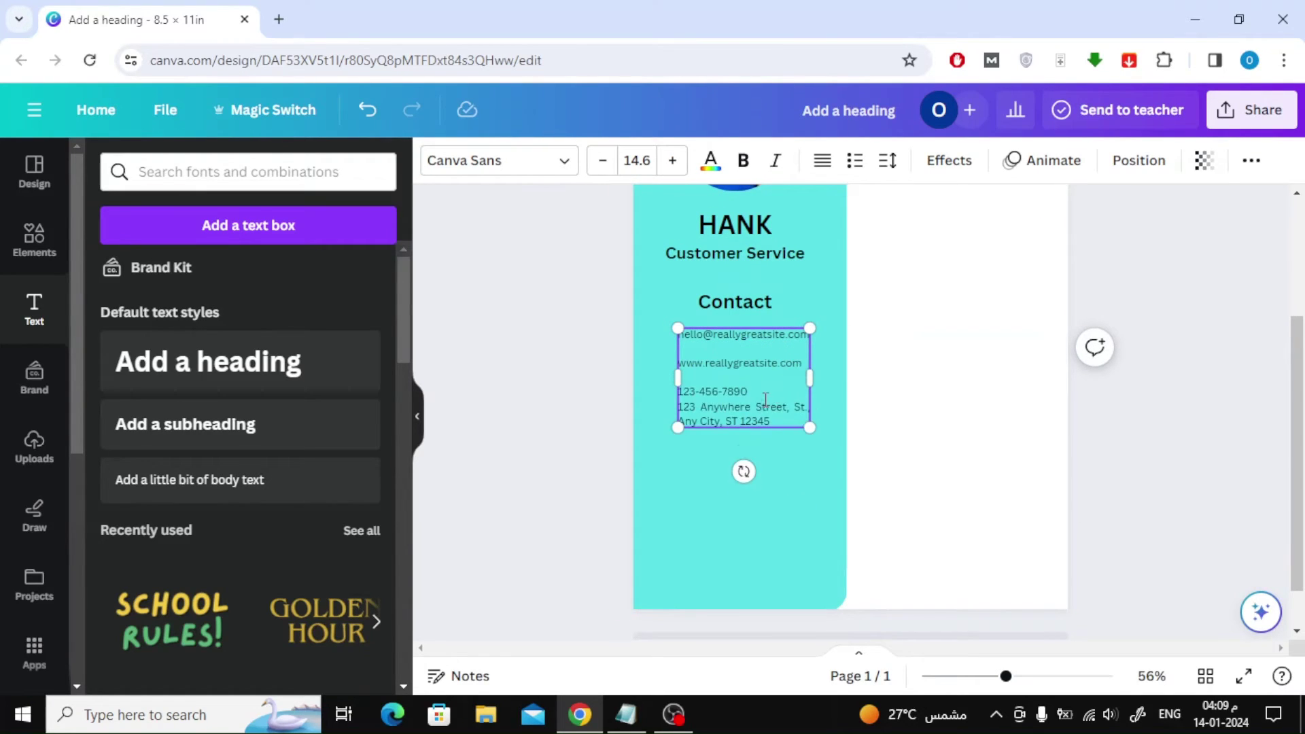
pyautogui.click(505, 307)
# - Set the contact details to font size 15.6 and widen the box so the e-mail fits on one line
pyautogui.click(714, 364)
pyautogui.click(672, 161)
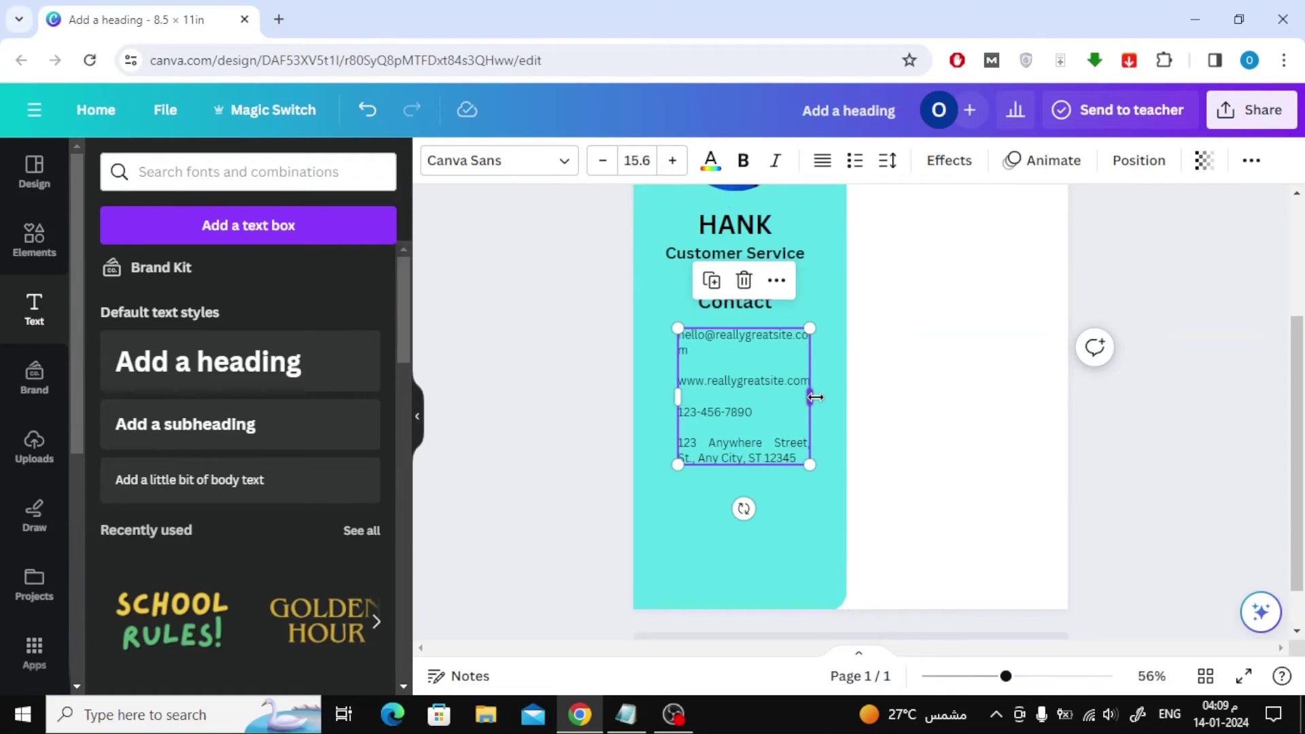
pyautogui.moveTo(813, 396); pyautogui.dragTo(839, 396)
pyautogui.click(532, 328)
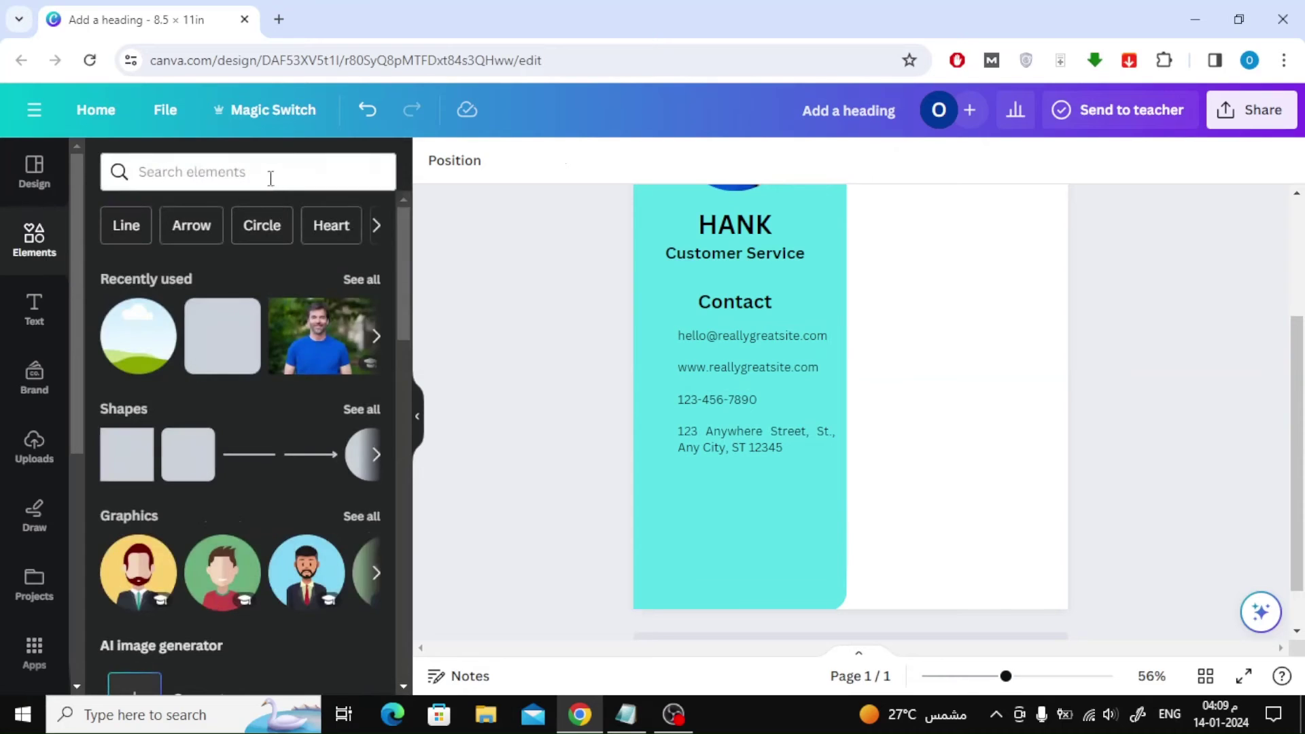
# - Search the elements for "email", add the solid envelope graphic, and place it at icon size beside the e-mail line
pyautogui.click(269, 173)
pyautogui.write('email')
pyautogui.press('Return')
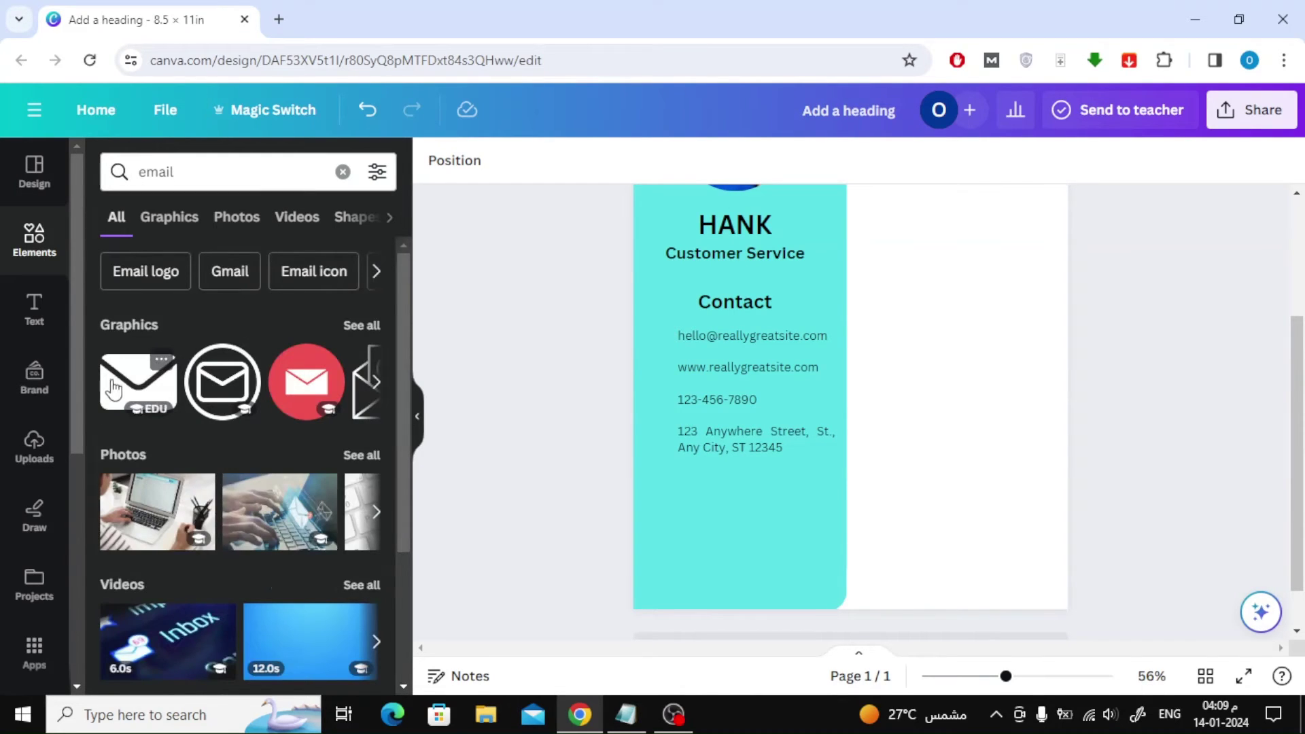
pyautogui.click(120, 392)
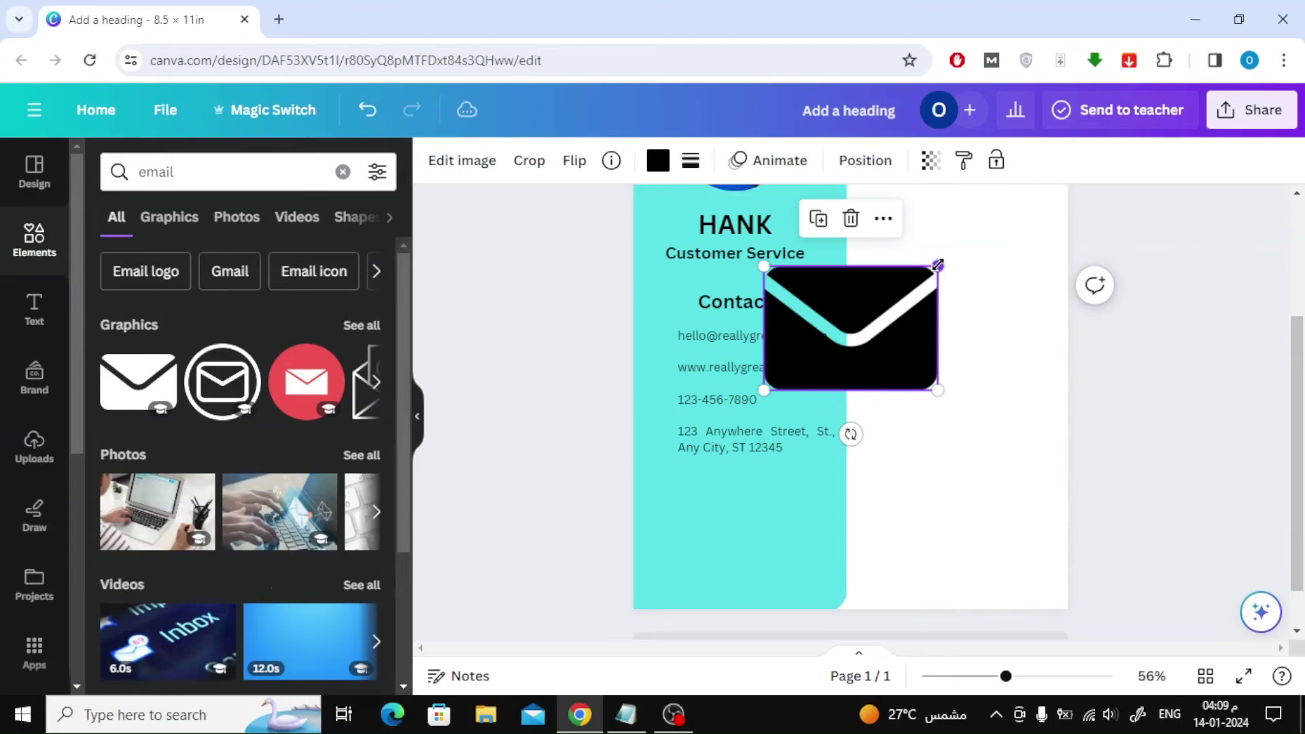
pyautogui.moveTo(937, 264); pyautogui.dragTo(644, 350)
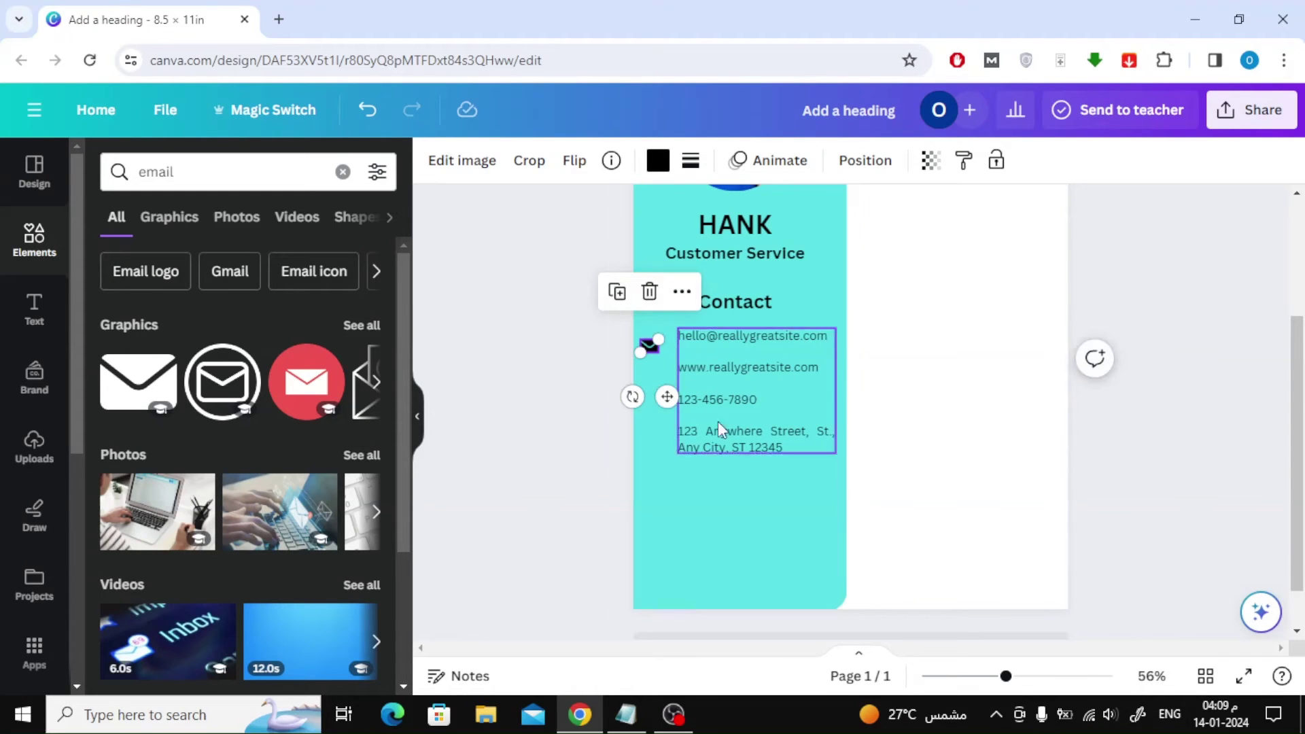
pyautogui.moveTo(1009, 678); pyautogui.dragTo(1038, 678)
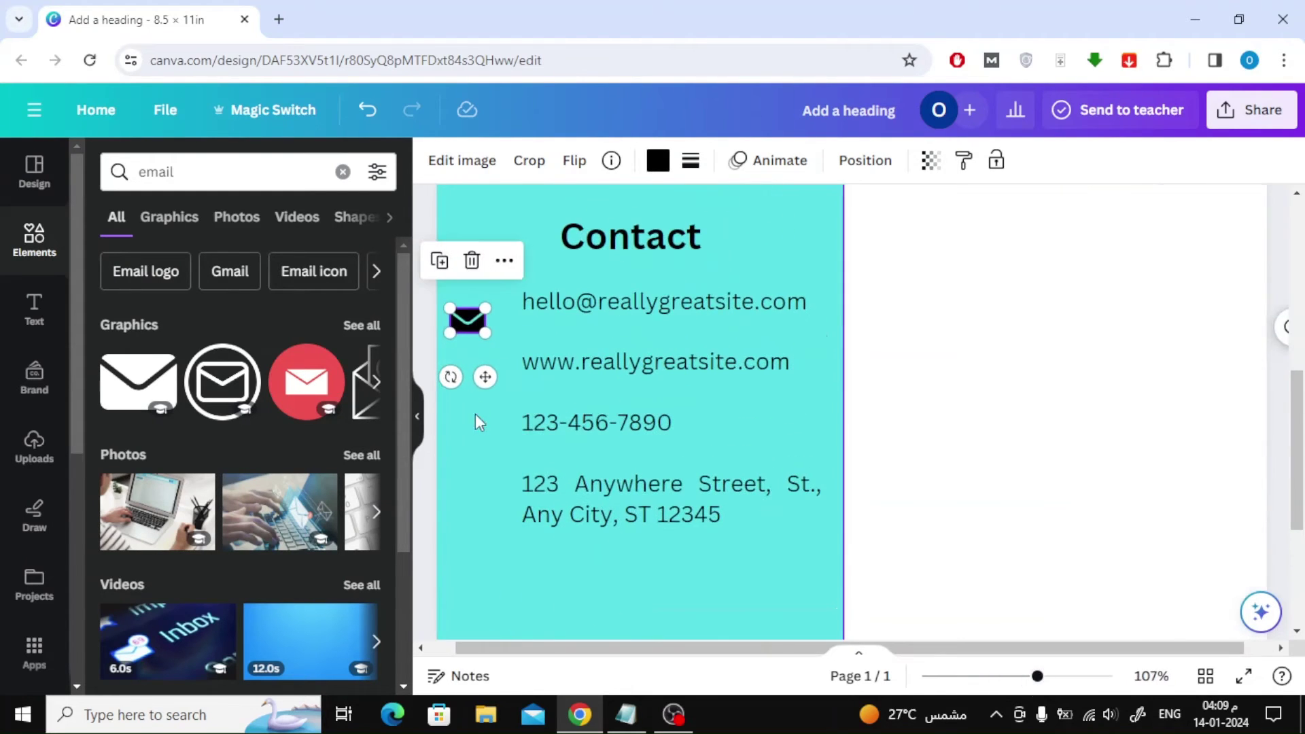
pyautogui.moveTo(473, 323); pyautogui.dragTo(475, 301)
pyautogui.moveTo(493, 315); pyautogui.dragTo(510, 328)
# - Search the graphics for "website", add the WWW globe, and place it at icon size beside the website line
pyautogui.tripleClick(236, 171)
pyautogui.write('website')
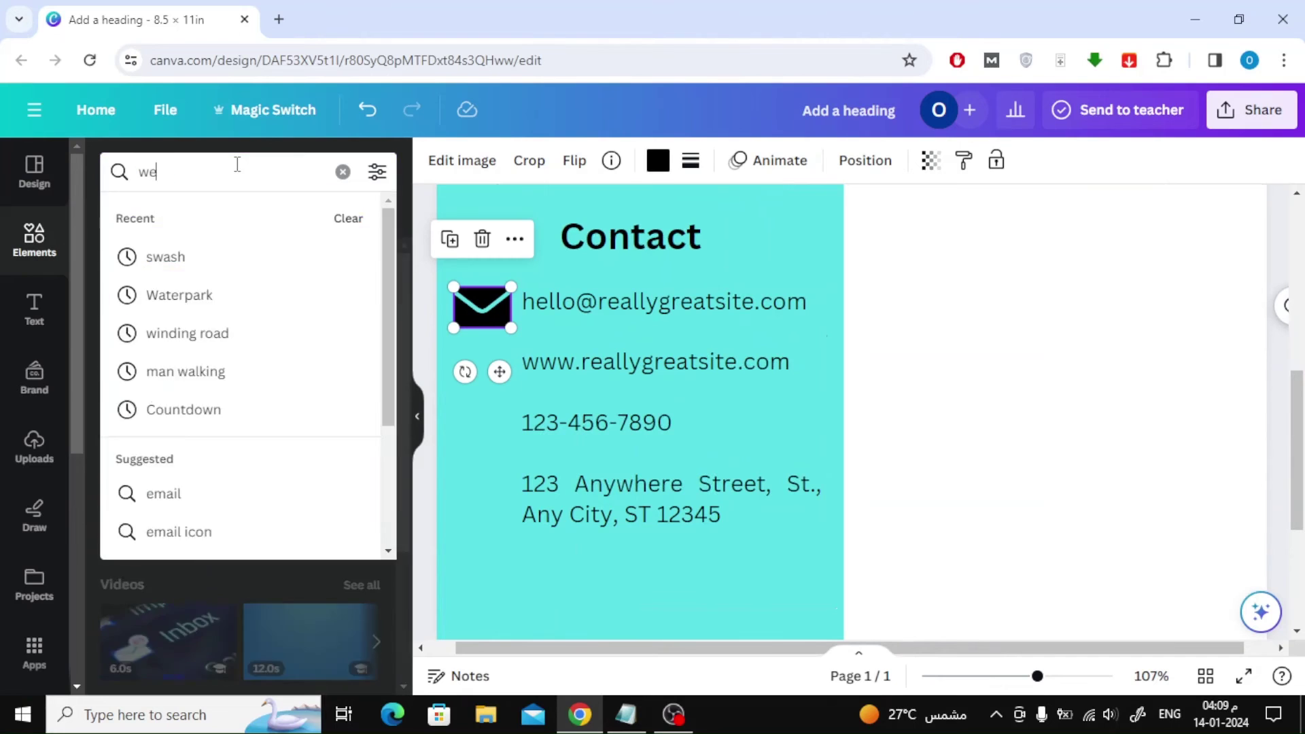
pyautogui.press('Return')
pyautogui.click(169, 217)
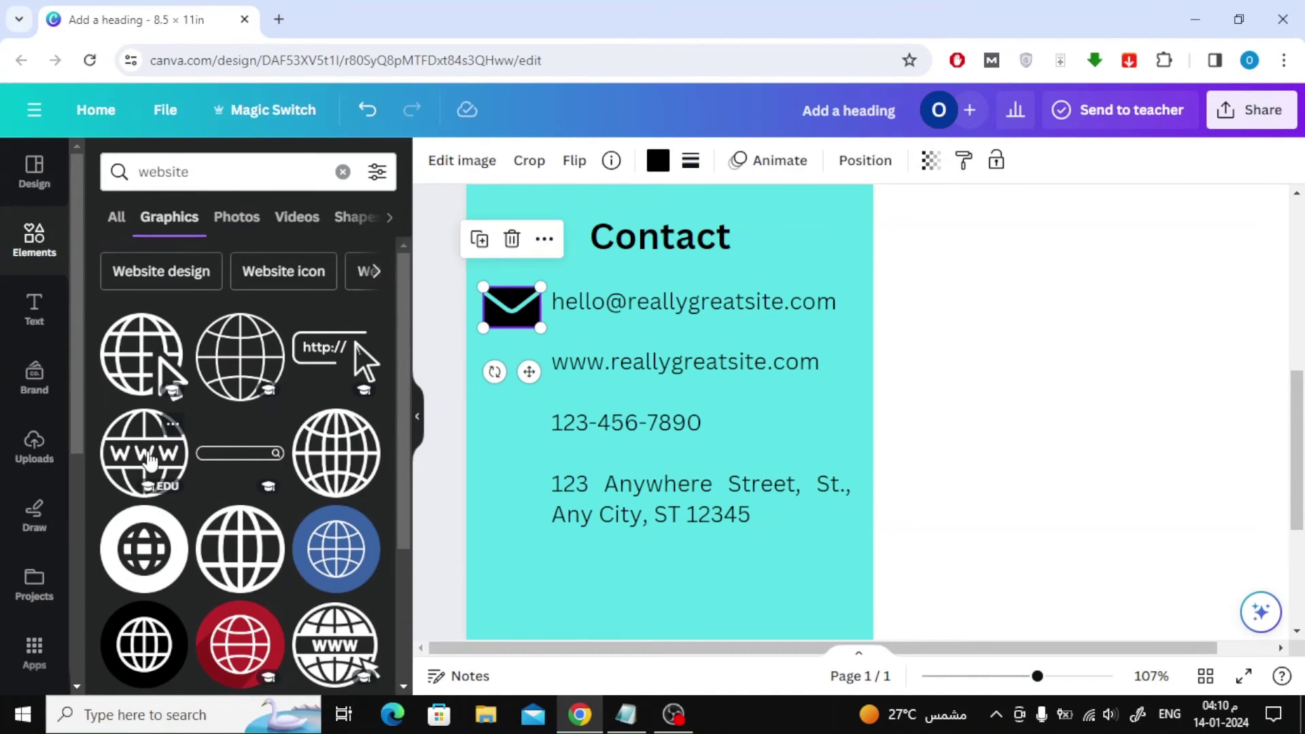
pyautogui.click(148, 462)
pyautogui.moveTo(865, 283); pyautogui.dragTo(511, 358)
pyautogui.click(511, 302)
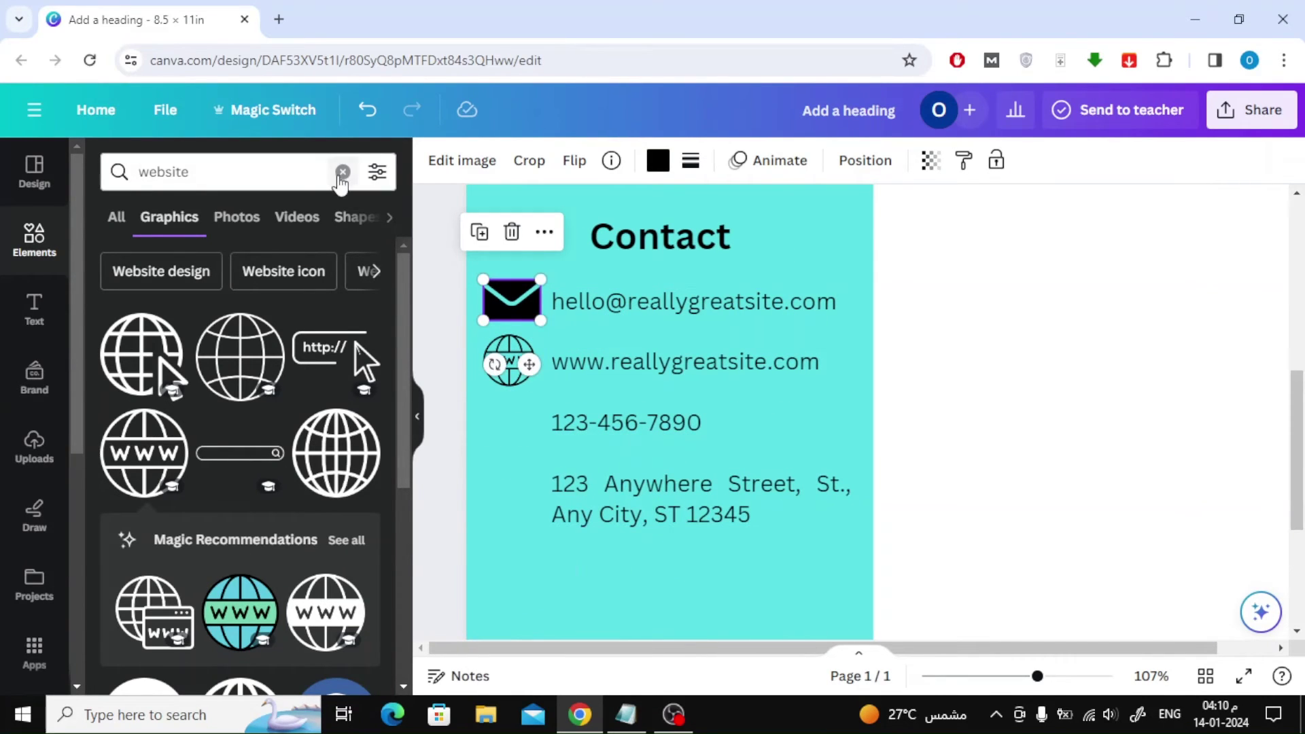
# - Search the graphics for "phone number" and place a round handset icon beside the phone line
pyautogui.click(342, 172)
pyautogui.write('phone number')
pyautogui.press('Return')
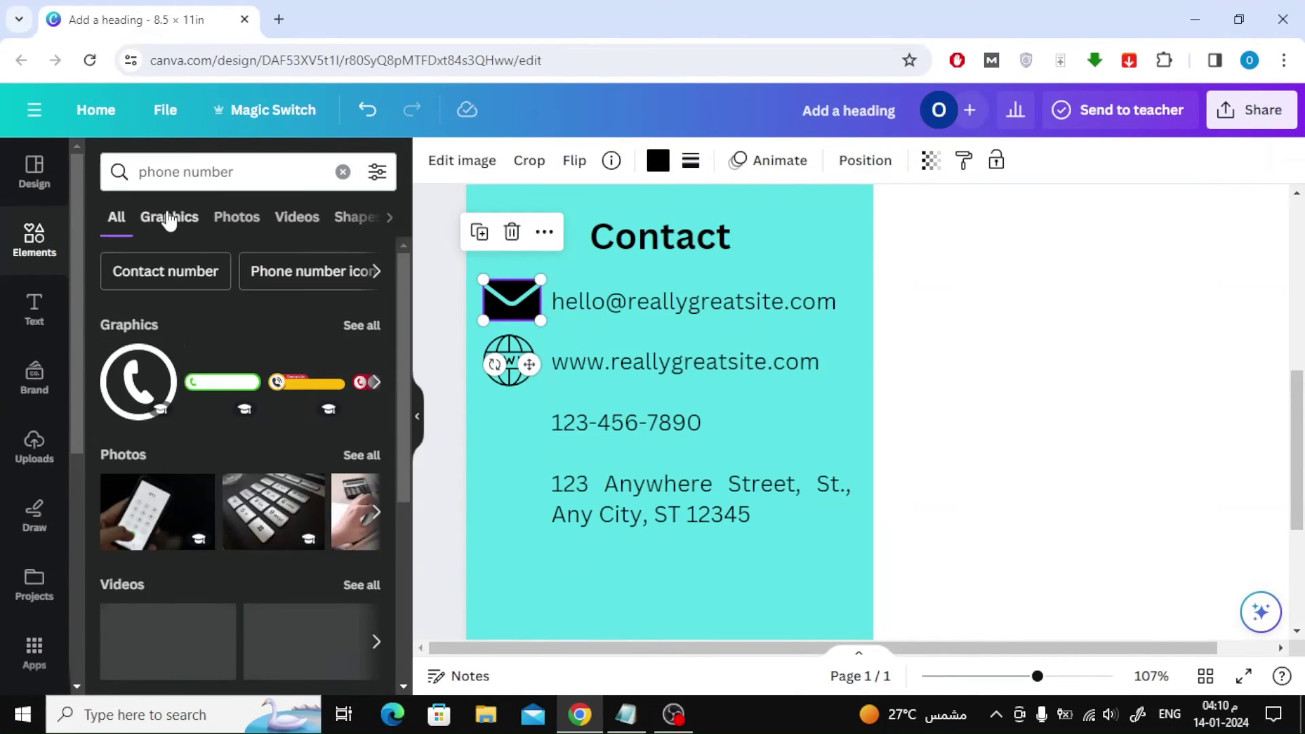
pyautogui.click(169, 218)
pyautogui.moveTo(310, 475); pyautogui.dragTo(511, 435)
# - Search the graphics for "adress" and place the house icon beside the address line
pyautogui.click(343, 172)
pyautogui.click(255, 172)
pyautogui.write('adress')
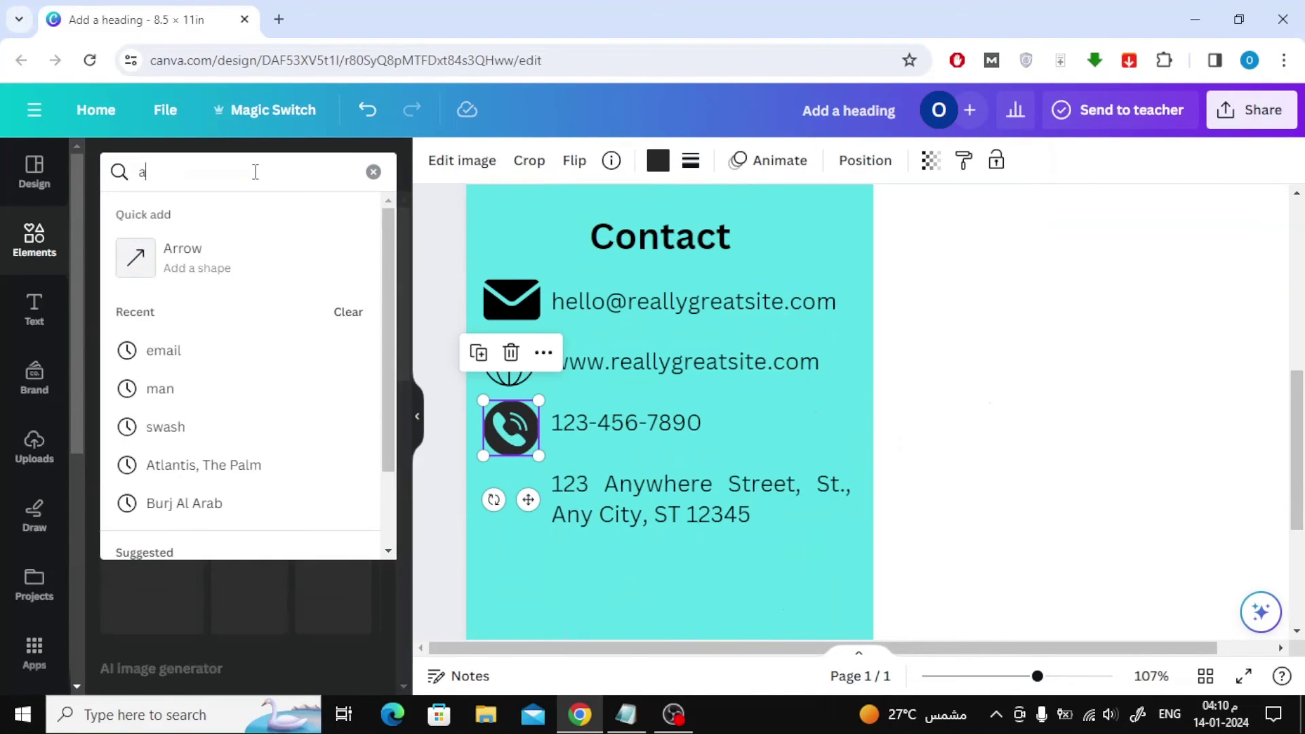
pyautogui.press('Return')
pyautogui.click(178, 218)
pyautogui.moveTo(336, 451); pyautogui.dragTo(516, 510)
# - Switch to Notepad, copy the "Skills" section title, and return to the Canva design
pyautogui.scroll(-3, 669, 462)
pyautogui.click(683, 455)
pyautogui.click(626, 714)
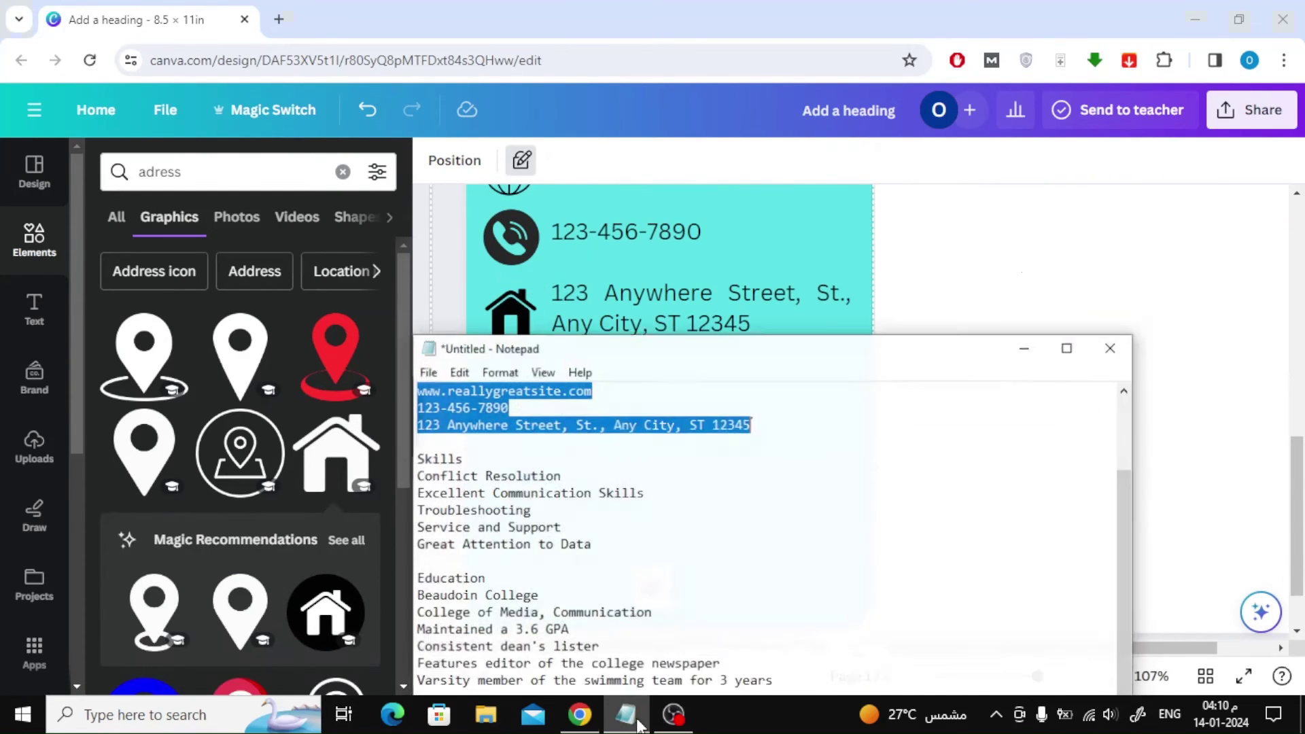
pyautogui.scroll(-1, 510, 460)
pyautogui.moveTo(598, 344); pyautogui.dragTo(603, 214)
pyautogui.scroll(1, 596, 362)
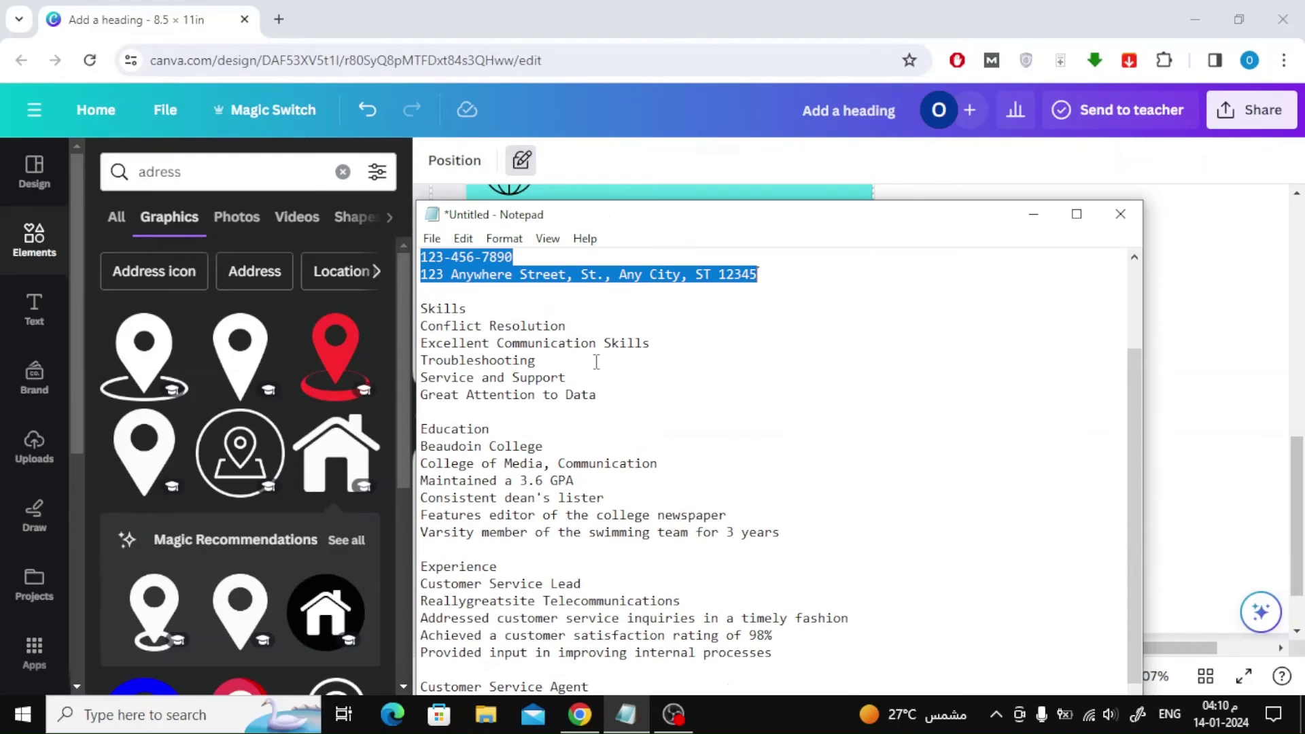
pyautogui.doubleClick(435, 307)
pyautogui.hotkey('ctrl', 'c')
pyautogui.click(1039, 226)
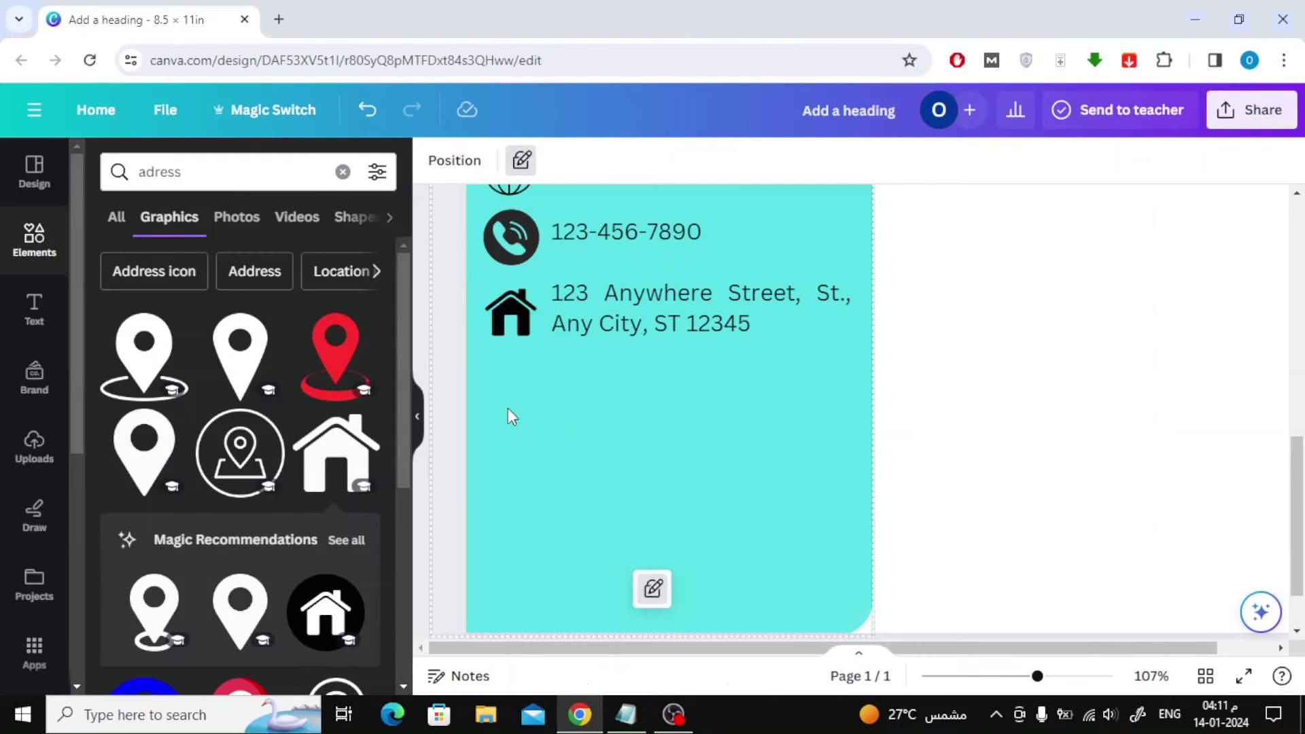
pyautogui.scroll(3, 611, 418)
pyautogui.scroll(-1, 739, 431)
pyautogui.click(739, 431)
pyautogui.doubleClick(666, 319)
pyautogui.hotkey('ctrl', 'v')
pyautogui.press('BackSpace')
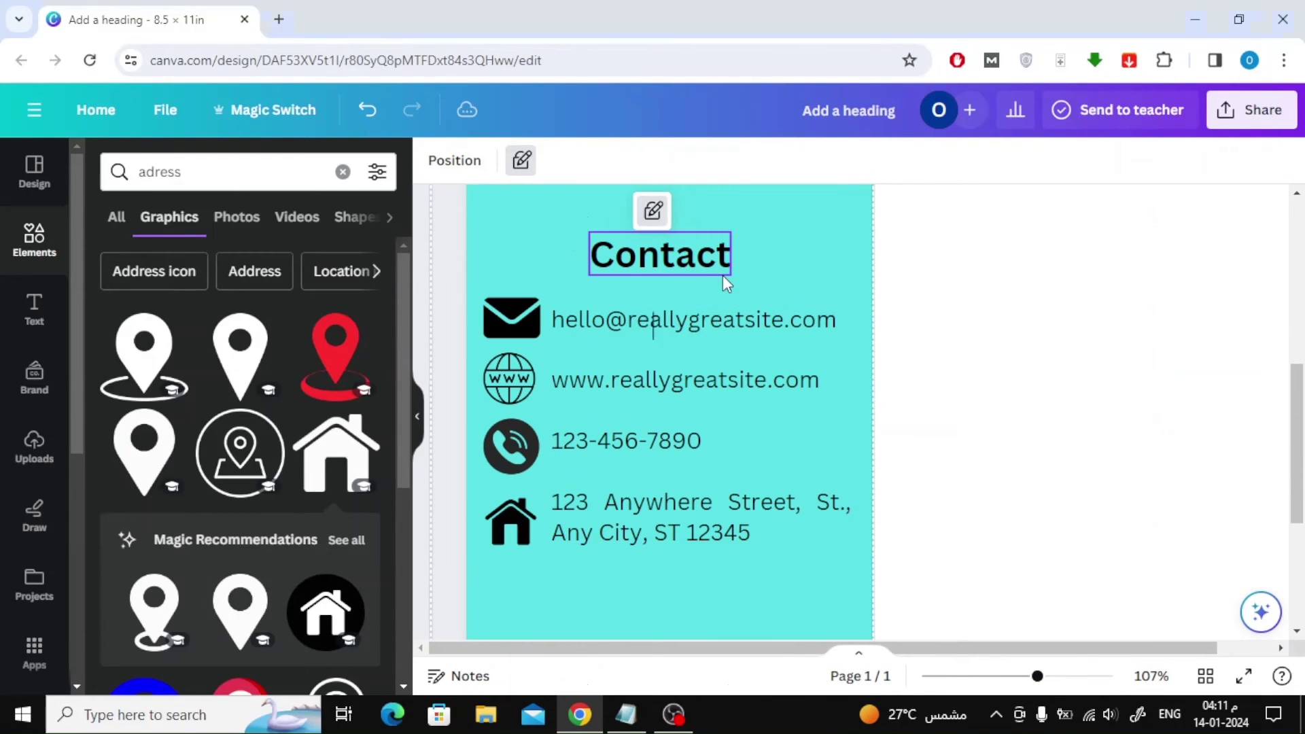
# - Paste the "Skills" title as its own text, centre it below the address, and enlarge it as a section heading
pyautogui.scroll(-4, 638, 415)
pyautogui.click(638, 415)
pyautogui.hotkey('ctrl', 'v')
pyautogui.moveTo(893, 419); pyautogui.dragTo(654, 361)
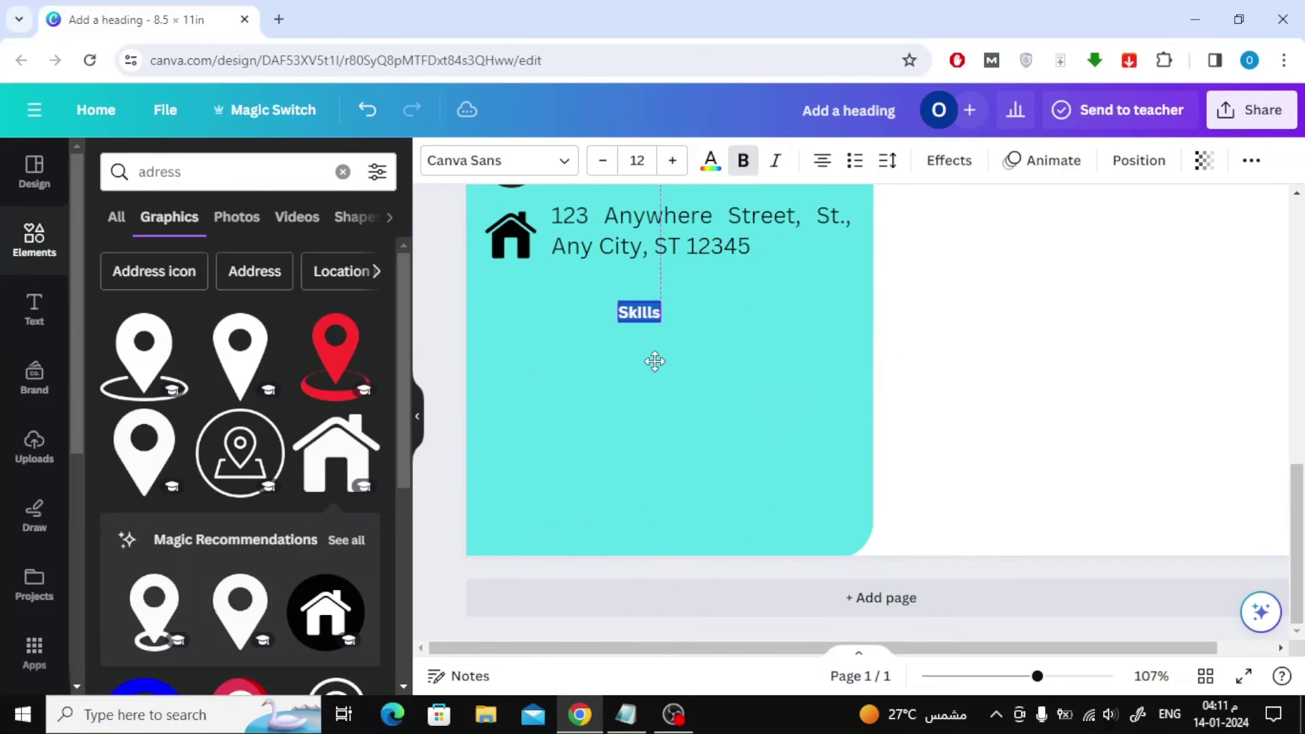
pyautogui.click(668, 158)
pyautogui.click(1019, 440)
pyautogui.scroll(5, 1048, 446)
pyautogui.scroll(-1, 1049, 446)
pyautogui.click(996, 678)
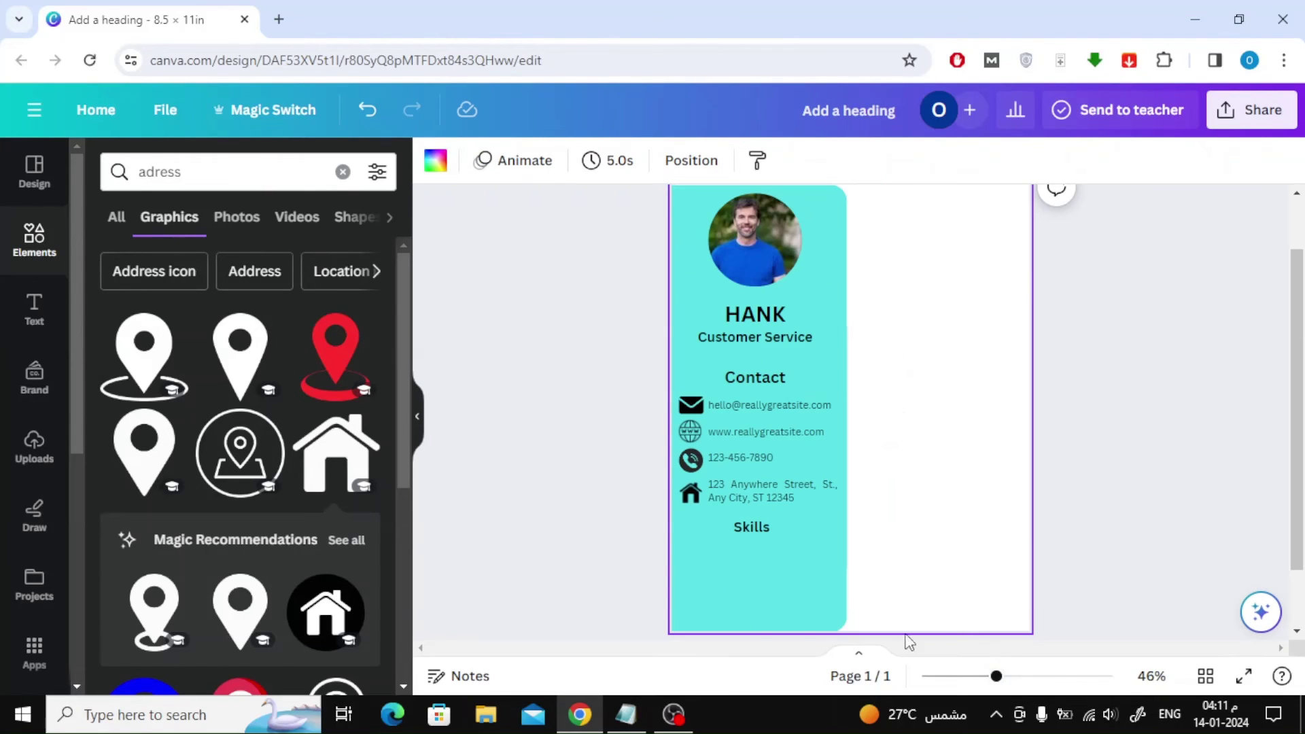
# - Copy the five skill lines, from "Conflict Resolution" to "Great Attention to Data", from Notepad and paste them into the design
pyautogui.click(1033, 676)
pyautogui.scroll(-5, 679, 649)
pyautogui.click(625, 714)
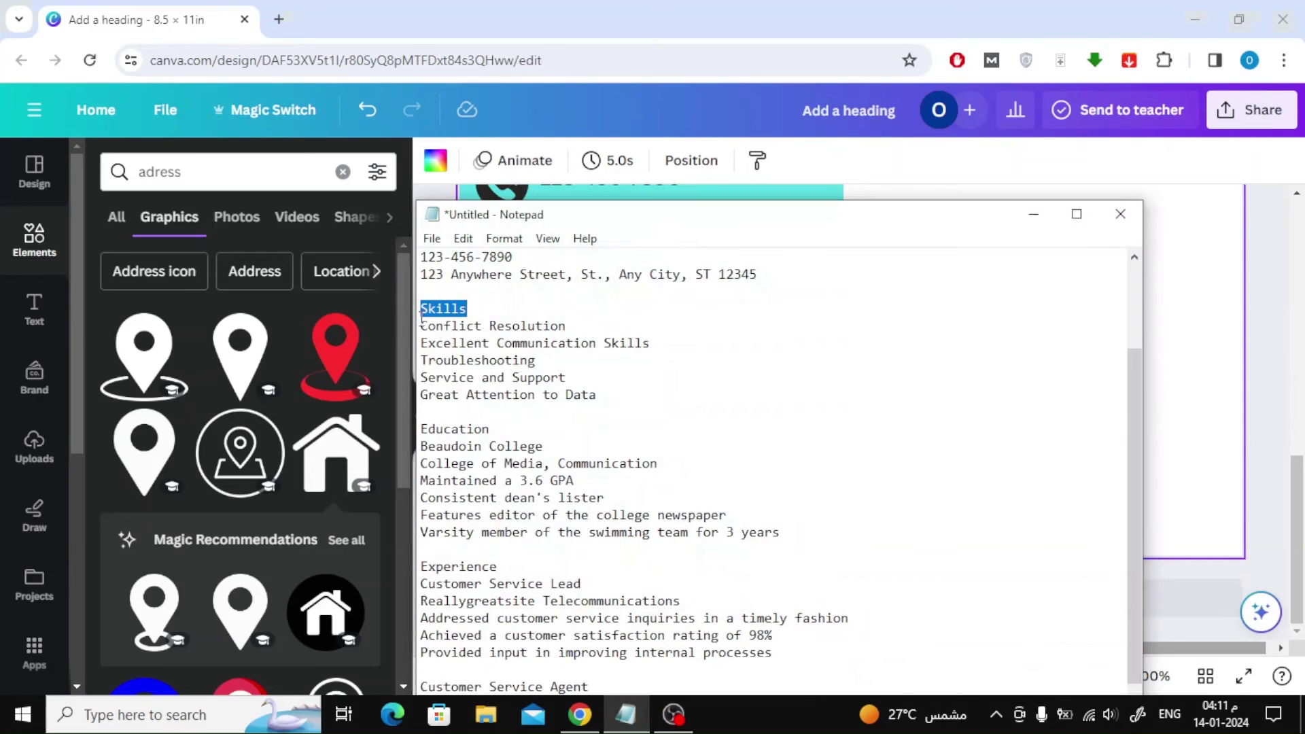
pyautogui.moveTo(421, 325); pyautogui.dragTo(596, 396)
pyautogui.hotkey('ctrl', 'c')
pyautogui.click(1034, 214)
pyautogui.click(538, 394)
pyautogui.hotkey('ctrl', 'v')
# - Format the pasted skills as a bulleted list and place it under the "Skills" heading
pyautogui.click(858, 168)
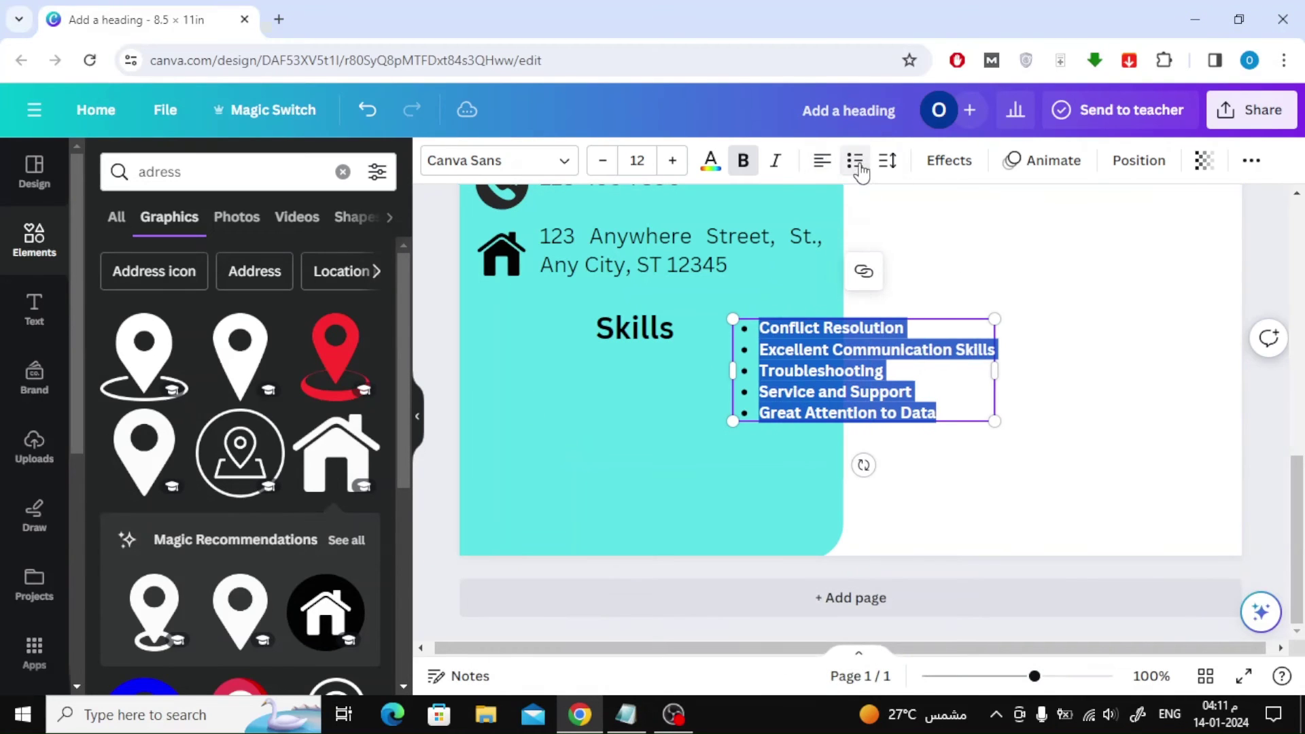
pyautogui.moveTo(864, 362); pyautogui.dragTo(632, 410)
pyautogui.click(899, 398)
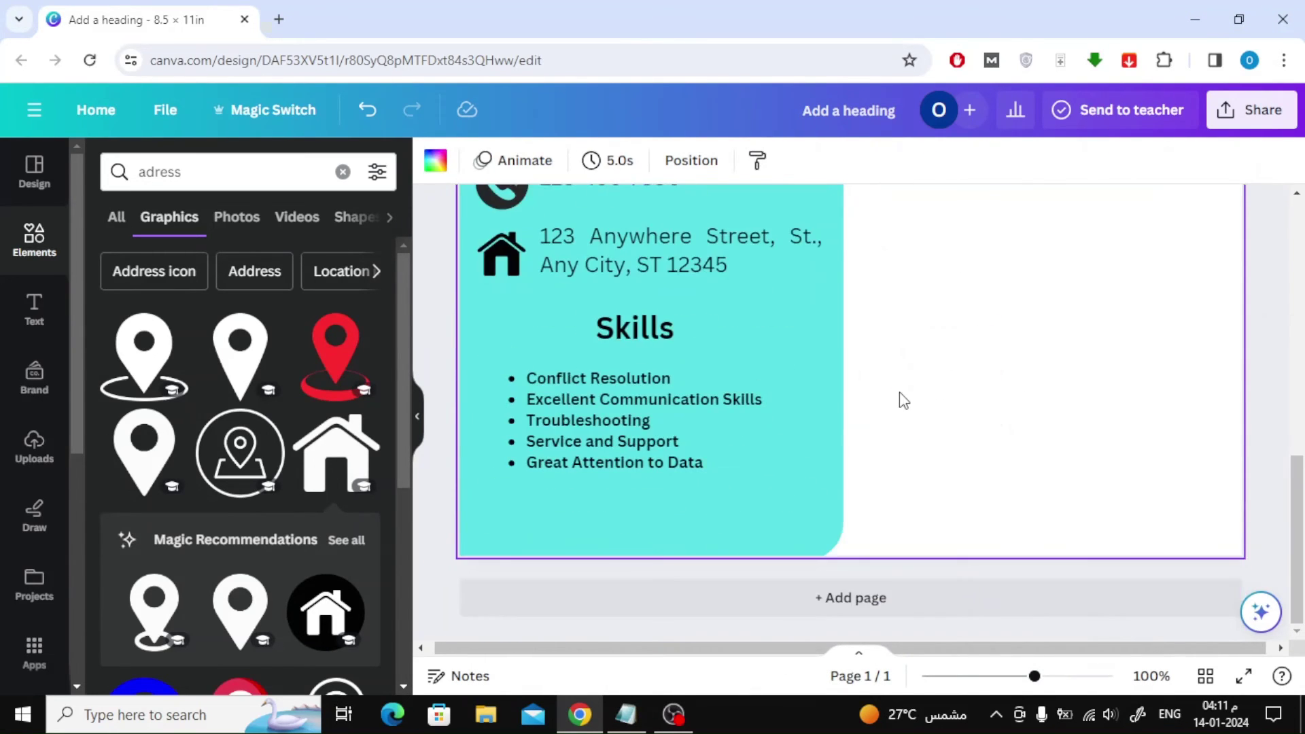
# - Clear the element search and add a rounded square shape to the page
pyautogui.scroll(7, 928, 434)
pyautogui.click(342, 172)
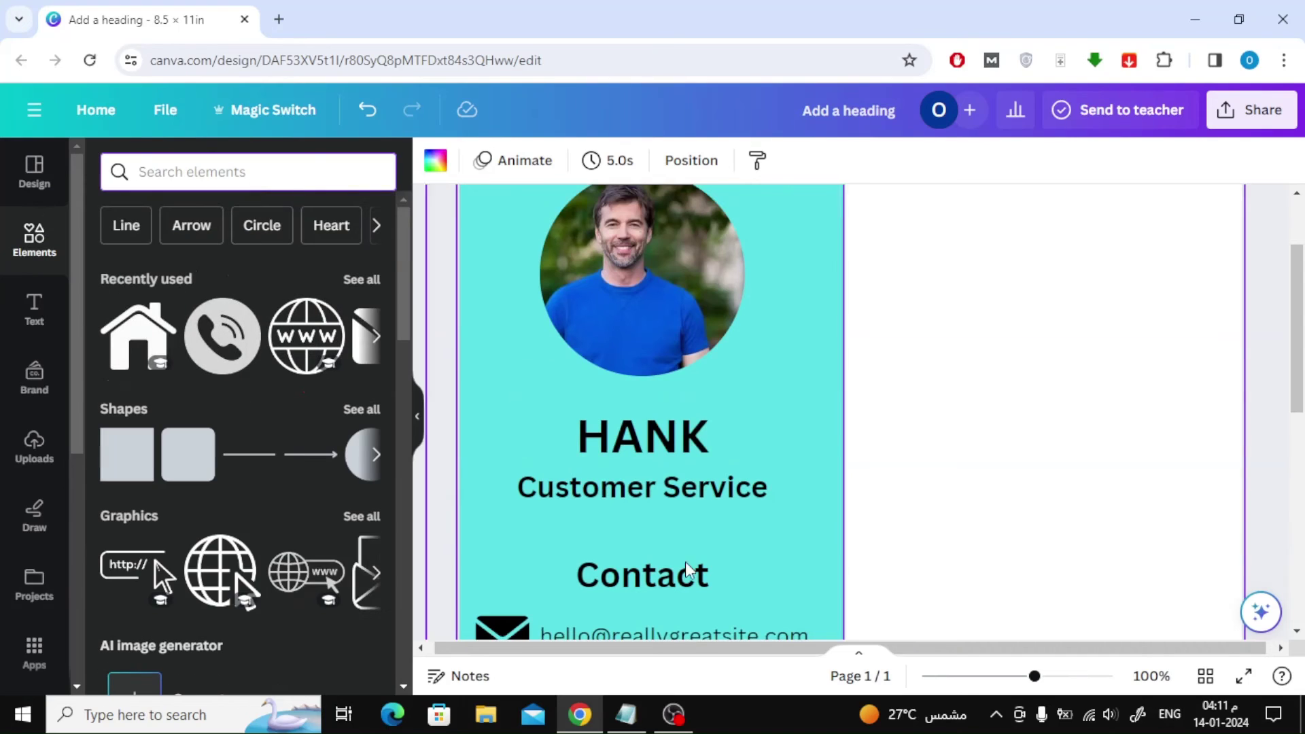
pyautogui.click(989, 676)
pyautogui.scroll(-2, 816, 578)
pyautogui.click(188, 454)
pyautogui.scroll(2, 1180, 467)
pyautogui.click(1180, 466)
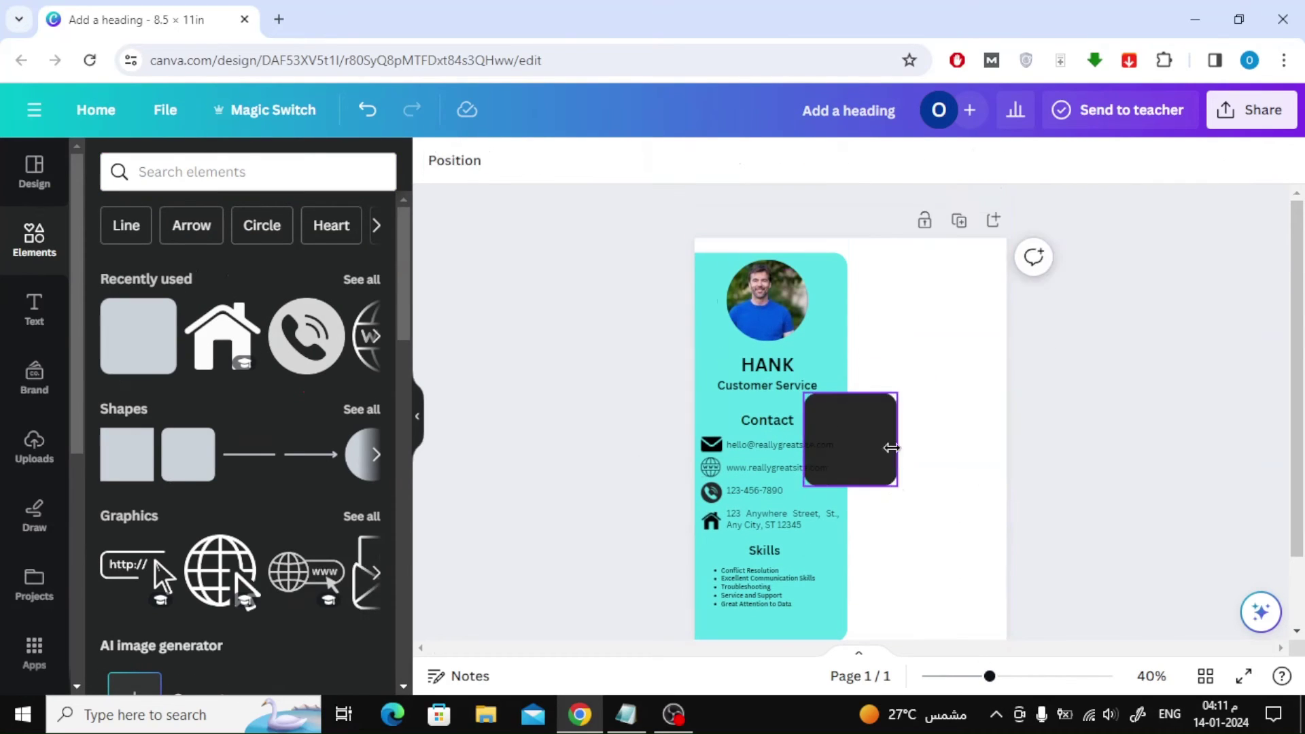
# - Move the rounded square beside the turquoise panel and stretch it into a tall, wide dark panel reaching past the page's edge
pyautogui.moveTo(890, 448); pyautogui.dragTo(1003, 356)
pyautogui.moveTo(958, 396); pyautogui.dragTo(960, 639)
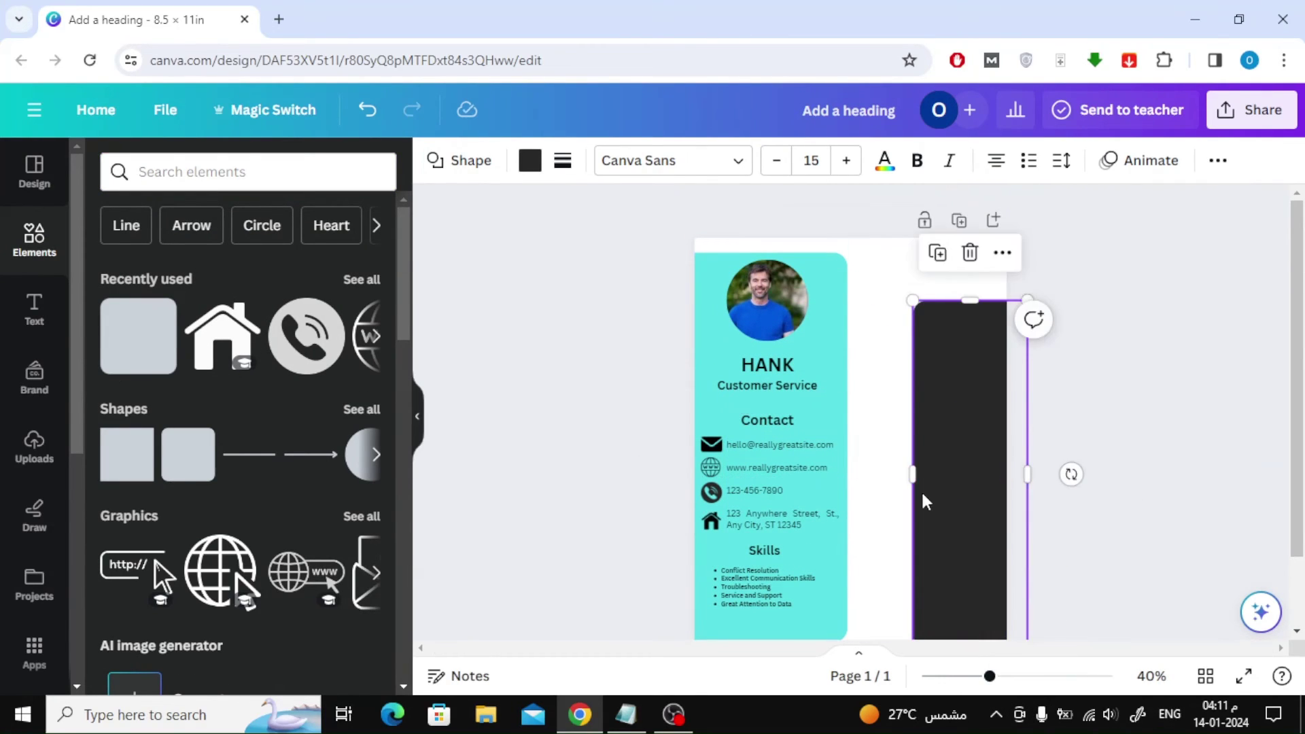
pyautogui.moveTo(914, 476); pyautogui.dragTo(855, 474)
pyautogui.click(1149, 380)
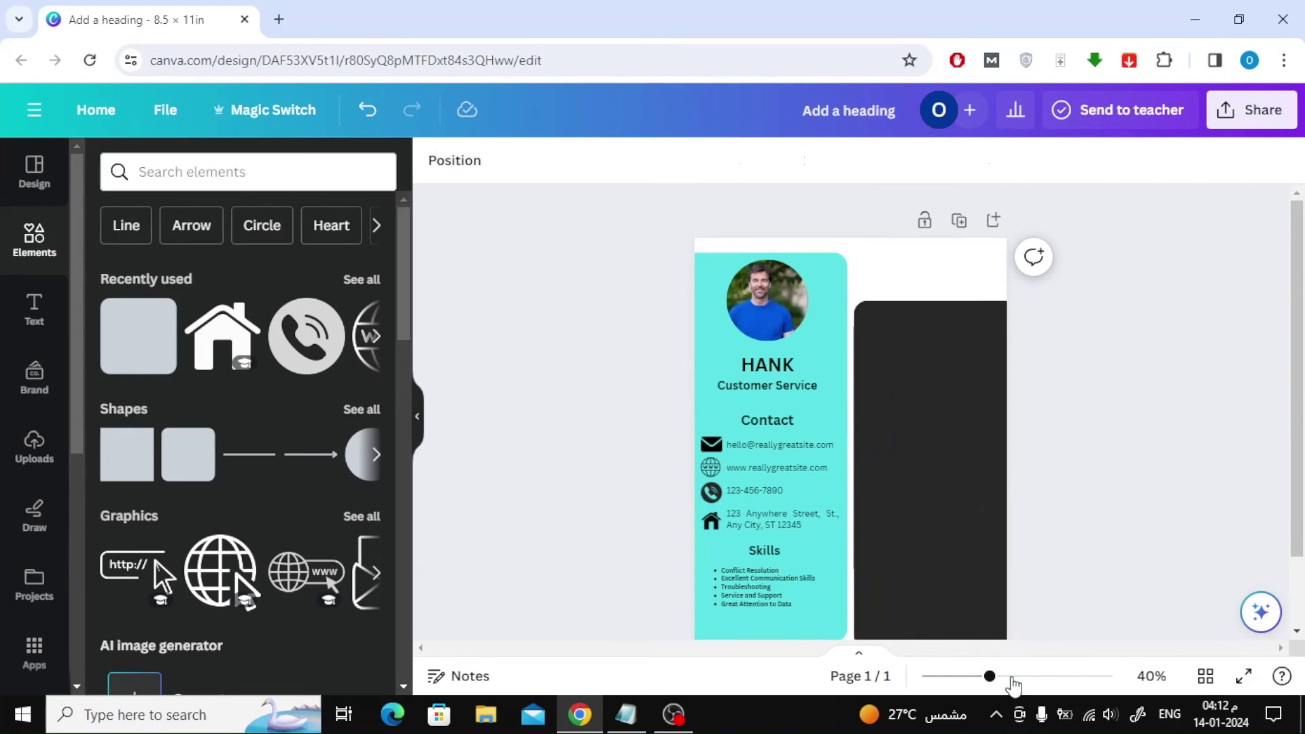
# - Lock the dark panel in place
pyautogui.click(1008, 677)
pyautogui.scroll(2, 1011, 550)
pyautogui.click(626, 715)
pyautogui.click(625, 715)
pyautogui.click(951, 435)
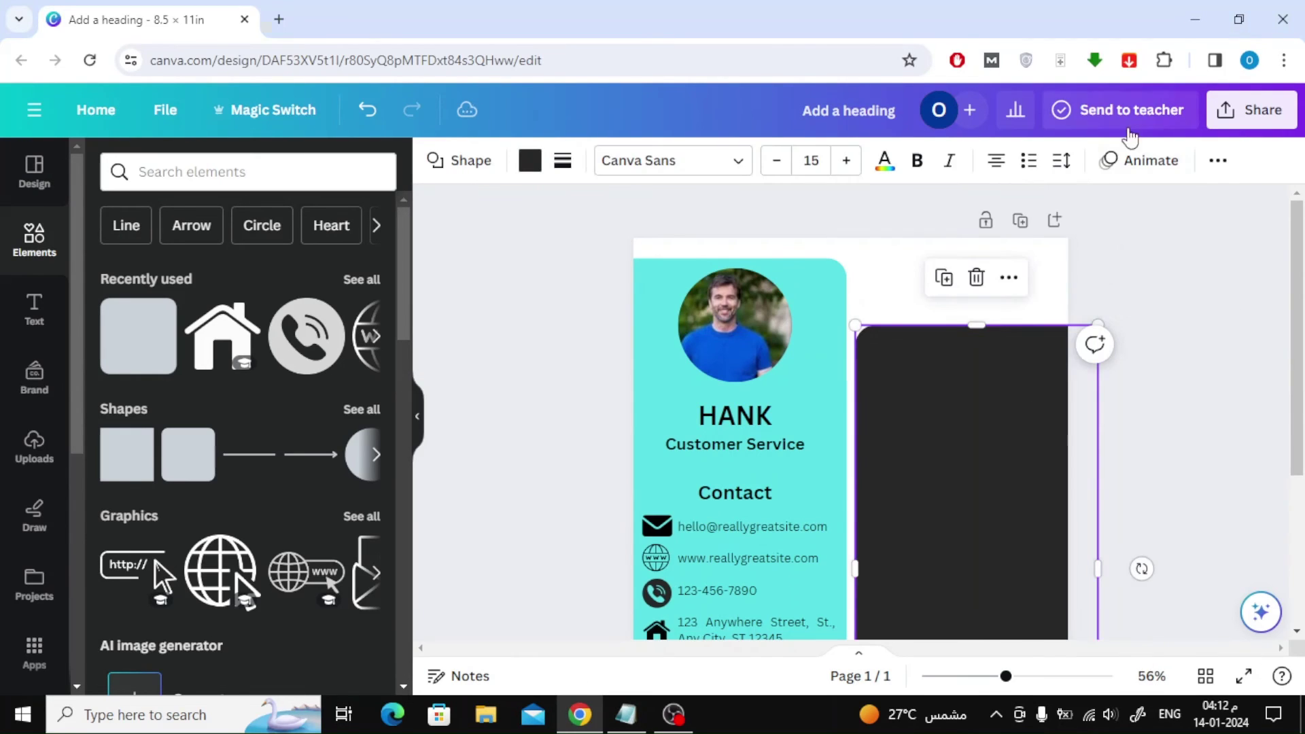
pyautogui.click(1217, 160)
pyautogui.click(1206, 208)
# - Copy the "Education" title from Notepad and paste it as its own text near the upper part of the dark panel
pyautogui.click(626, 715)
pyautogui.scroll(-1, 468, 435)
pyautogui.doubleClick(439, 377)
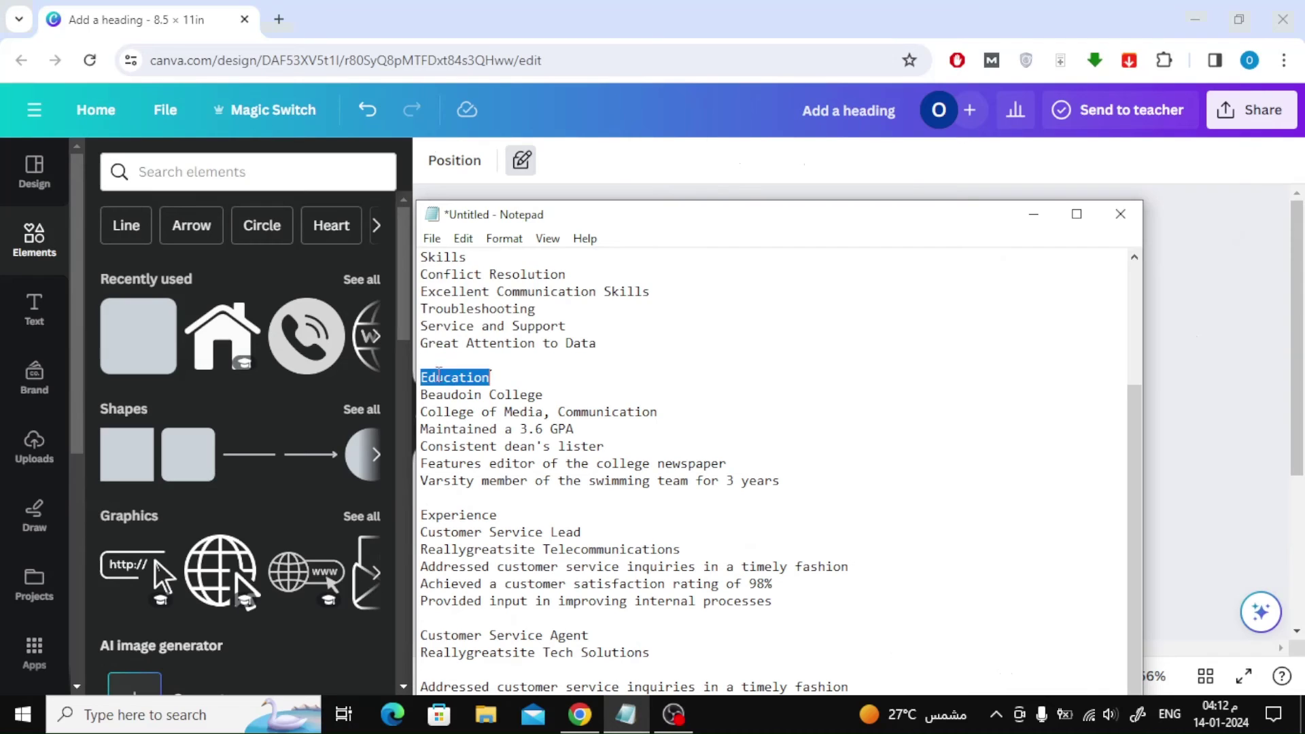
pyautogui.click(1039, 221)
pyautogui.hotkey('ctrl', 'v')
pyautogui.moveTo(867, 487); pyautogui.dragTo(958, 437)
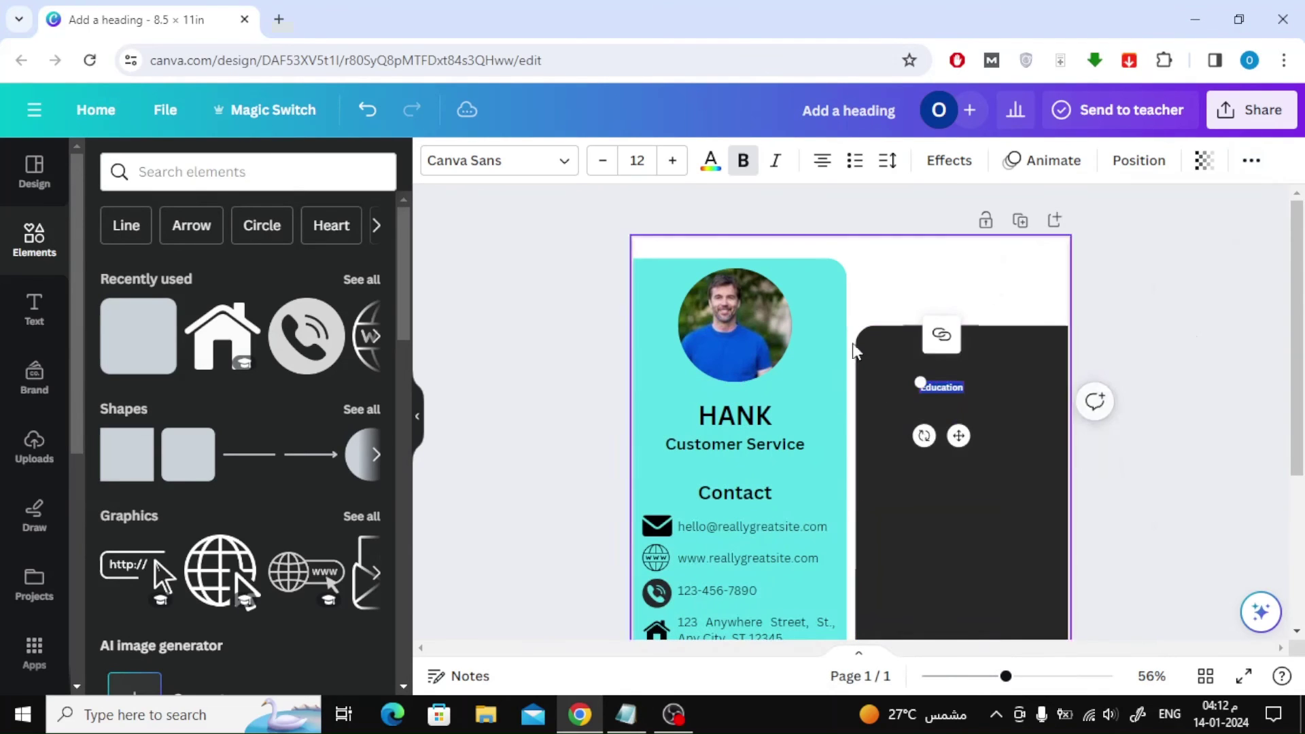
# - Colour the "Education" title white, enlarge it to font size 24.3 and place it as the dark panel's heading
pyautogui.click(939, 387)
pyautogui.click(704, 164)
pyautogui.click(309, 276)
pyautogui.click(1205, 456)
pyautogui.click(940, 388)
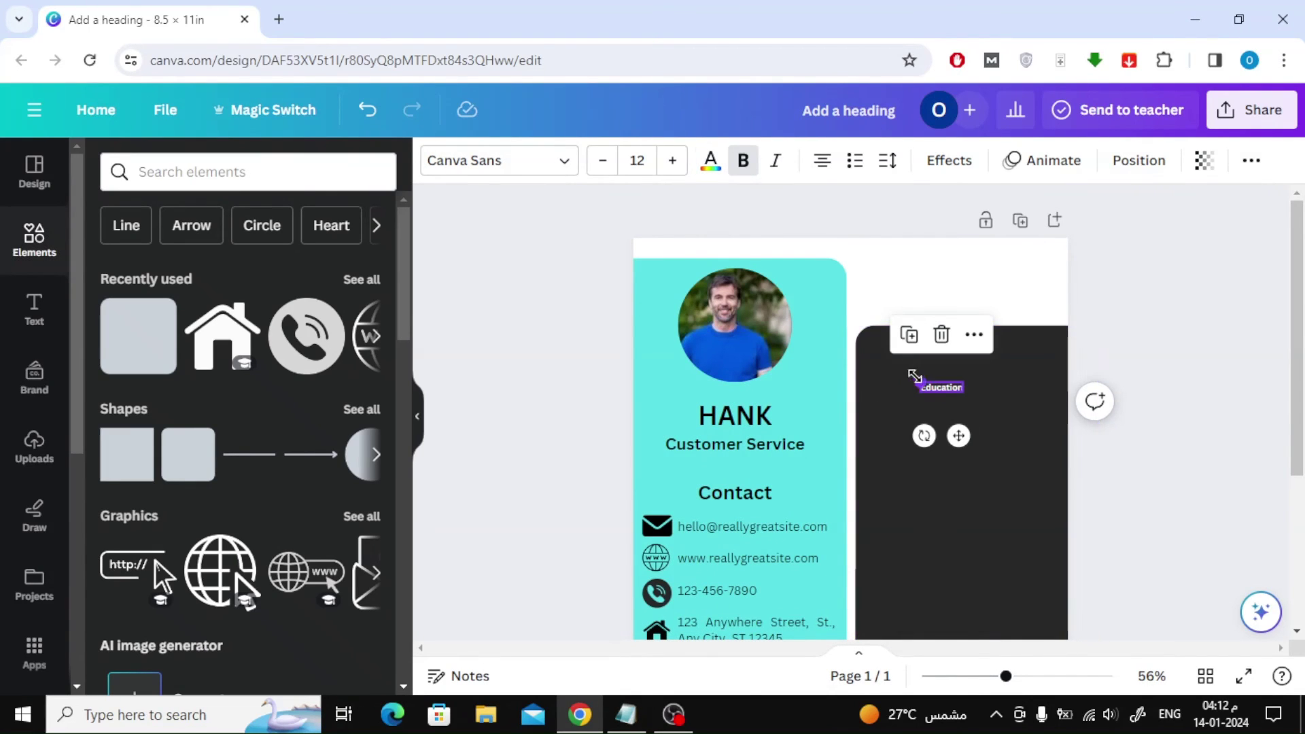
pyautogui.moveTo(919, 381); pyautogui.dragTo(876, 370)
pyautogui.moveTo(938, 434); pyautogui.dragTo(941, 414)
# - Duplicate the "Education" heading and replace the copy's text with the Notepad lines from "Beaudoin College" to the swimming team entry
pyautogui.click(892, 302)
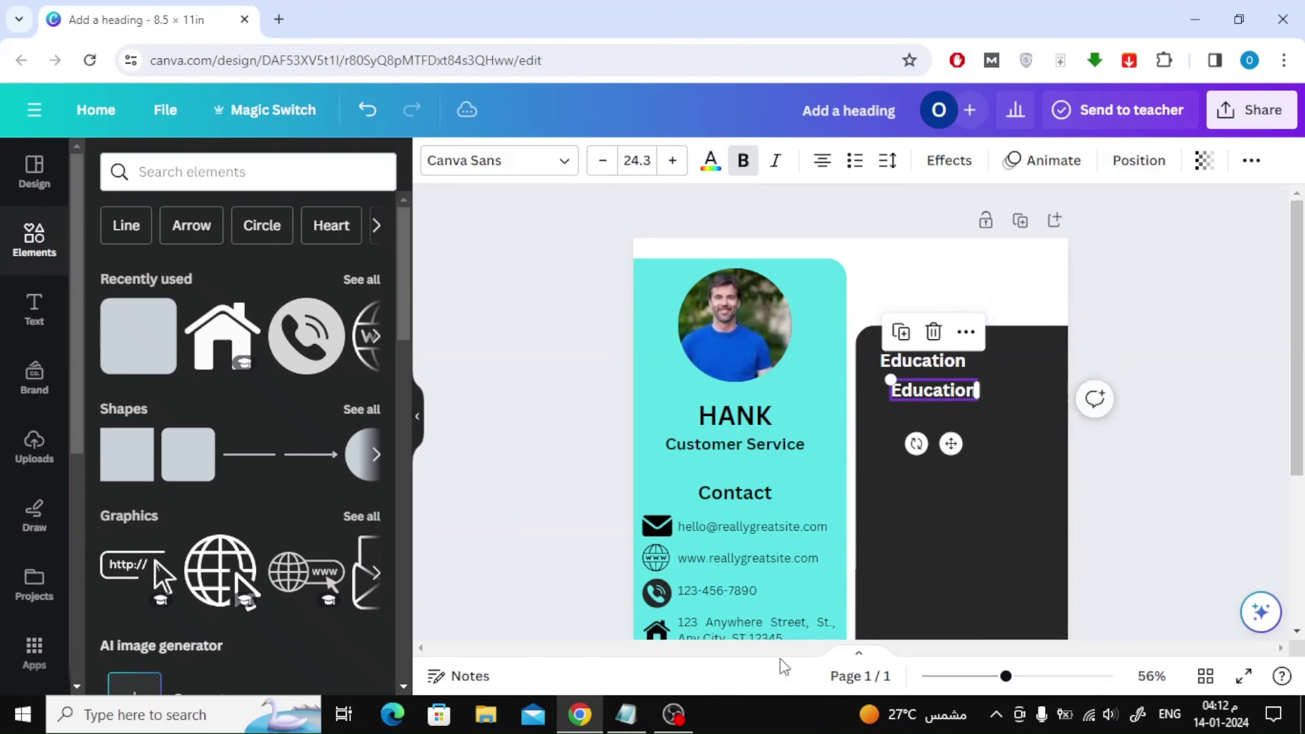
pyautogui.click(625, 714)
pyautogui.moveTo(420, 394); pyautogui.dragTo(745, 476)
pyautogui.hotkey('ctrl', 'c')
pyautogui.click(1034, 216)
pyautogui.doubleClick(932, 389)
pyautogui.hotkey('ctrl', 'v')
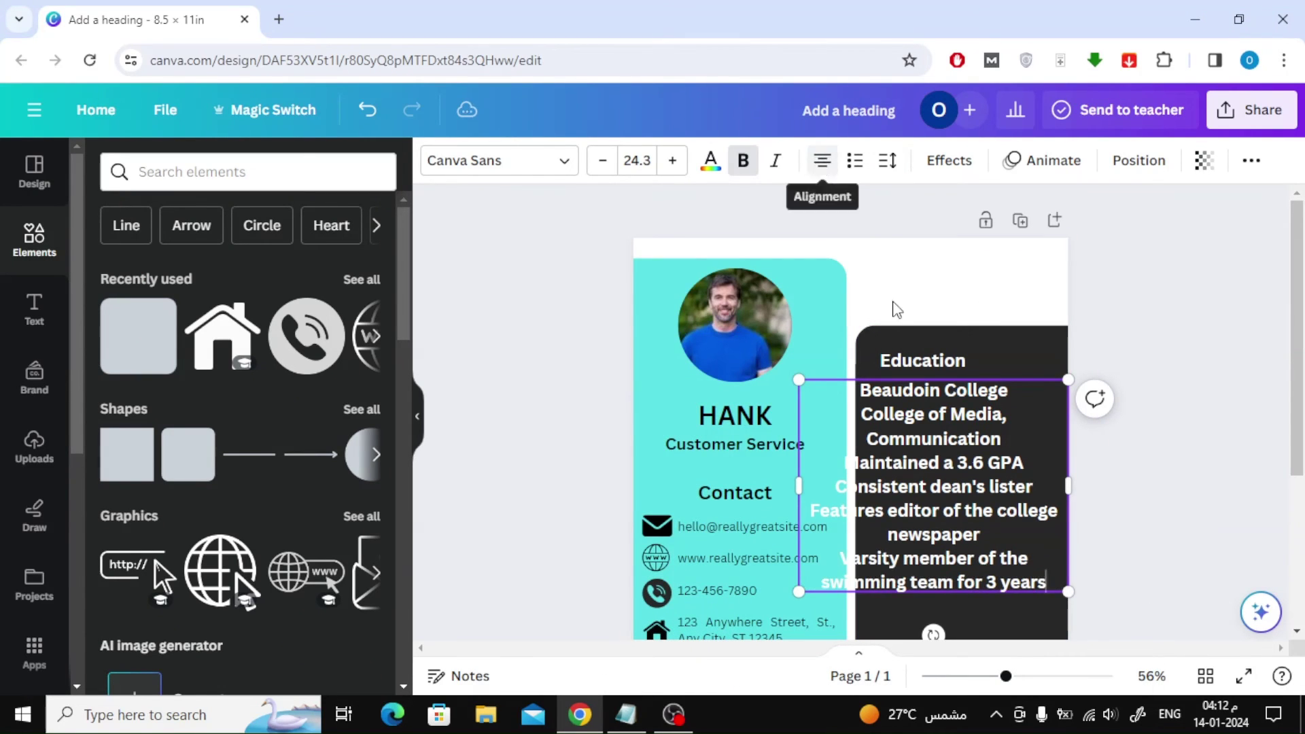
# - Format the education text as a left-aligned bulleted list at size 15 and place it under the "Education" heading
pyautogui.moveTo(1042, 581); pyautogui.dragTo(861, 388)
pyautogui.click(822, 161)
pyautogui.click(822, 161)
pyautogui.click(822, 161)
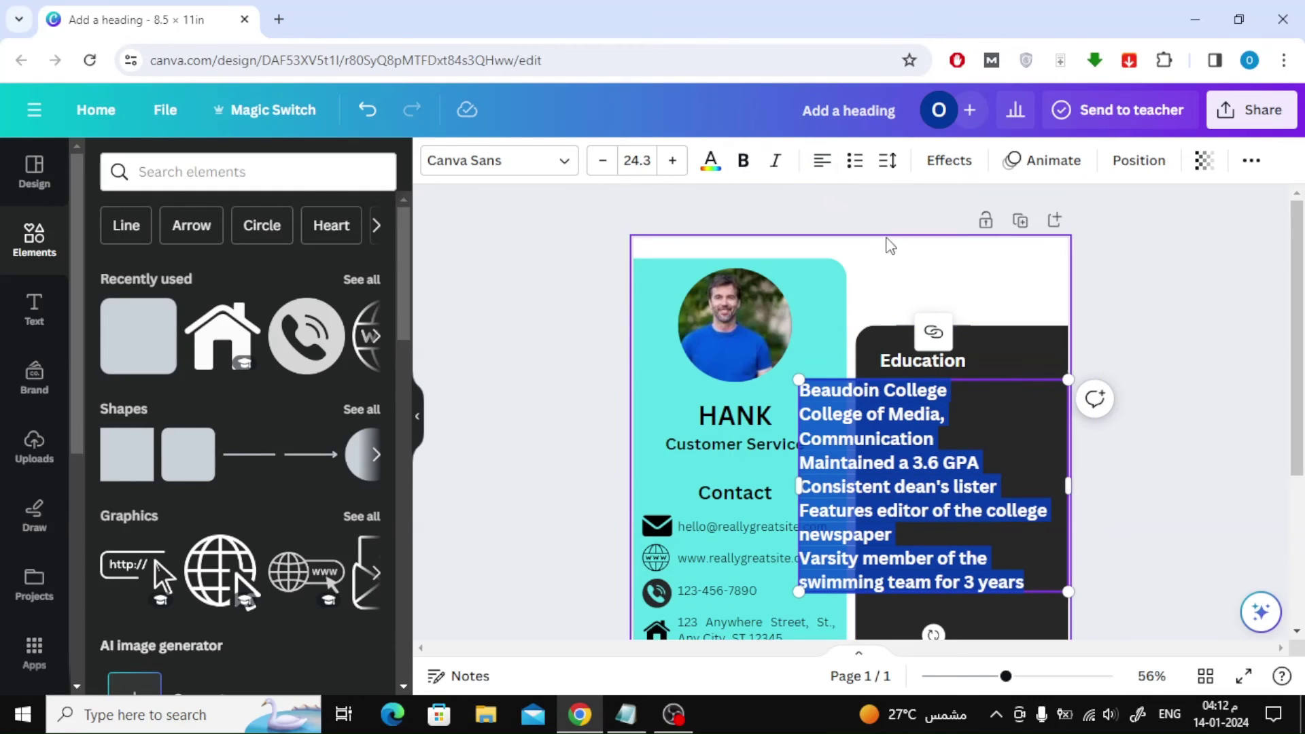
pyautogui.click(854, 161)
pyautogui.moveTo(1069, 379); pyautogui.dragTo(965, 461)
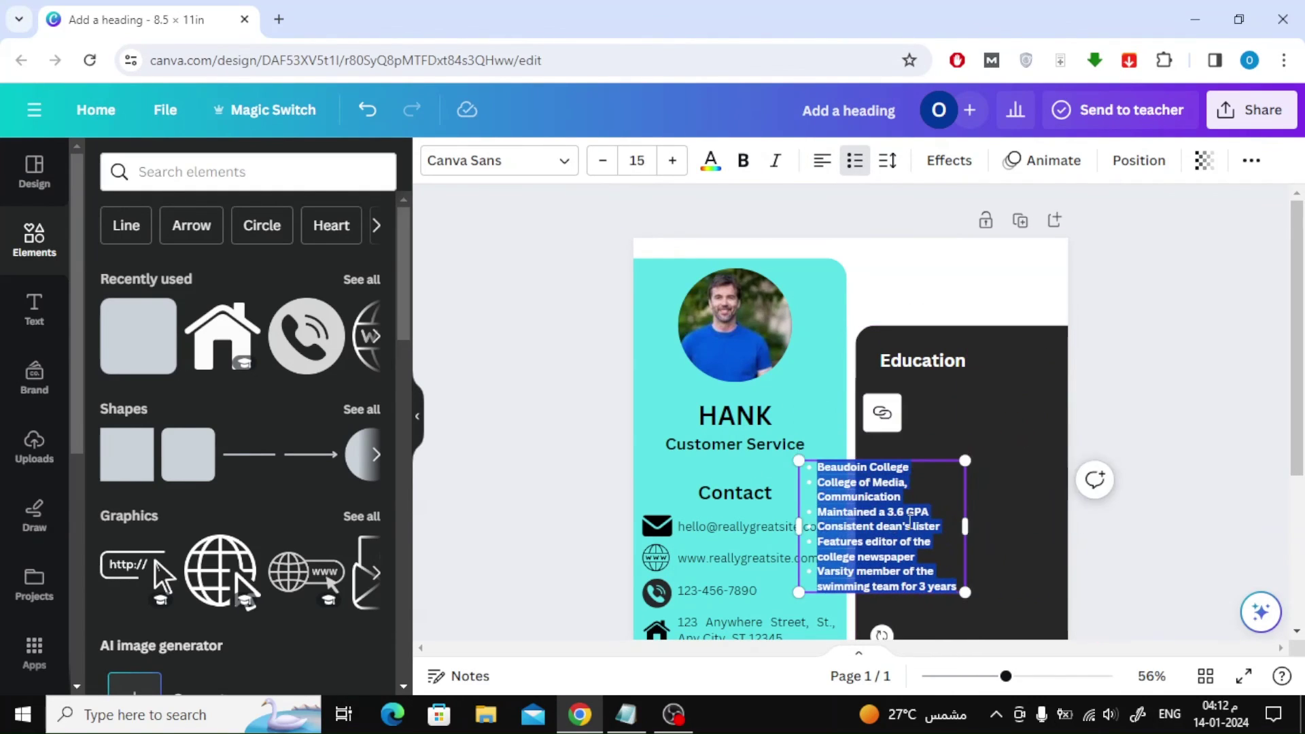
pyautogui.moveTo(909, 520); pyautogui.dragTo(989, 445)
pyautogui.click(1156, 381)
pyautogui.scroll(-1, 1156, 381)
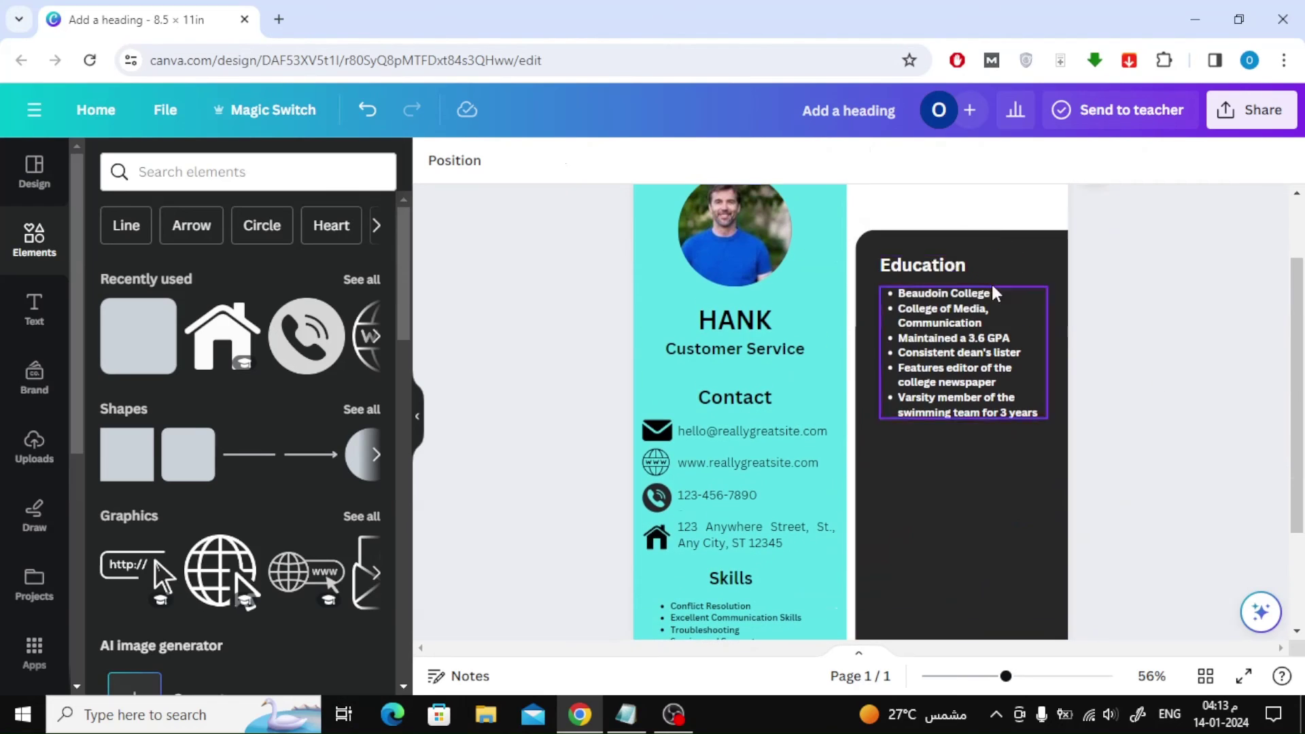
# - Duplicate the "Education" heading below the education list and replace the copy's text with "Experience" from Notepad
pyautogui.click(939, 267)
pyautogui.click(892, 209)
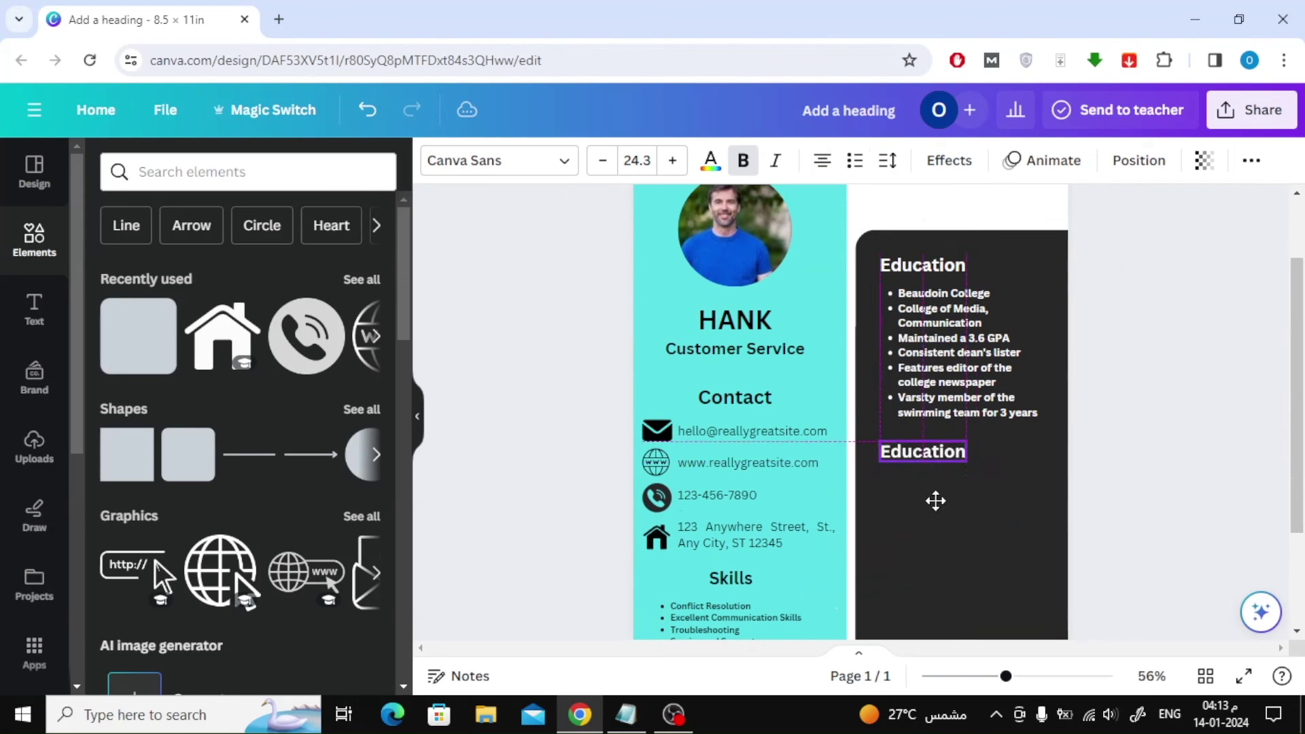
pyautogui.hotkey('alt', 'Tab')
pyautogui.moveTo(935, 501); pyautogui.dragTo(937, 577)
pyautogui.doubleClick(471, 510)
pyautogui.hotkey('ctrl', 'c')
pyautogui.hotkey('alt', 'Tab')
pyautogui.click(1170, 447)
# - Duplicate the "Experience" heading and replace the copy's text with the Customer Service Lead lines from Notepad
pyautogui.click(913, 453)
pyautogui.click(889, 393)
pyautogui.click(625, 714)
pyautogui.moveTo(689, 213); pyautogui.dragTo(608, 105)
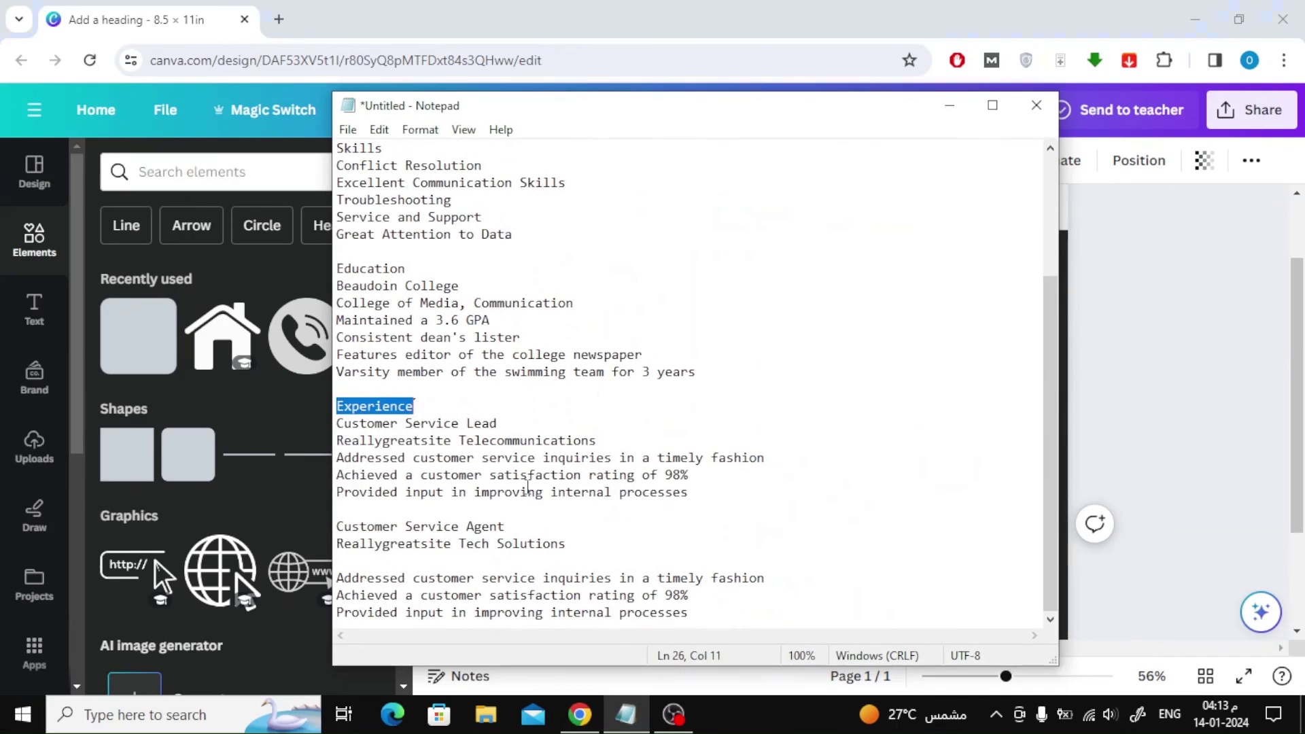
pyautogui.moveTo(689, 492); pyautogui.dragTo(337, 424)
pyautogui.hotkey('ctrl', 'c')
pyautogui.click(949, 106)
pyautogui.hotkey('ctrl', 'v')
pyautogui.scroll(-2, 919, 516)
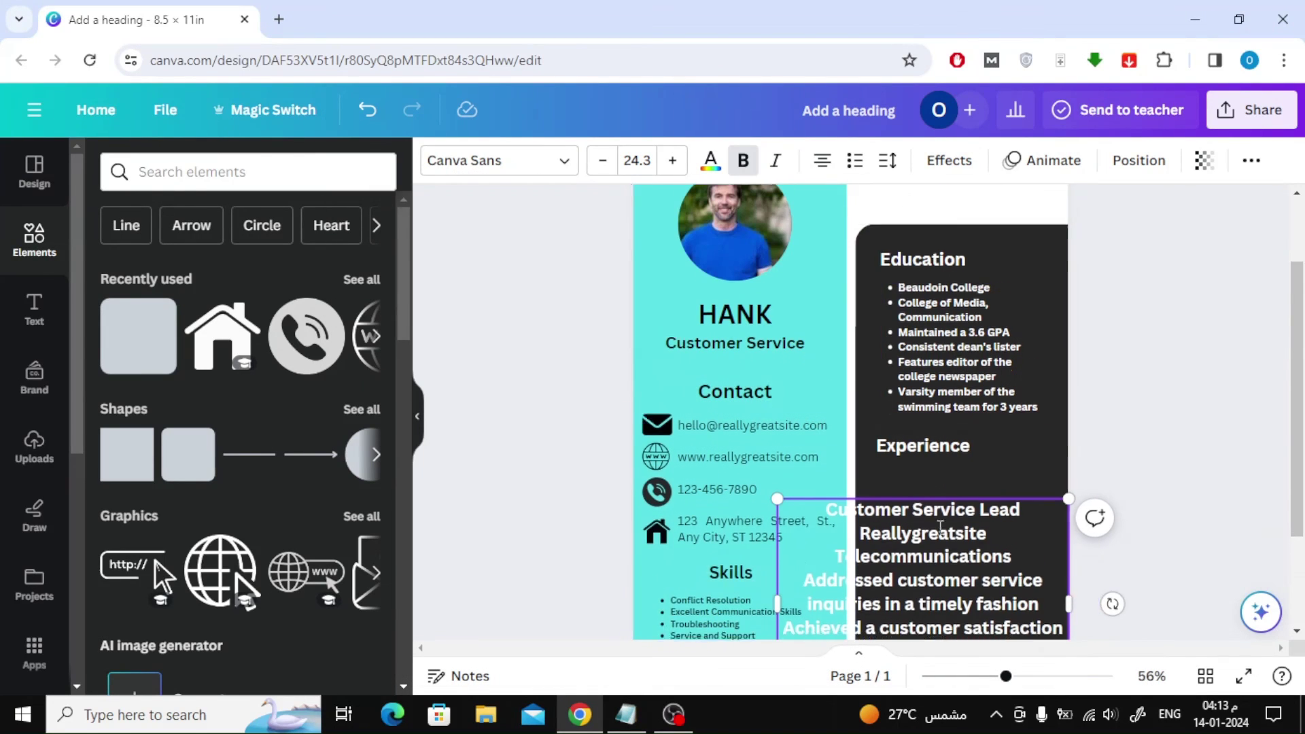
# - Format the experience text as a left-aligned bulleted list, shrink it and place it under the "Experience" heading
pyautogui.click(822, 162)
pyautogui.click(861, 164)
pyautogui.moveTo(1068, 356); pyautogui.dragTo(963, 433)
pyautogui.moveTo(910, 481); pyautogui.dragTo(999, 387)
pyautogui.scroll(2, 1046, 403)
# - Enlarge the education list slightly so it fills more of the dark panel's width
pyautogui.click(990, 424)
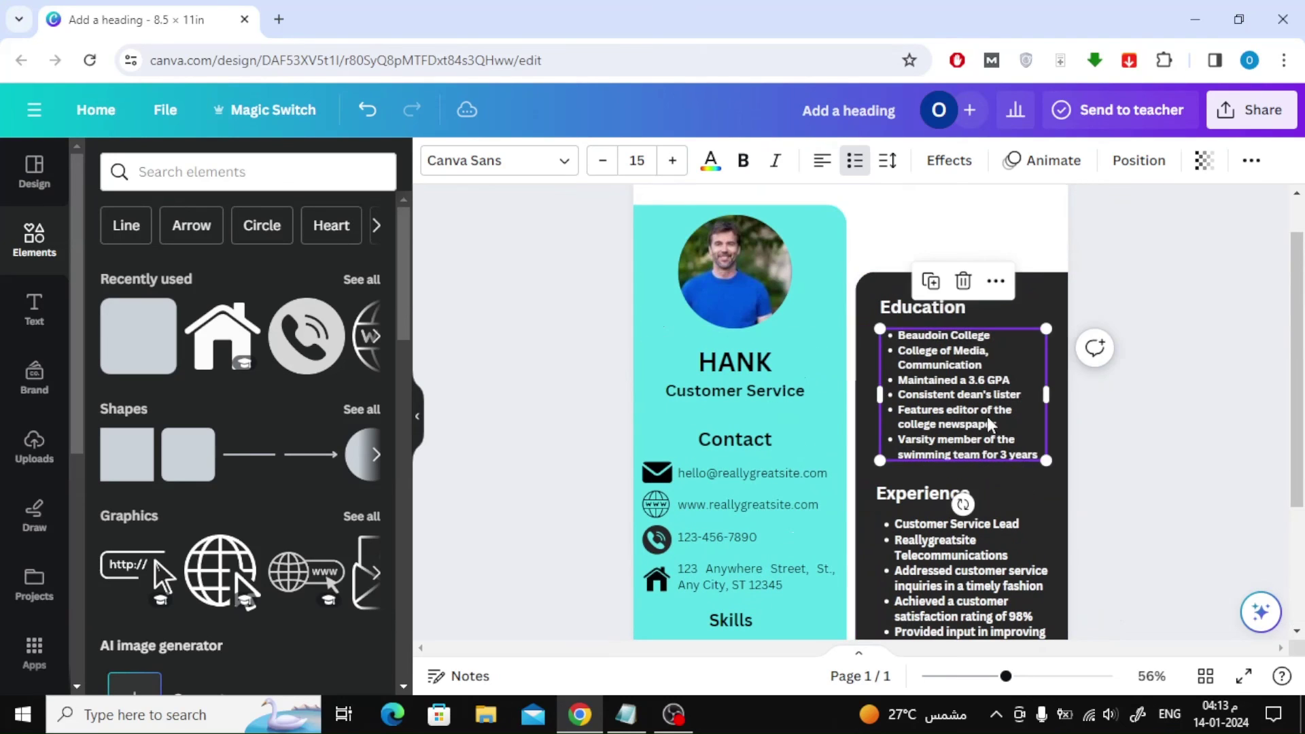
pyautogui.moveTo(1052, 460); pyautogui.dragTo(1062, 469)
pyautogui.click(1185, 470)
pyautogui.scroll(1, 1185, 471)
pyautogui.scroll(-3, 1184, 459)
pyautogui.scroll(4, 1170, 490)
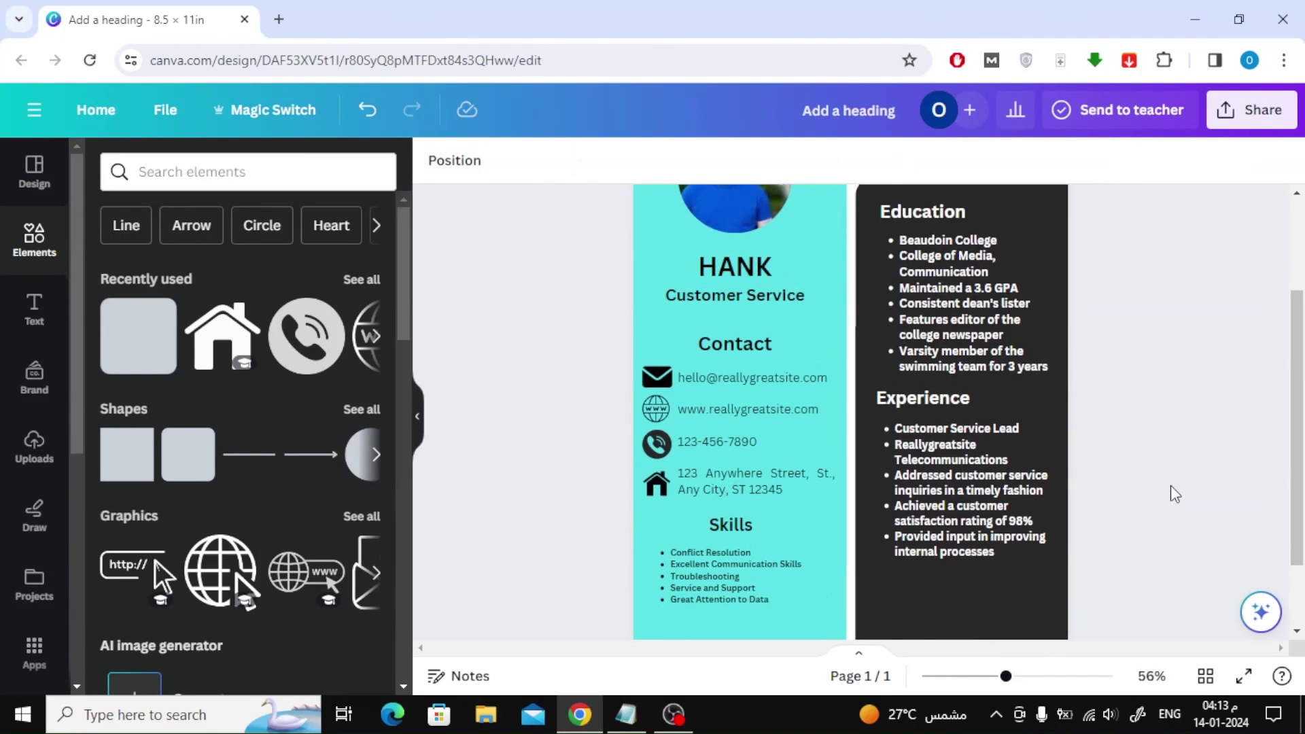
# - Set the page background to the pale cyan #E5FEFF, starting from the turquoise default colour
pyautogui.click(1026, 306)
pyautogui.click(435, 160)
pyautogui.scroll(-3, 289, 370)
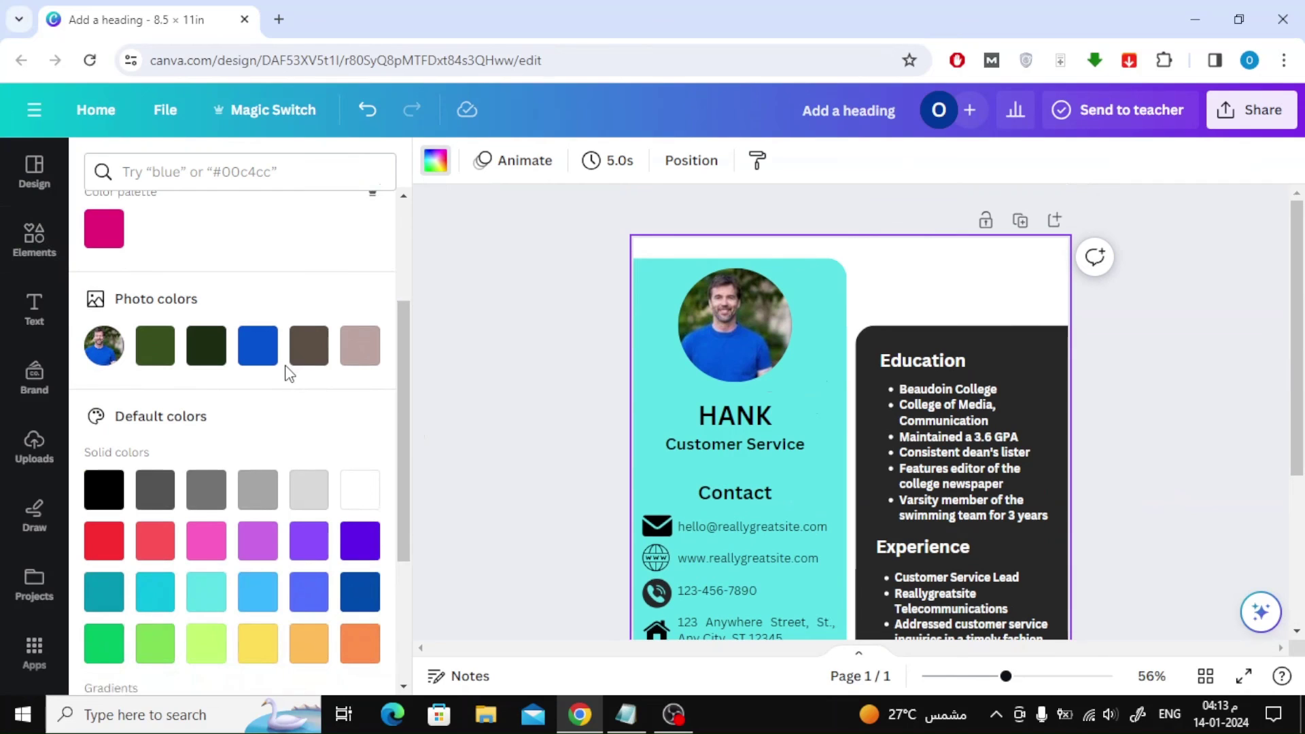
pyautogui.click(204, 603)
pyautogui.scroll(3, 203, 407)
pyautogui.click(104, 275)
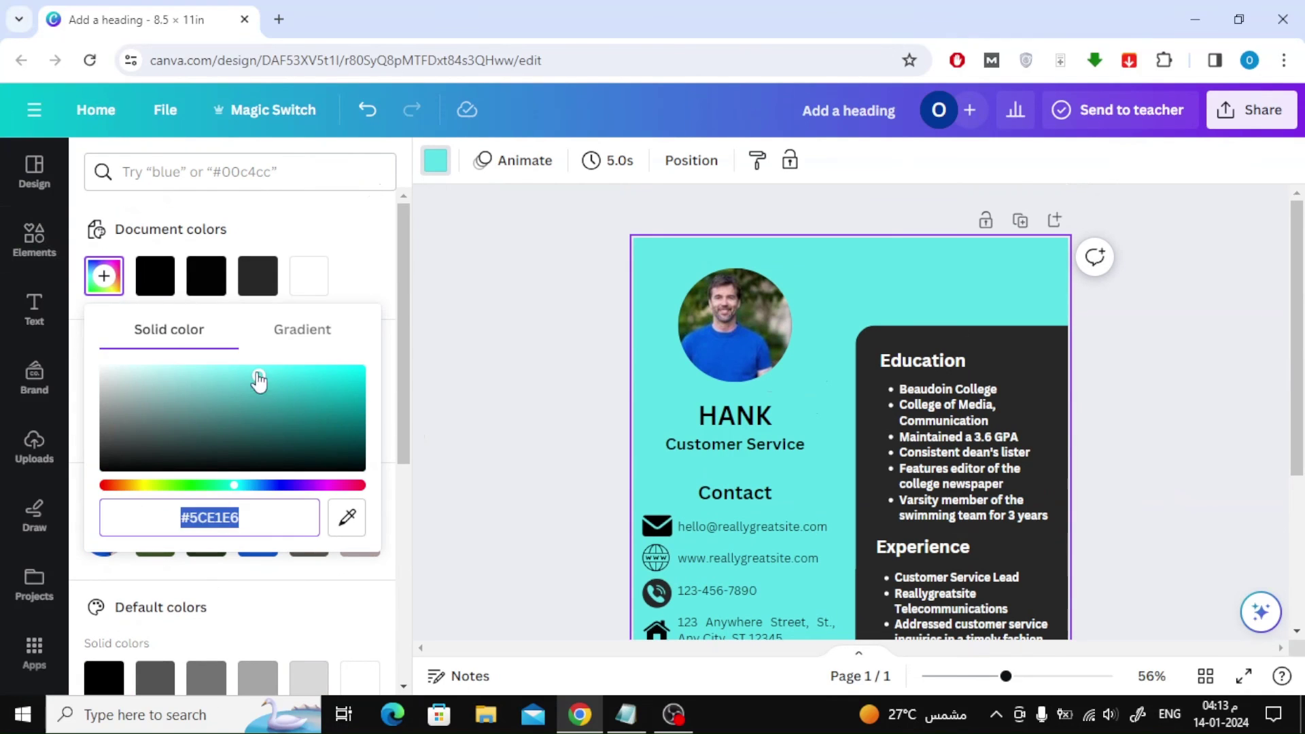
pyautogui.click(174, 370)
pyautogui.moveTo(174, 371); pyautogui.dragTo(111, 370)
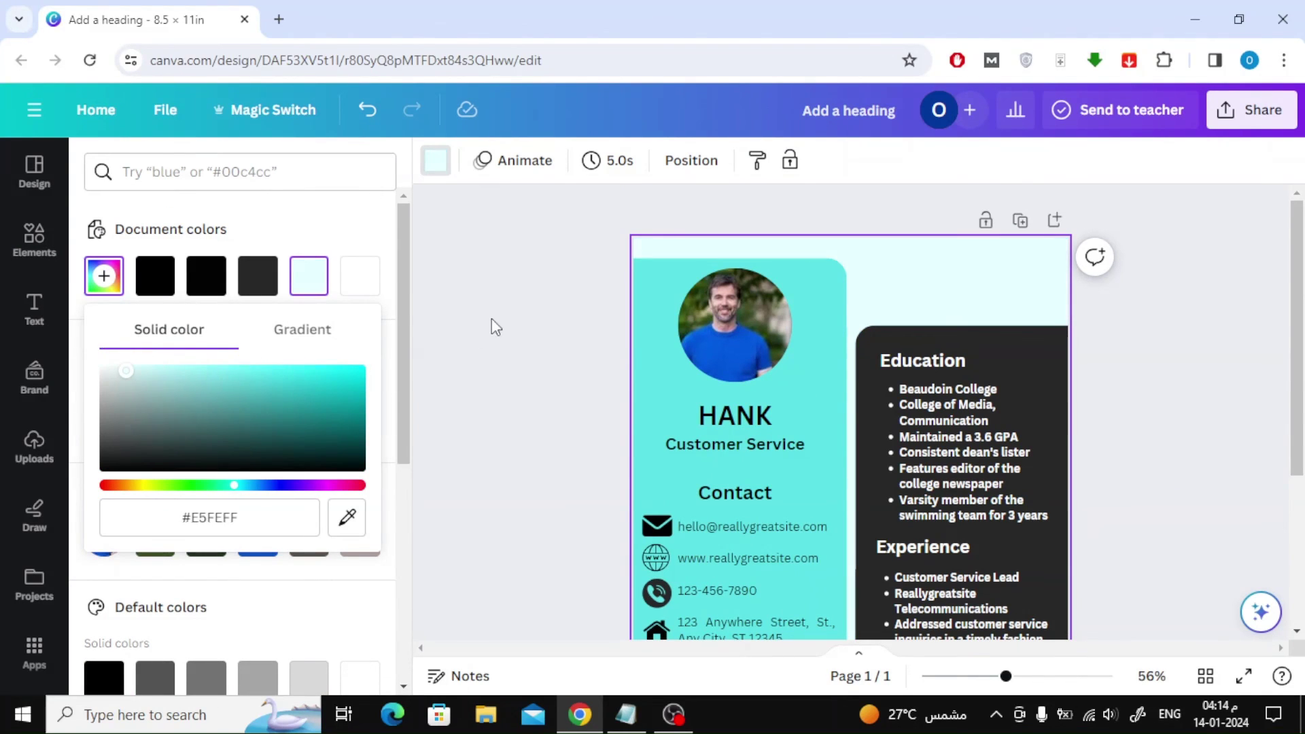
pyautogui.click(496, 327)
pyautogui.scroll(-2, 1182, 437)
pyautogui.scroll(2, 1203, 374)
# - Review the file types and PNG settings offered for downloading the design, without starting a download
pyautogui.click(1252, 129)
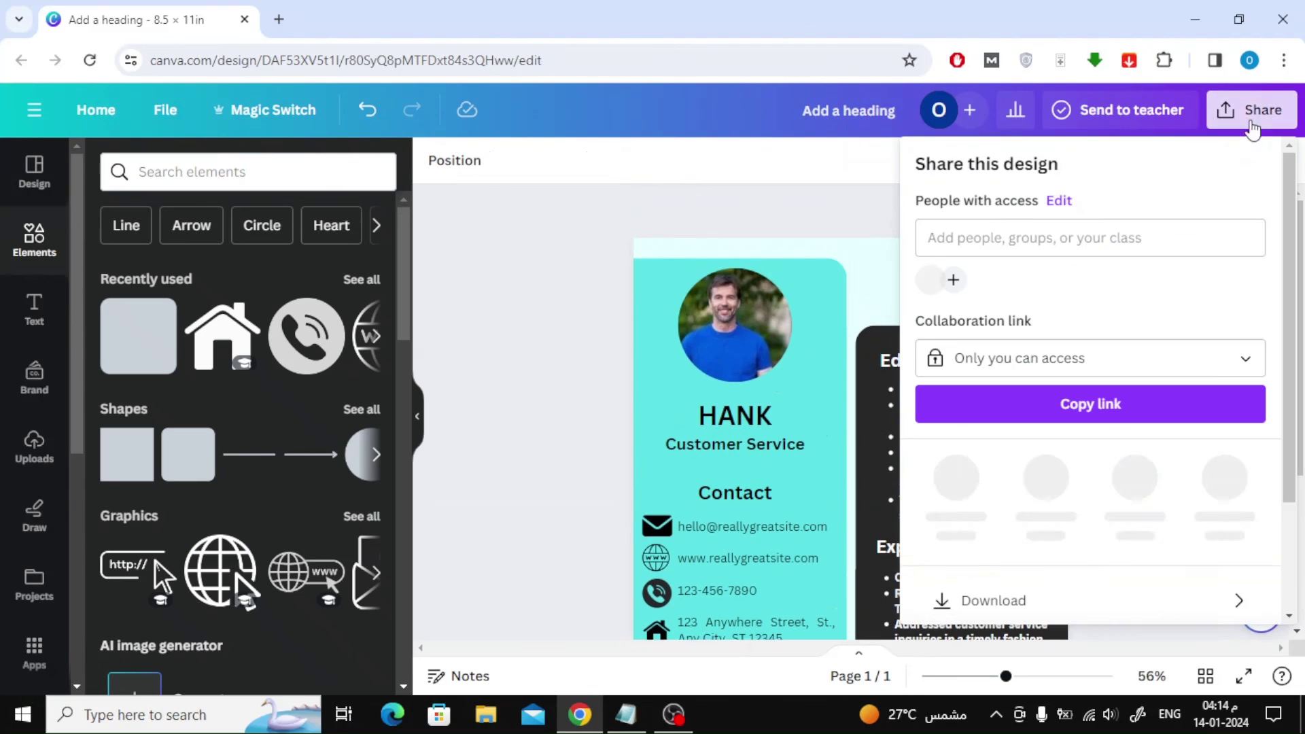
pyautogui.click(1121, 600)
pyautogui.click(1133, 244)
pyautogui.scroll(-2, 1054, 401)
pyautogui.scroll(2, 1064, 369)
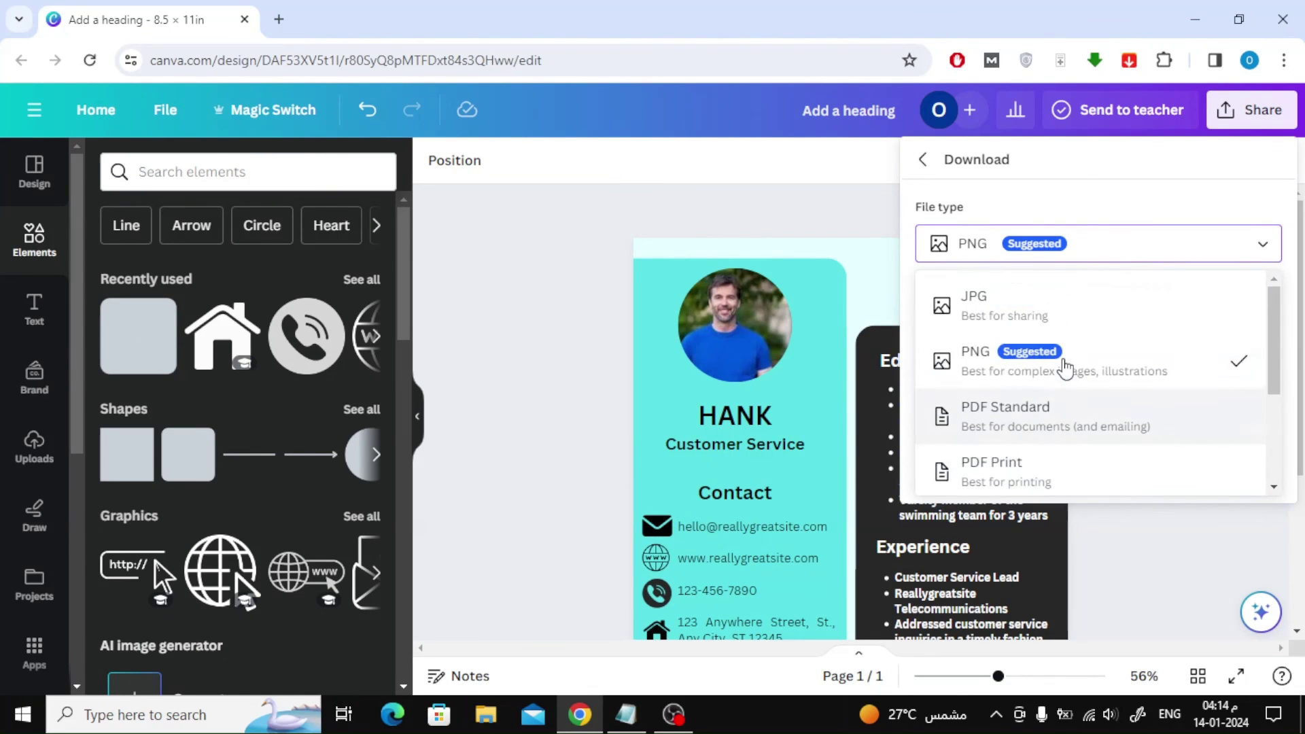
pyautogui.scroll(-3, 1064, 369)
pyautogui.click(1194, 300)
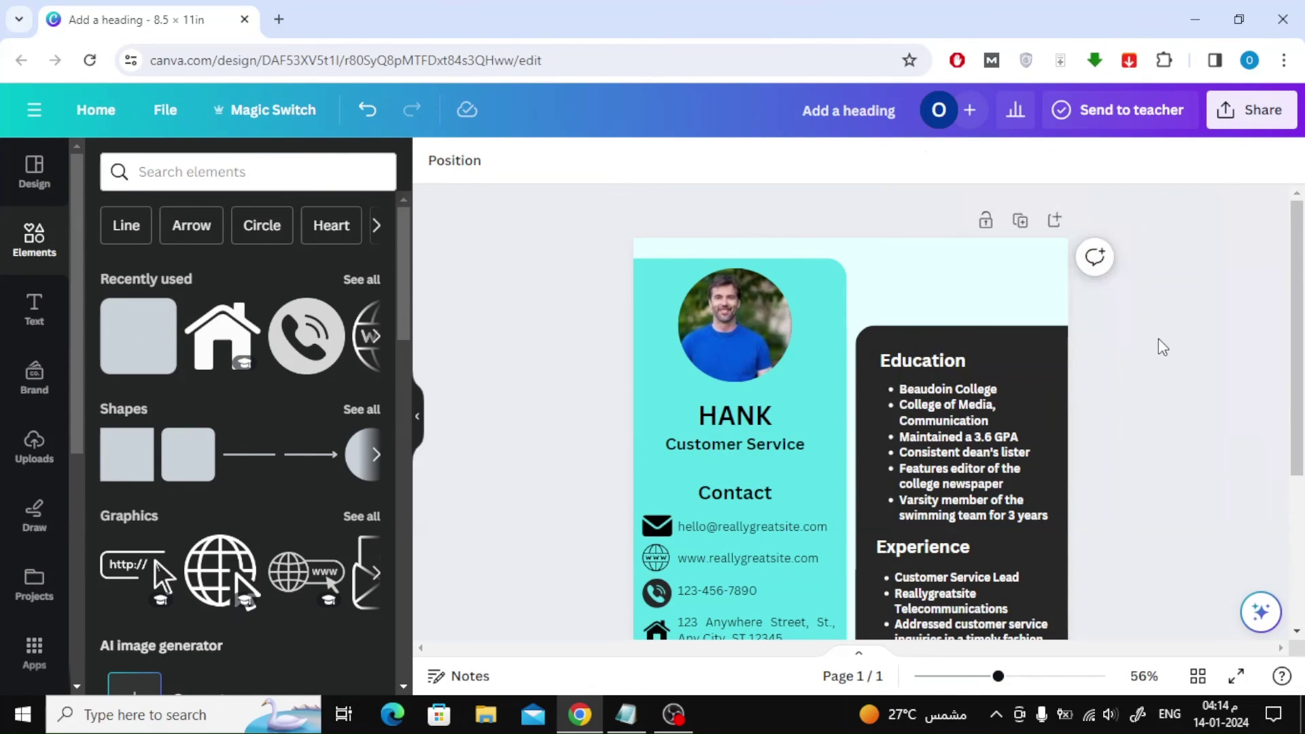
pyautogui.click(1241, 129)
pyautogui.scroll(-3, 1142, 320)
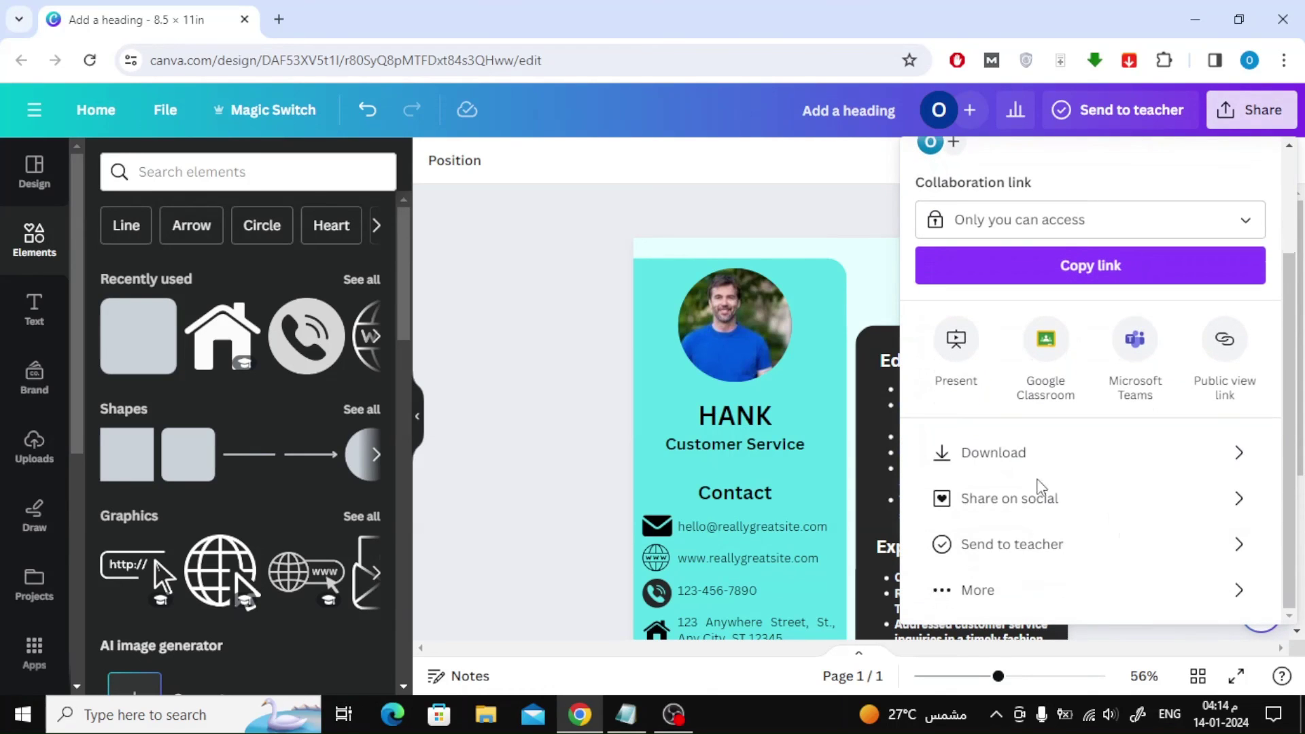
pyautogui.click(1047, 462)
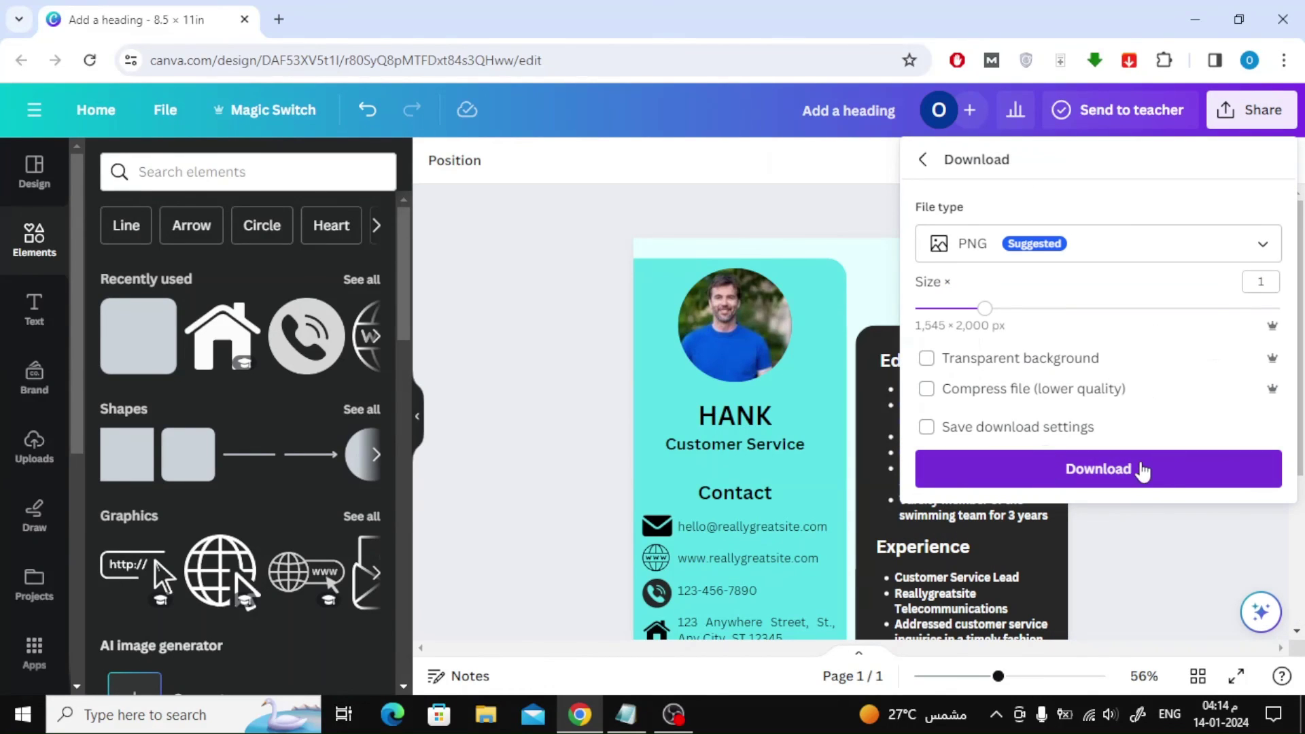
pyautogui.click(1191, 580)
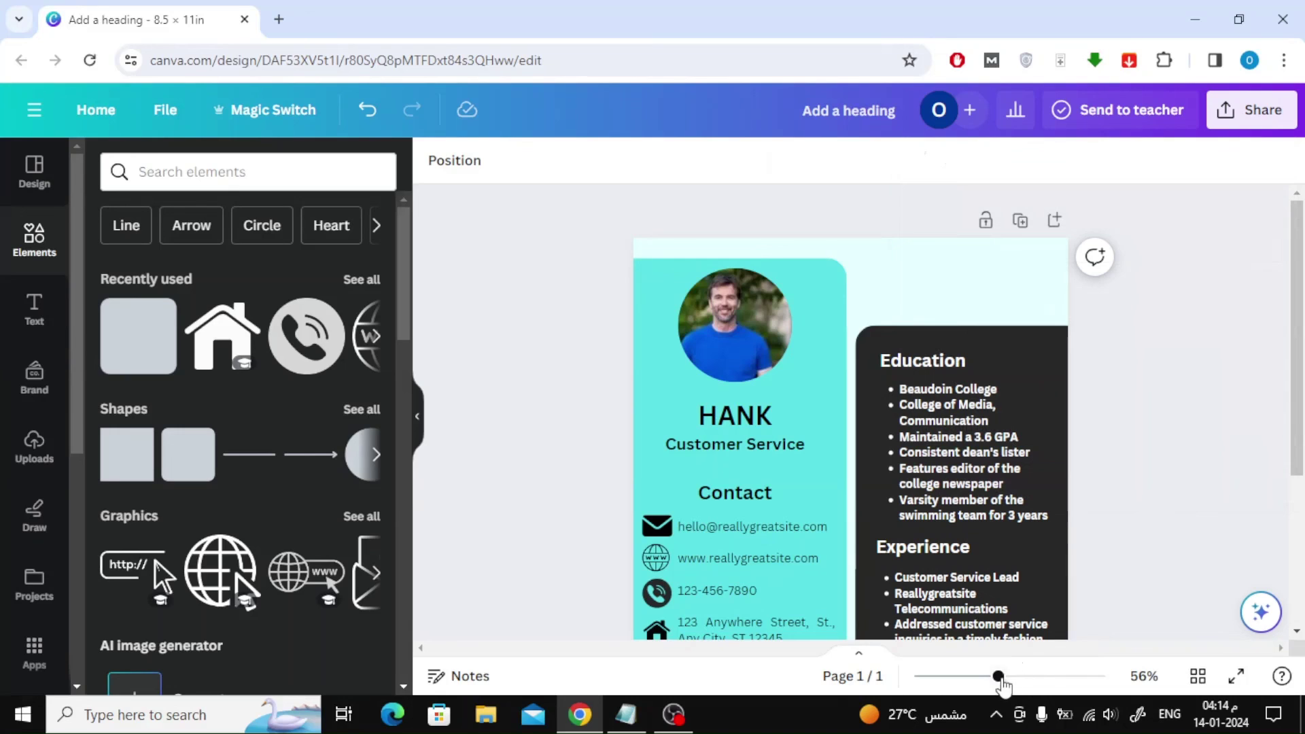
# - View the finished resume in full screen
pyautogui.click(1233, 679)
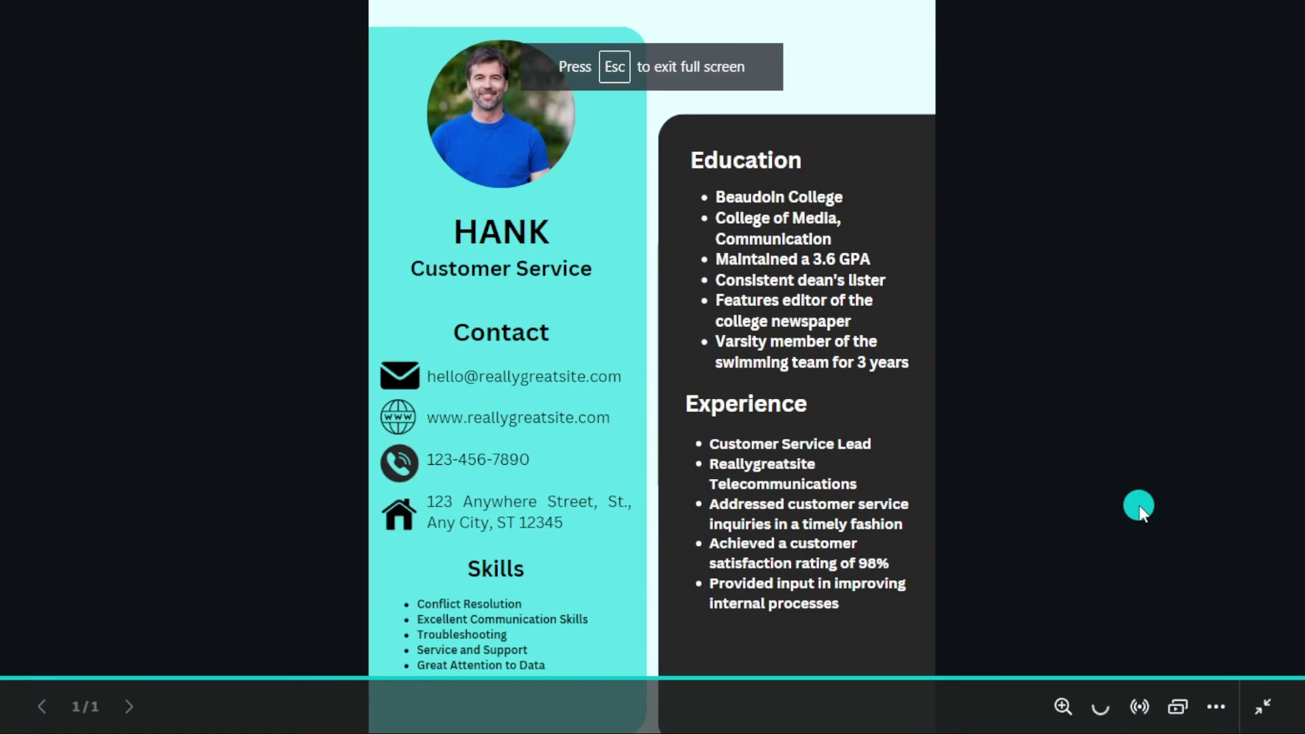